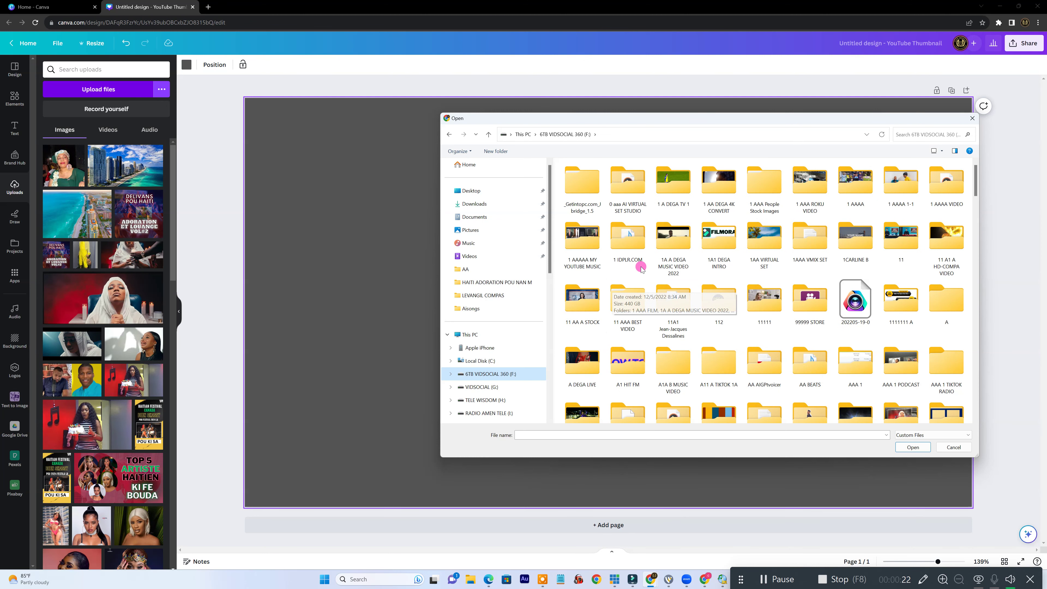
# Upload all the images in the 50-woman folder, inside 0 aaa AI VIRTUAL SET STUDIO > 1 AAA People Stock Images
pyautogui.doubleClick(636, 191)
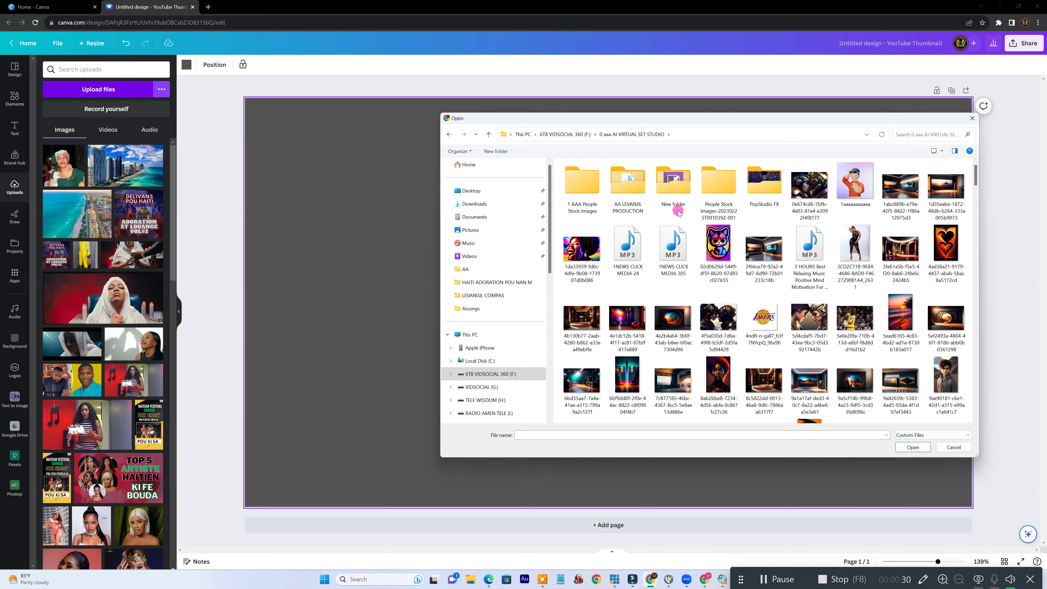
pyautogui.doubleClick(585, 186)
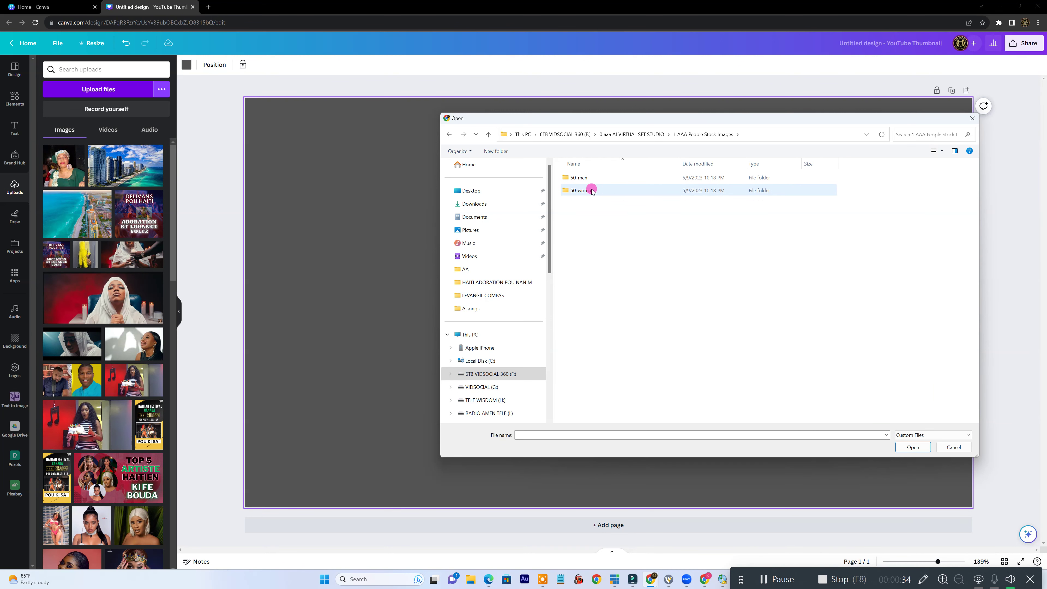
pyautogui.click(586, 192)
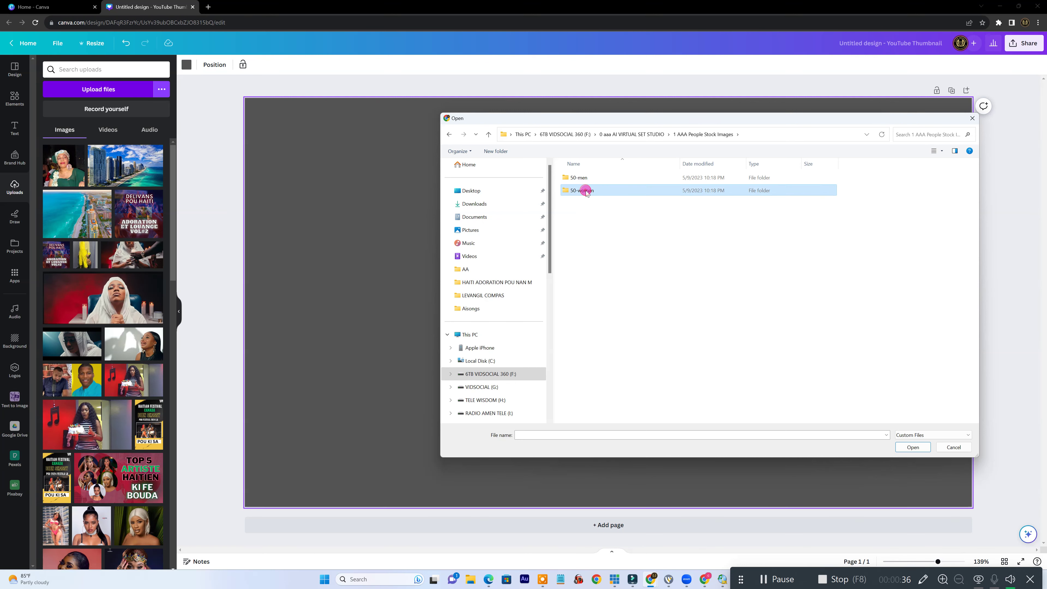
pyautogui.doubleClick(586, 192)
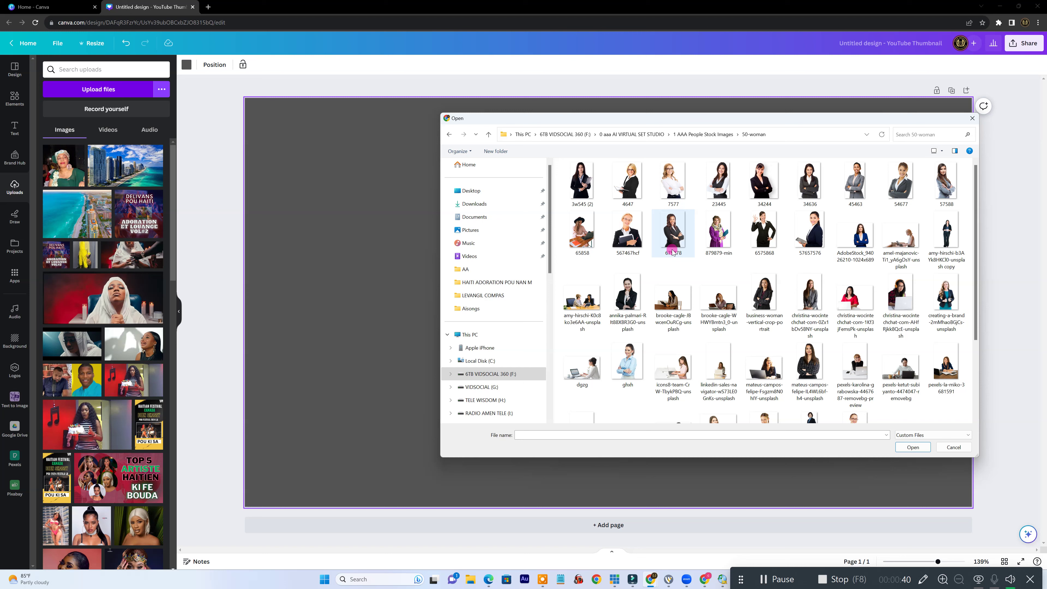
pyautogui.click(674, 238)
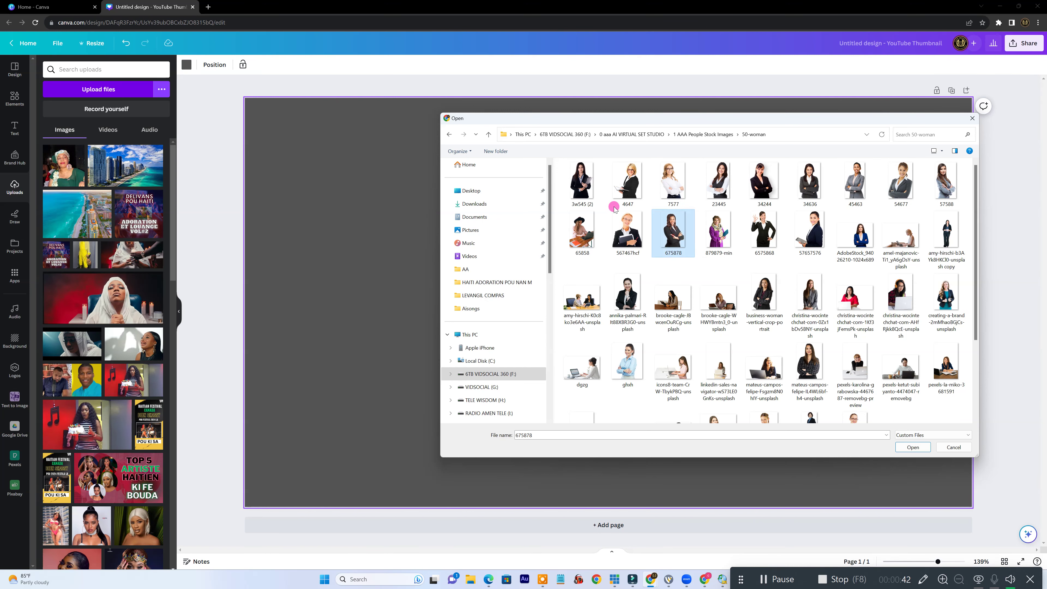
pyautogui.moveTo(557, 164); pyautogui.dragTo(909, 481)
pyautogui.click(904, 447)
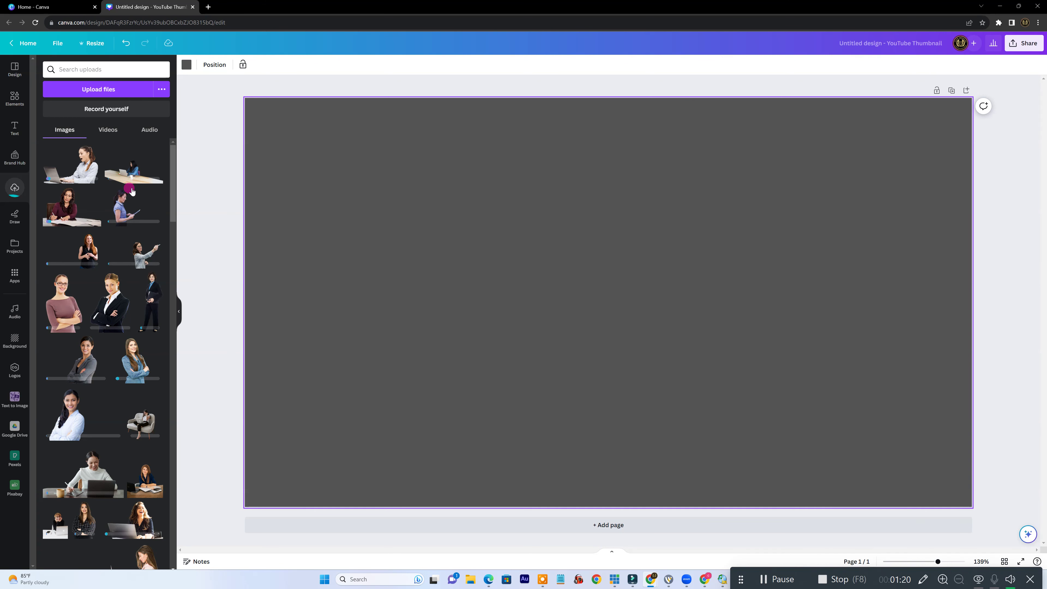
# Add the uploaded photo of the dark-haired woman in a black blazer with crossed arms and enlarge it on the canvas's left half
pyautogui.scroll(-4, 132, 338)
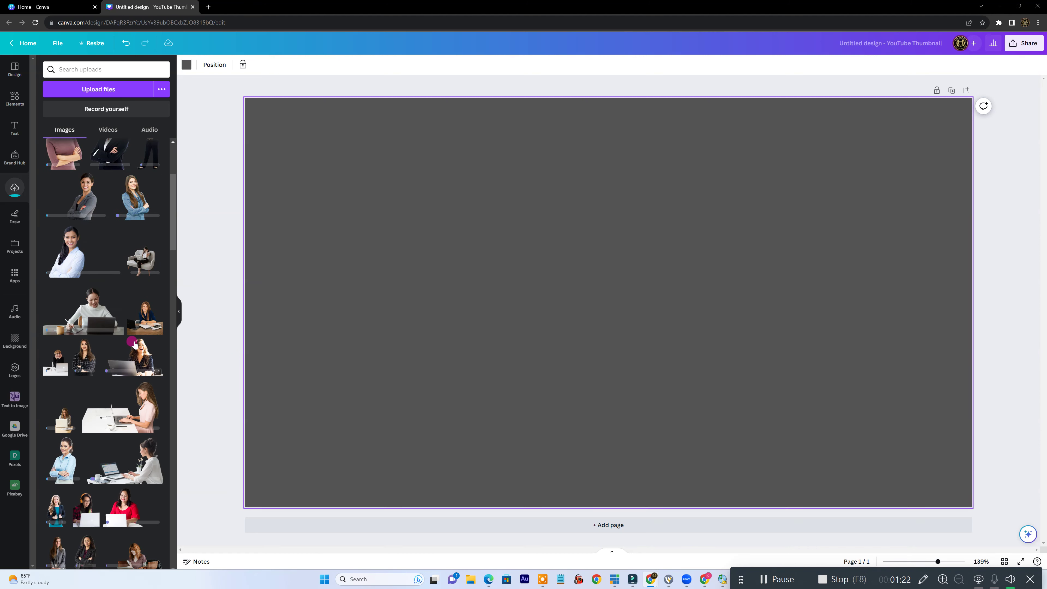
pyautogui.scroll(-9, 133, 339)
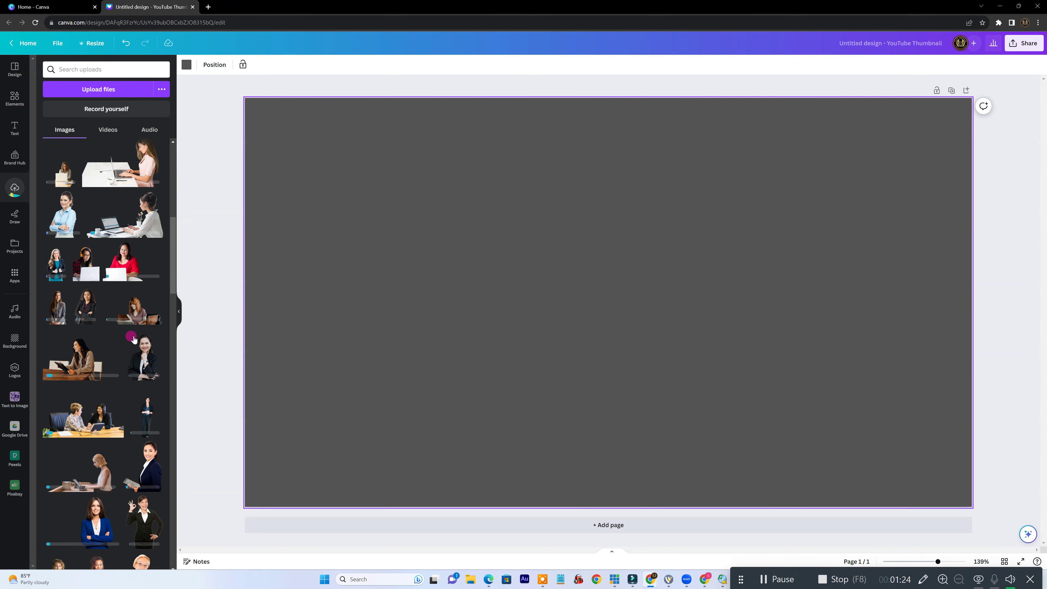
pyautogui.scroll(-3, 134, 339)
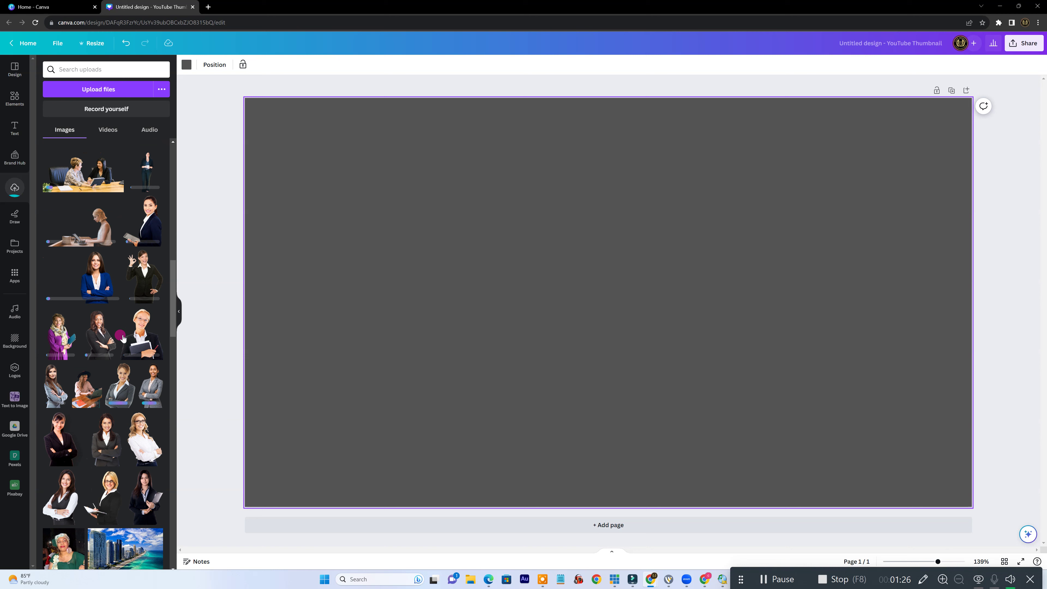
pyautogui.click(62, 441)
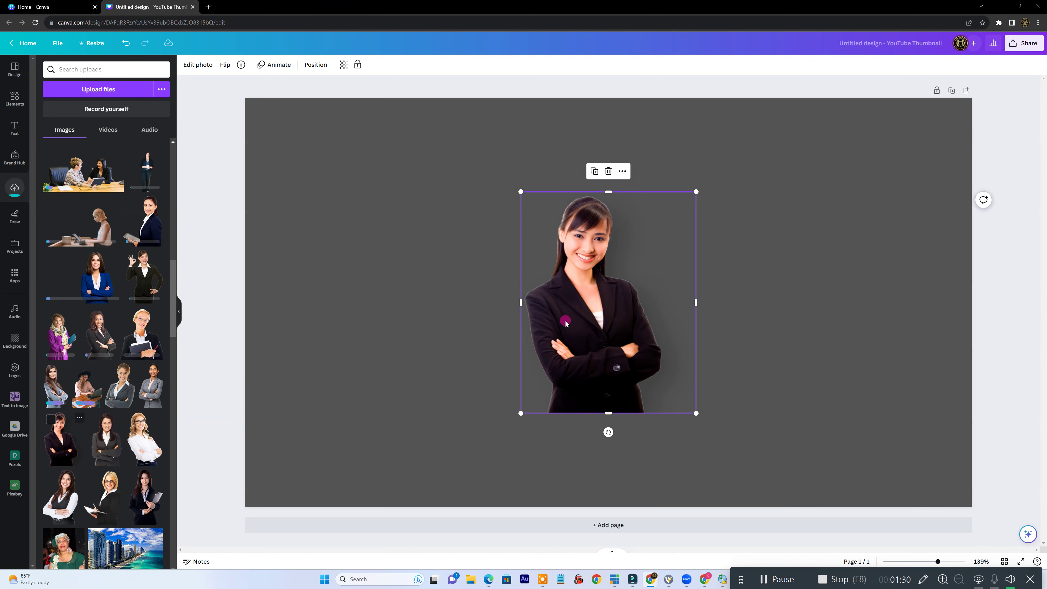
pyautogui.moveTo(561, 318); pyautogui.dragTo(359, 256)
pyautogui.moveTo(476, 349); pyautogui.dragTo(551, 535)
pyautogui.moveTo(422, 437); pyautogui.dragTo(415, 430)
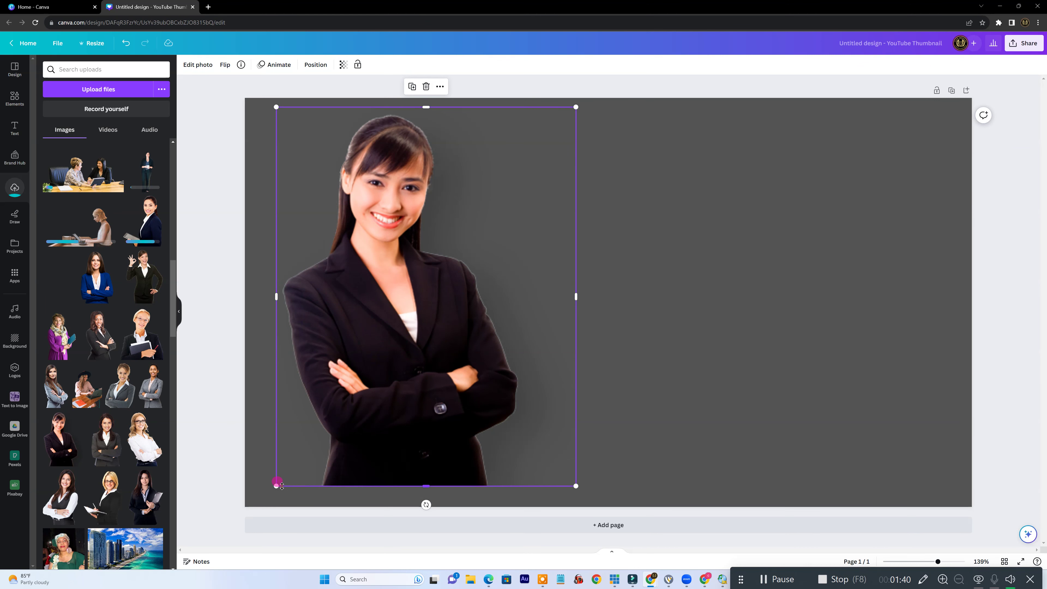
pyautogui.moveTo(286, 487); pyautogui.dragTo(275, 502)
pyautogui.moveTo(361, 449); pyautogui.dragTo(370, 449)
pyautogui.click(680, 299)
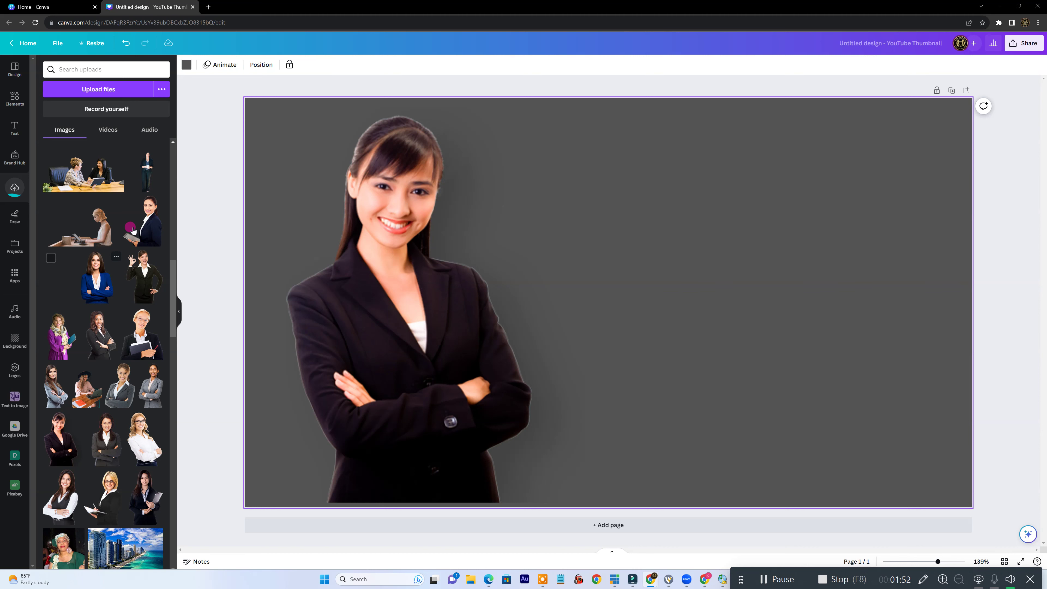
# Add the photo of the woman holding a tablet, enlarge it and place it in the canvas's lower right corner
pyautogui.click(145, 218)
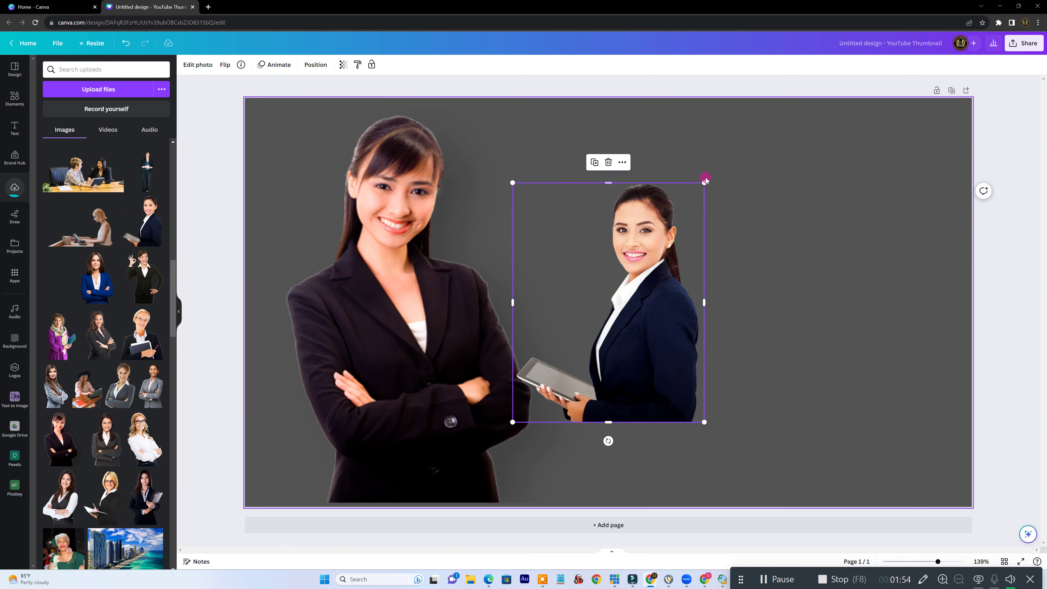
pyautogui.moveTo(705, 180); pyautogui.dragTo(820, 88)
pyautogui.moveTo(760, 287); pyautogui.dragTo(933, 381)
# Replace the black-blazer woman with the long-haired woman in the grey blazer, enlarged to fill the canvas's left side from top to bottom
pyautogui.click(405, 171)
pyautogui.click(434, 87)
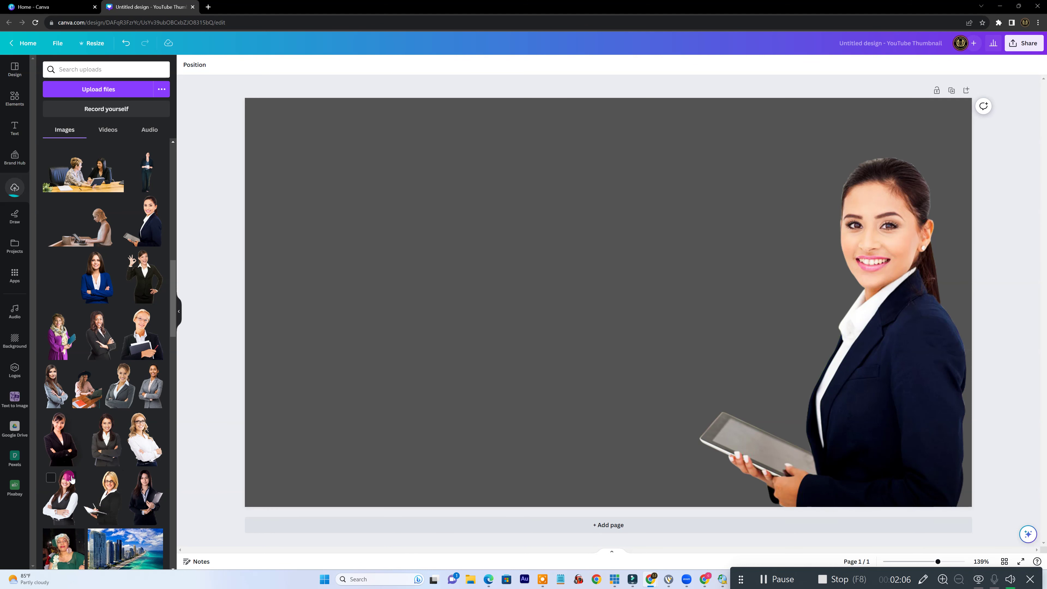
pyautogui.click(56, 392)
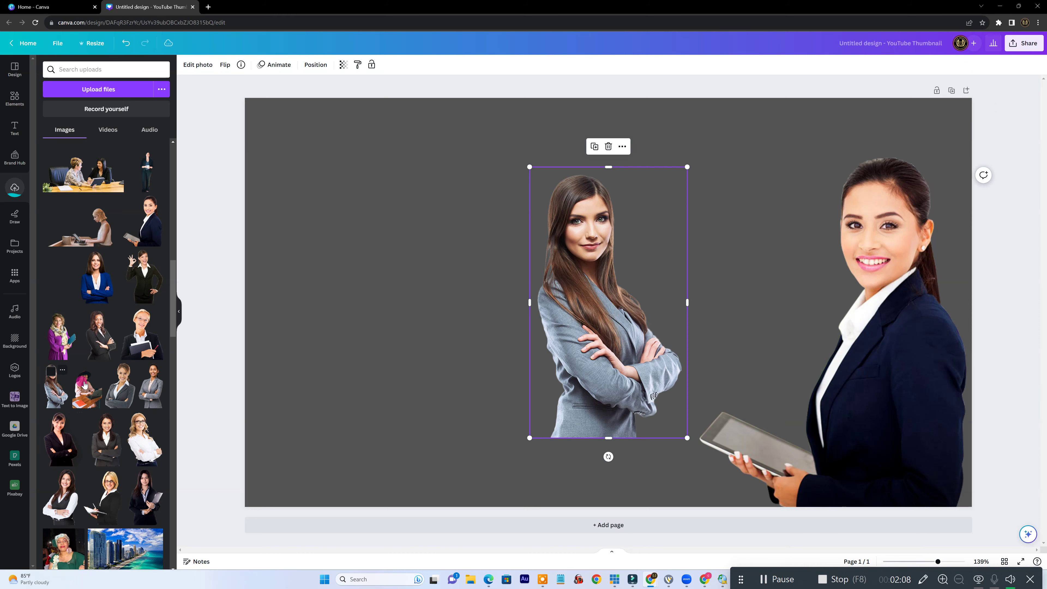
pyautogui.moveTo(591, 309); pyautogui.dragTo(287, 227)
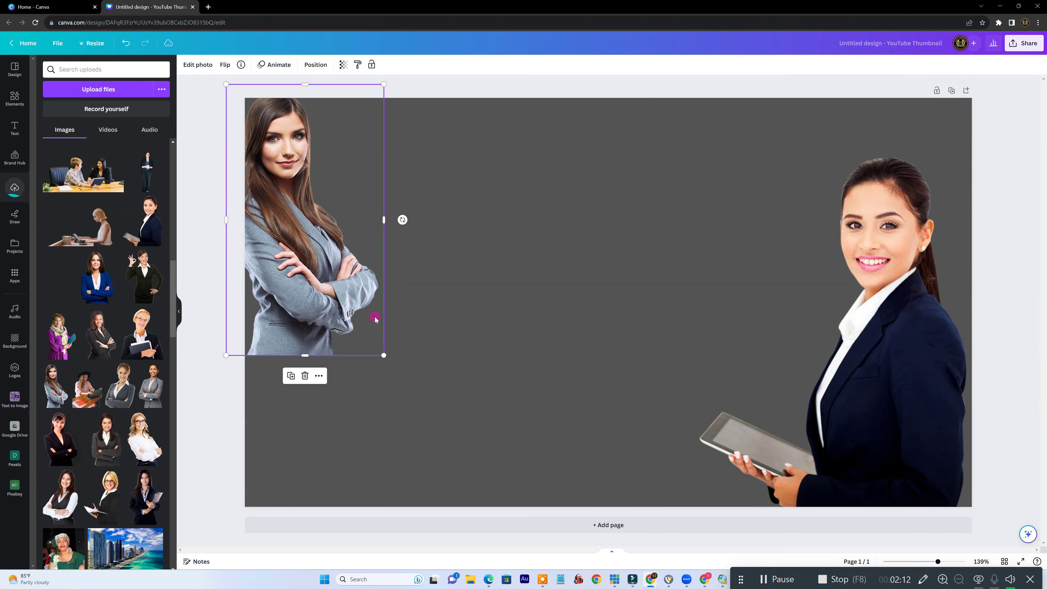
pyautogui.moveTo(380, 353); pyautogui.dragTo(477, 513)
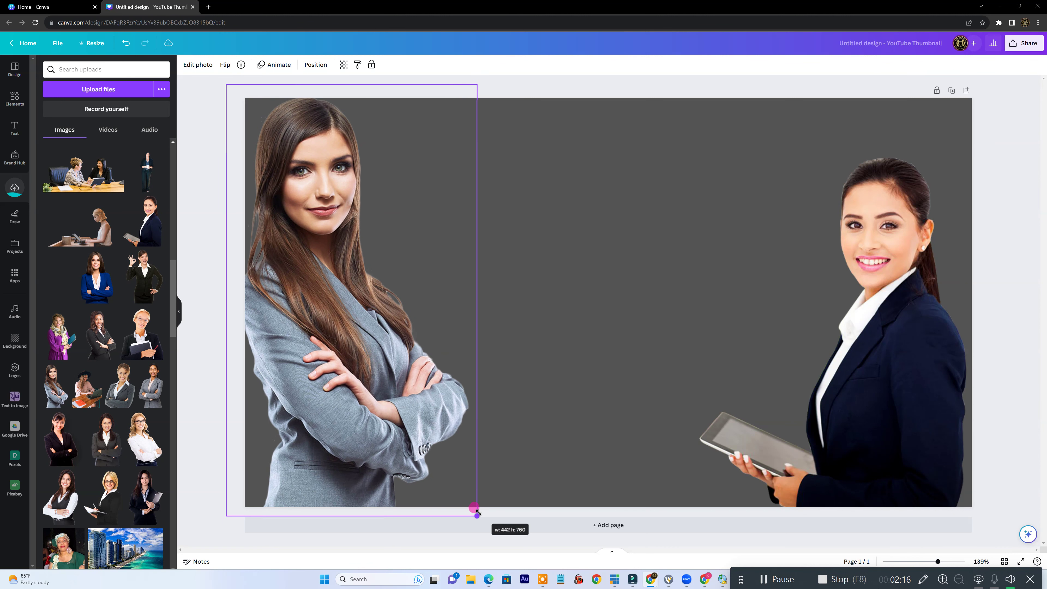
pyautogui.moveTo(494, 291); pyautogui.dragTo(515, 330)
pyautogui.moveTo(481, 272); pyautogui.dragTo(481, 273)
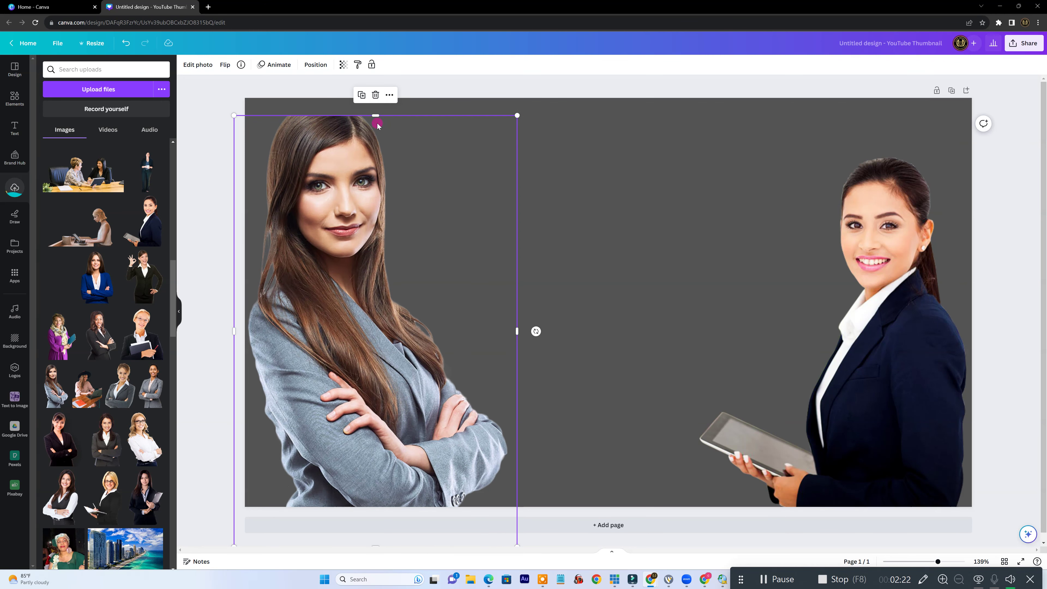
pyautogui.moveTo(376, 116); pyautogui.dragTo(375, 91)
pyautogui.moveTo(324, 202); pyautogui.dragTo(324, 203)
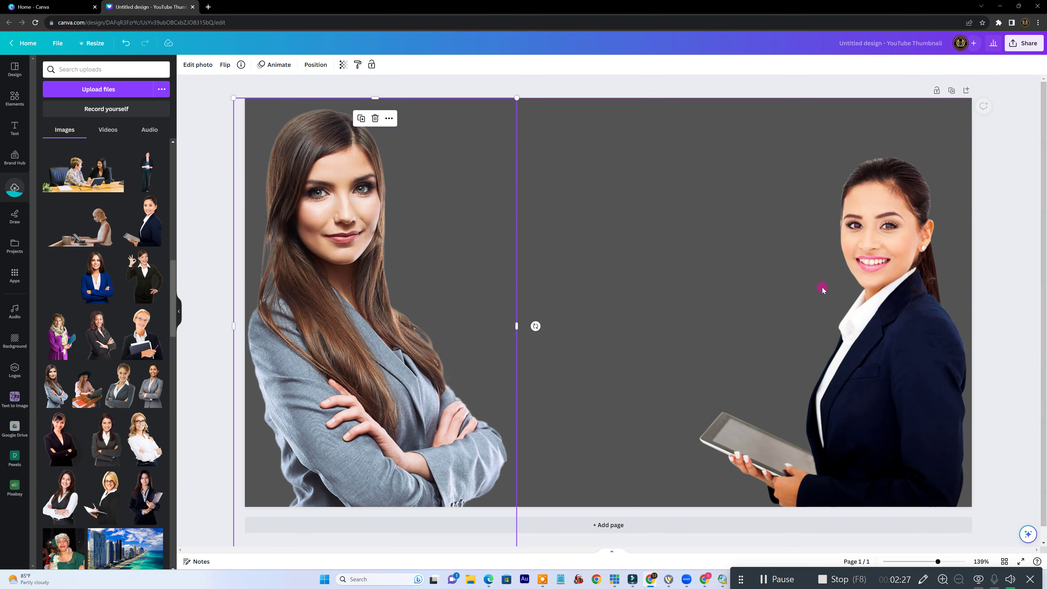
# Enlarge the photo of the woman with the tablet to nearly the full canvas height along the right edge
pyautogui.click(864, 264)
pyautogui.moveTo(692, 156); pyautogui.dragTo(649, 106)
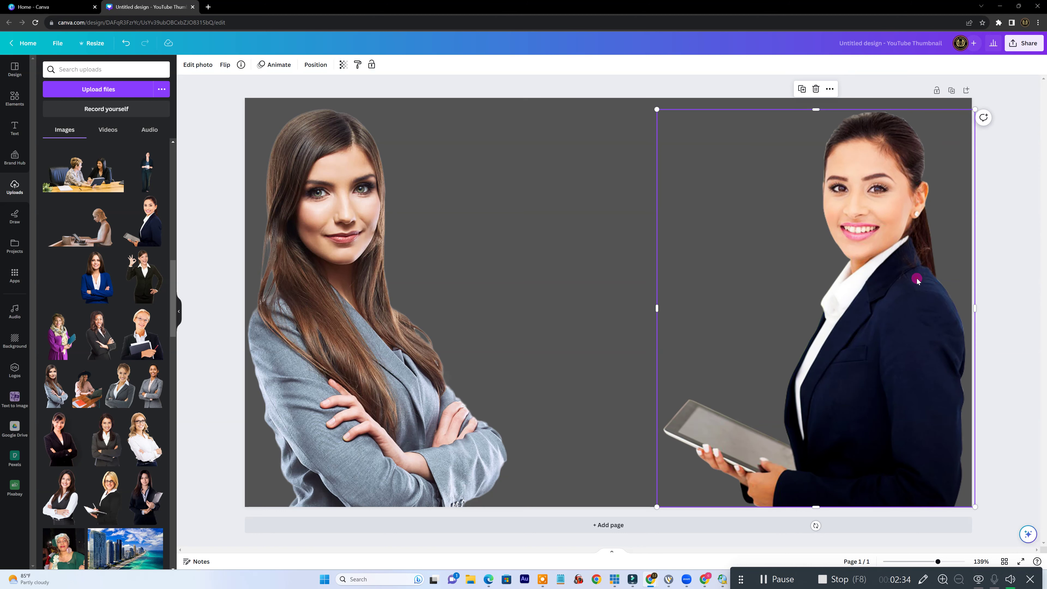
pyautogui.moveTo(916, 273); pyautogui.dragTo(909, 274)
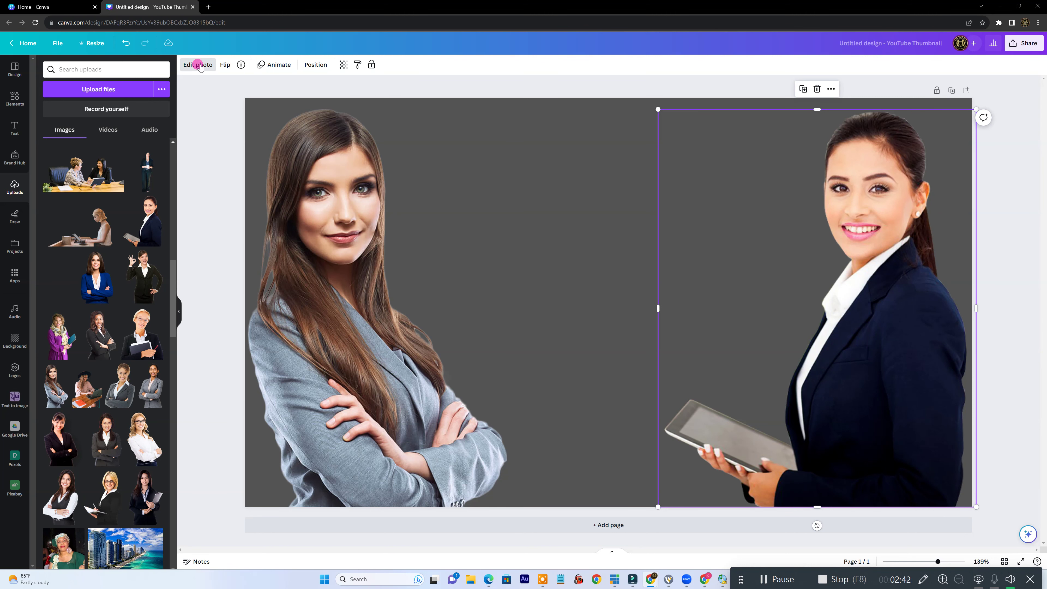
# Apply a Drop shadow to the tablet woman's photo and move the photo down so her cut edge meets the canvas bottom
pyautogui.click(198, 65)
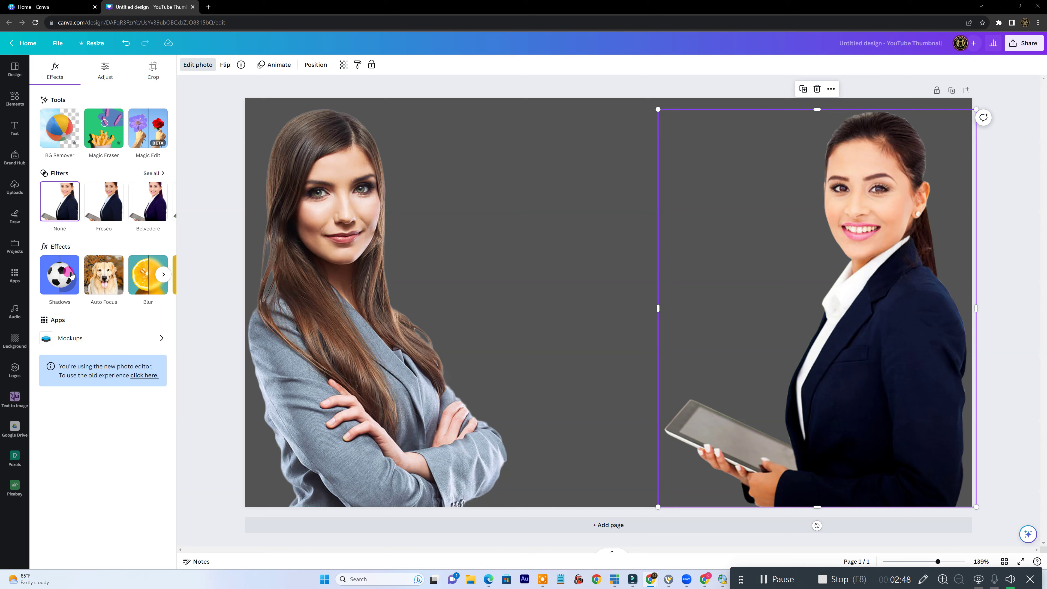
pyautogui.click(71, 275)
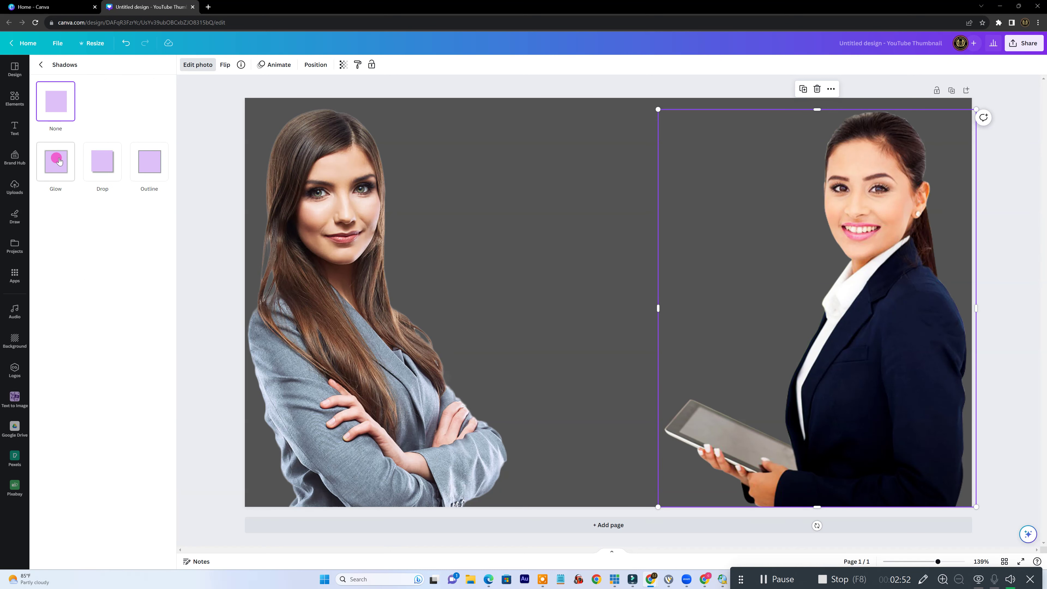
pyautogui.click(109, 164)
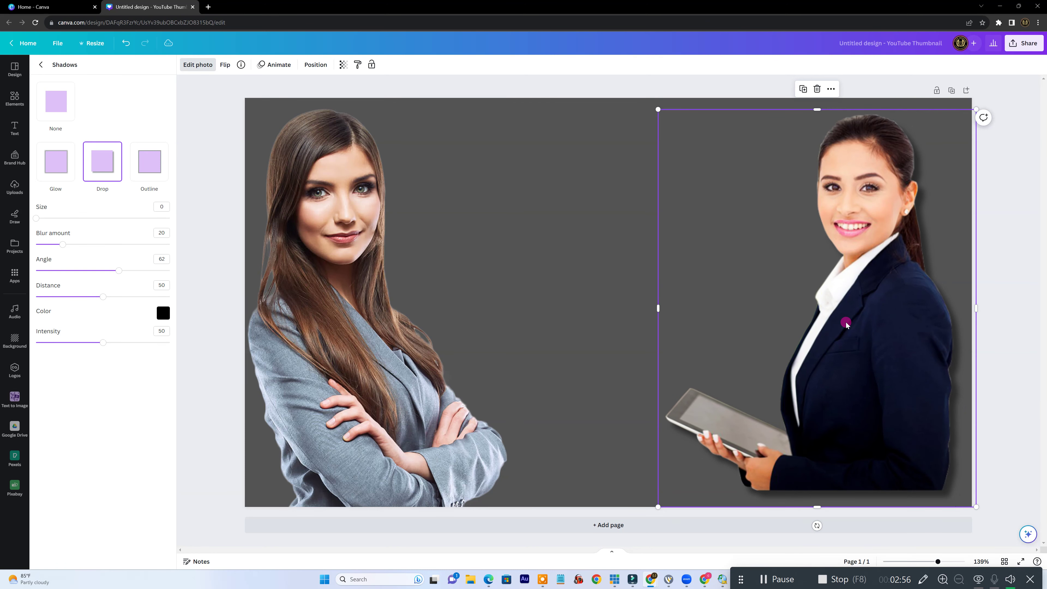
pyautogui.moveTo(853, 334); pyautogui.dragTo(854, 341)
# Set the drop shadow's colour to red #EB1010
pyautogui.click(164, 313)
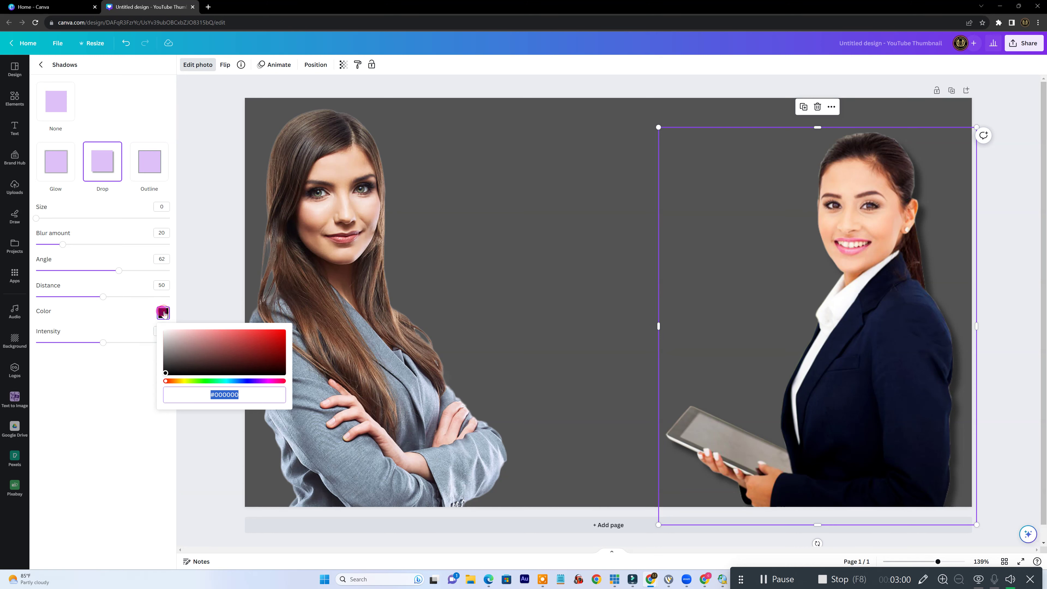
pyautogui.click(260, 334)
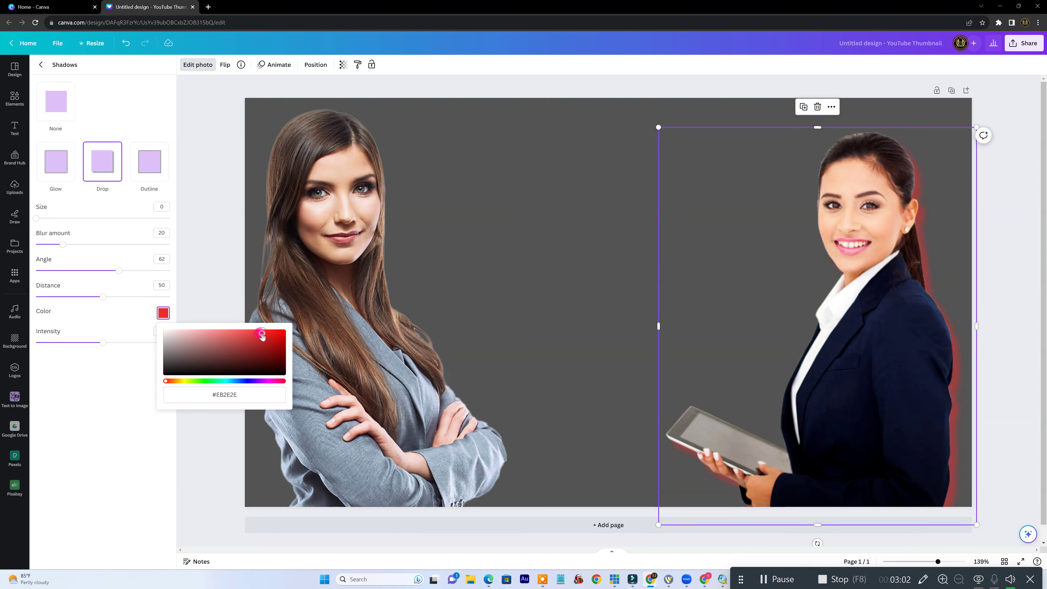
pyautogui.moveTo(261, 333); pyautogui.dragTo(264, 333)
pyautogui.moveTo(274, 333); pyautogui.dragTo(278, 333)
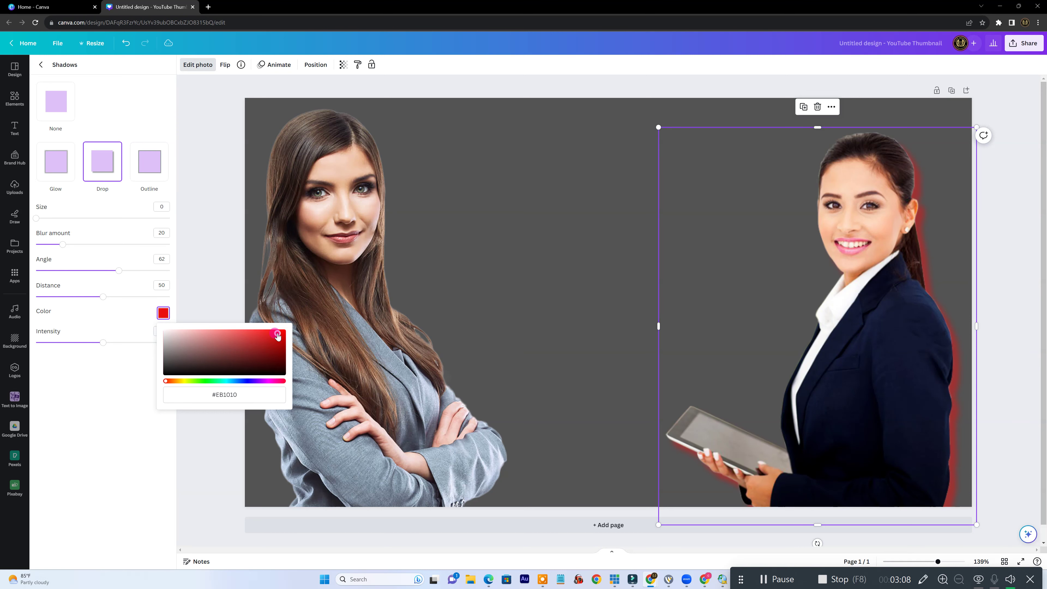
# Set the drop shadow's blur amount to 3, angle to 19 and distance to 10
pyautogui.moveTo(112, 270); pyautogui.dragTo(23, 274)
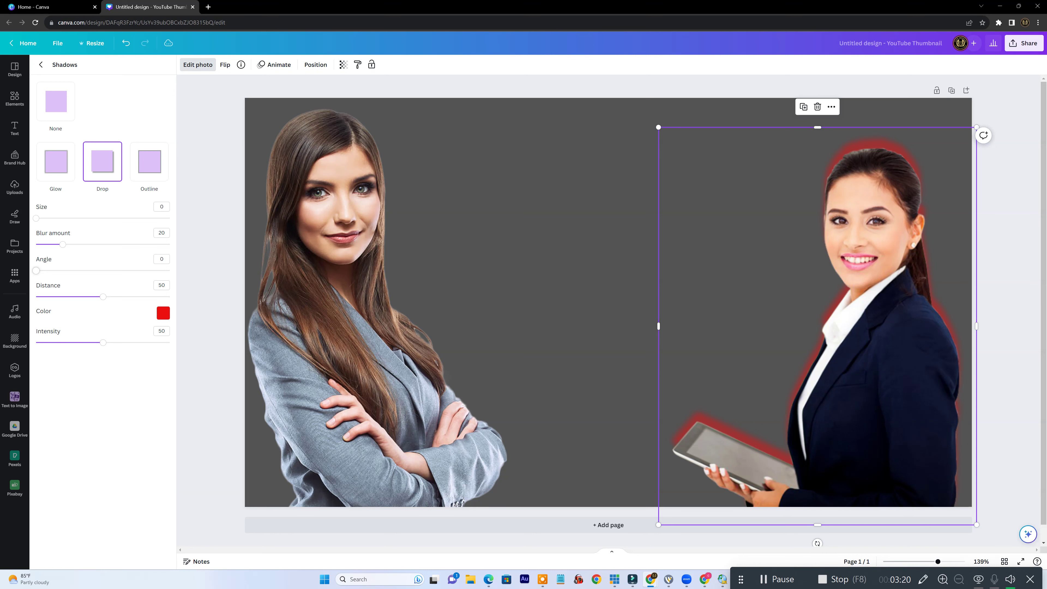
pyautogui.moveTo(17, 267); pyautogui.dragTo(40, 244)
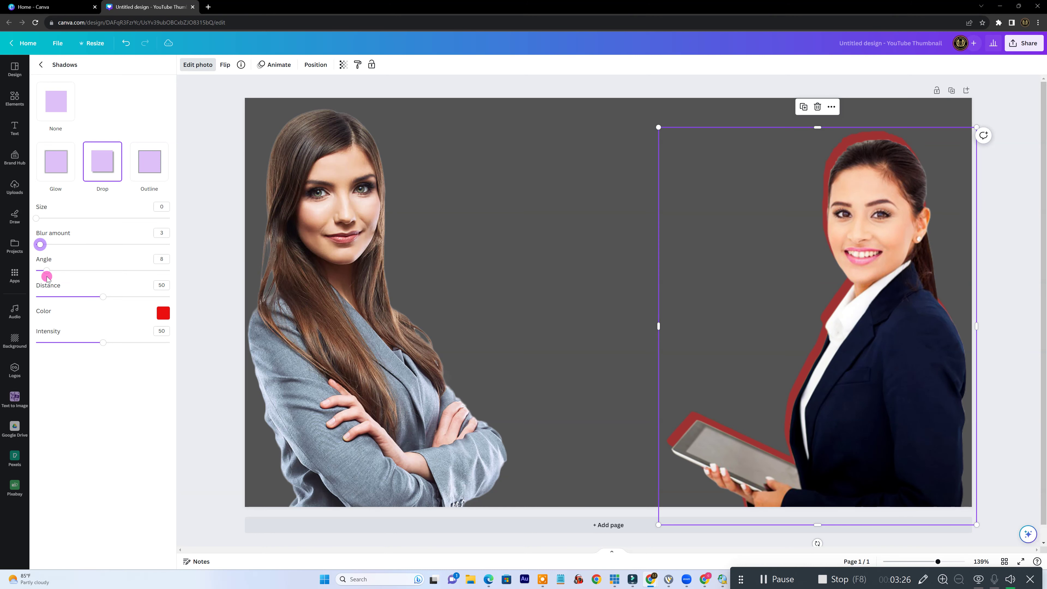
pyautogui.moveTo(49, 274); pyautogui.dragTo(49, 298)
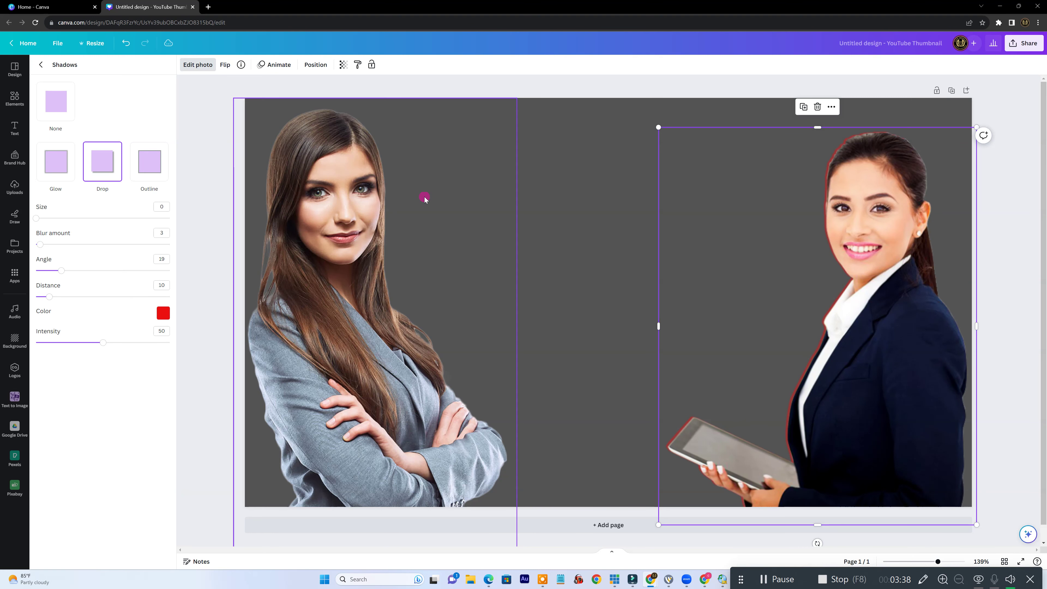
pyautogui.click(43, 65)
# Apply the Fresco filter to the photo of the woman with the tablet
pyautogui.click(195, 66)
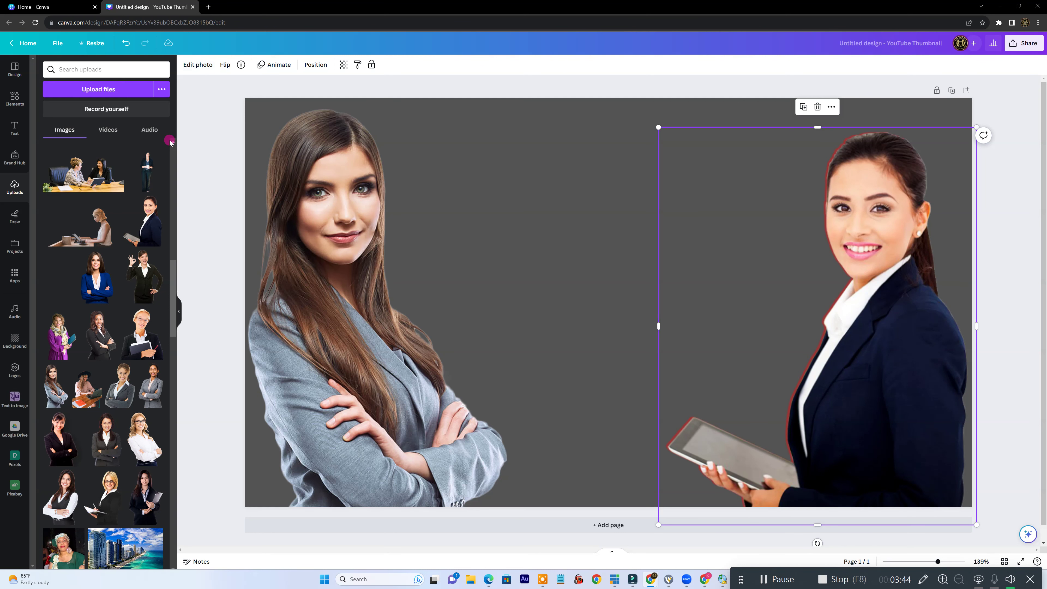
pyautogui.click(195, 65)
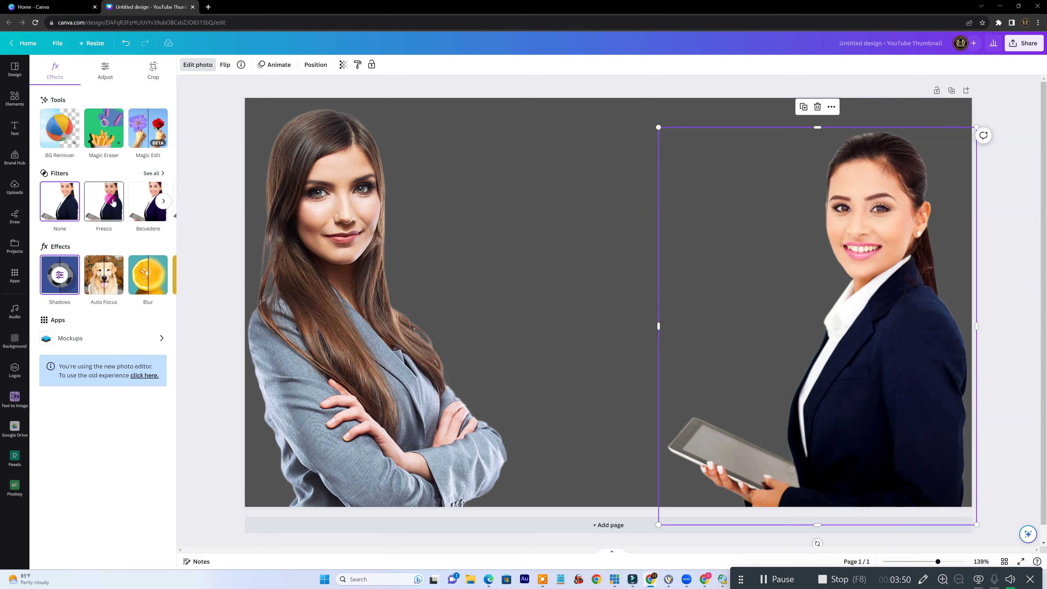
pyautogui.click(113, 201)
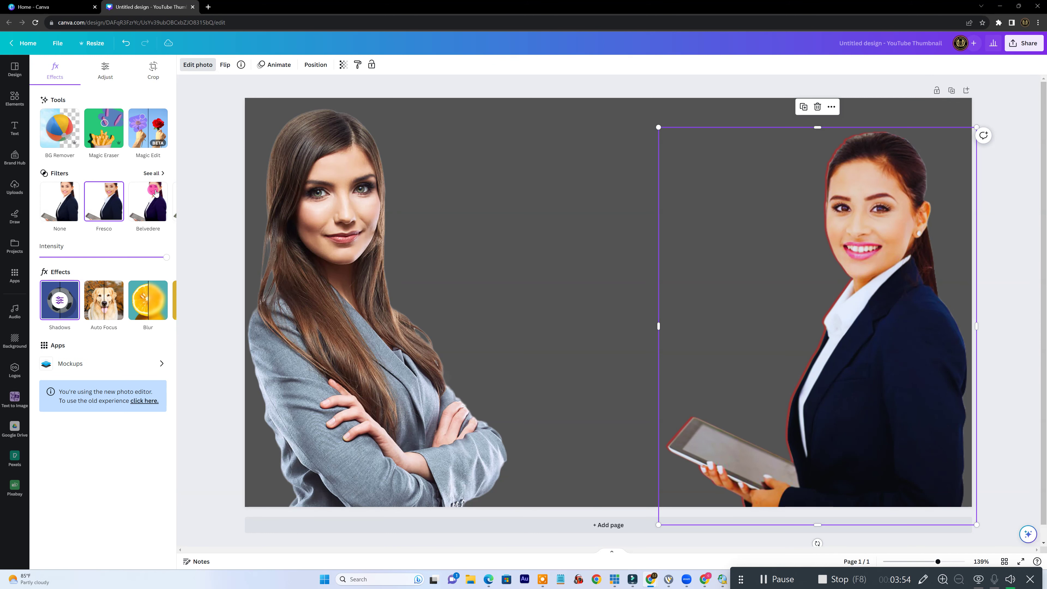
# Try the Sangri filter on the photo of the woman with the tablet
pyautogui.click(161, 201)
pyautogui.click(164, 202)
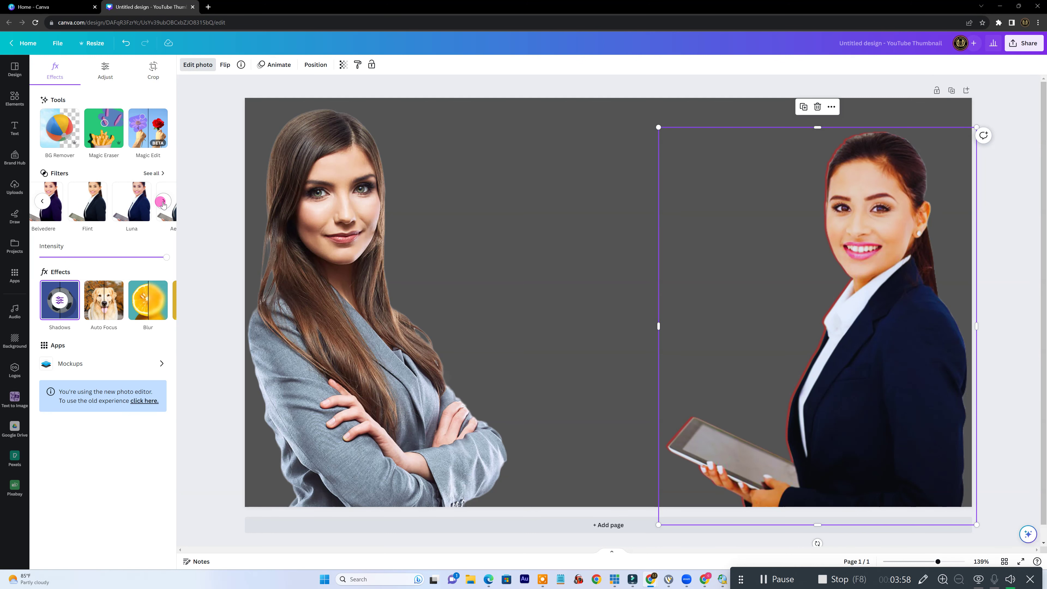
pyautogui.click(163, 202)
pyautogui.click(163, 202)
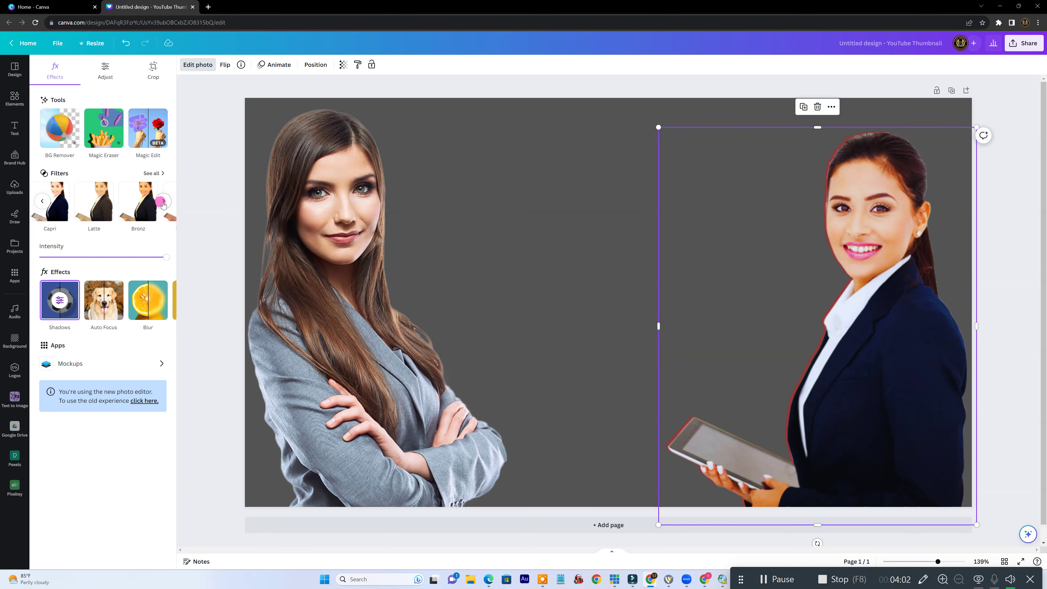
pyautogui.click(164, 202)
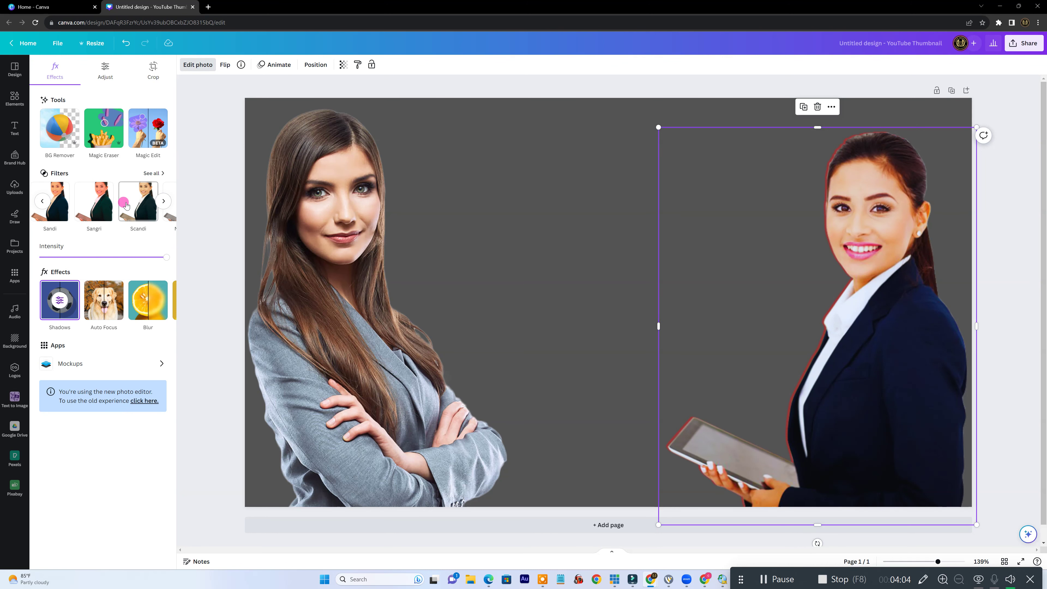
pyautogui.click(107, 205)
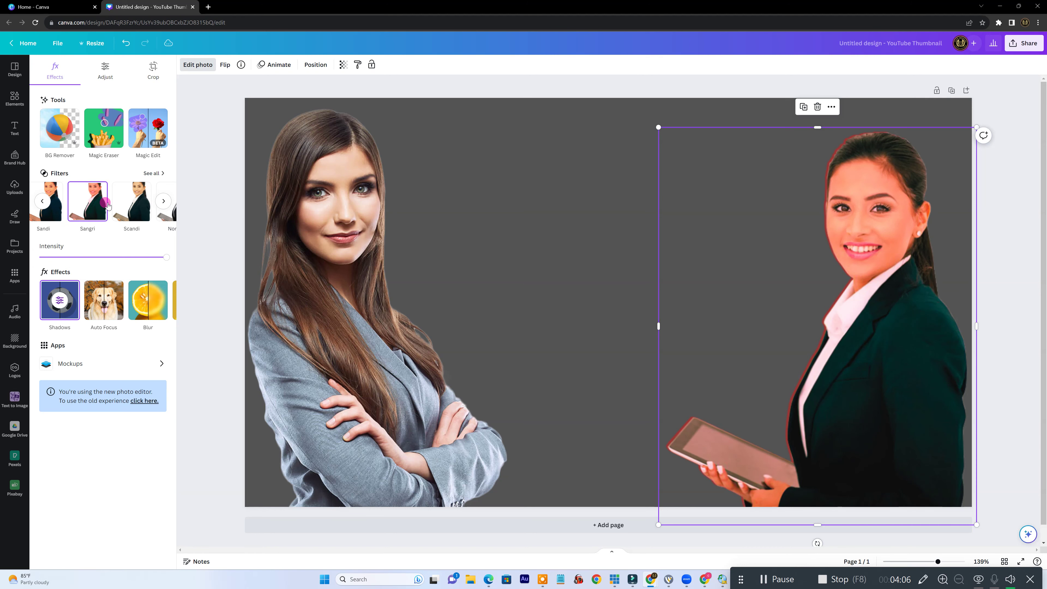
# Try the filter just before Astro on the photo of the woman with the tablet
pyautogui.click(164, 201)
pyautogui.click(165, 202)
pyautogui.click(54, 184)
pyautogui.click(51, 226)
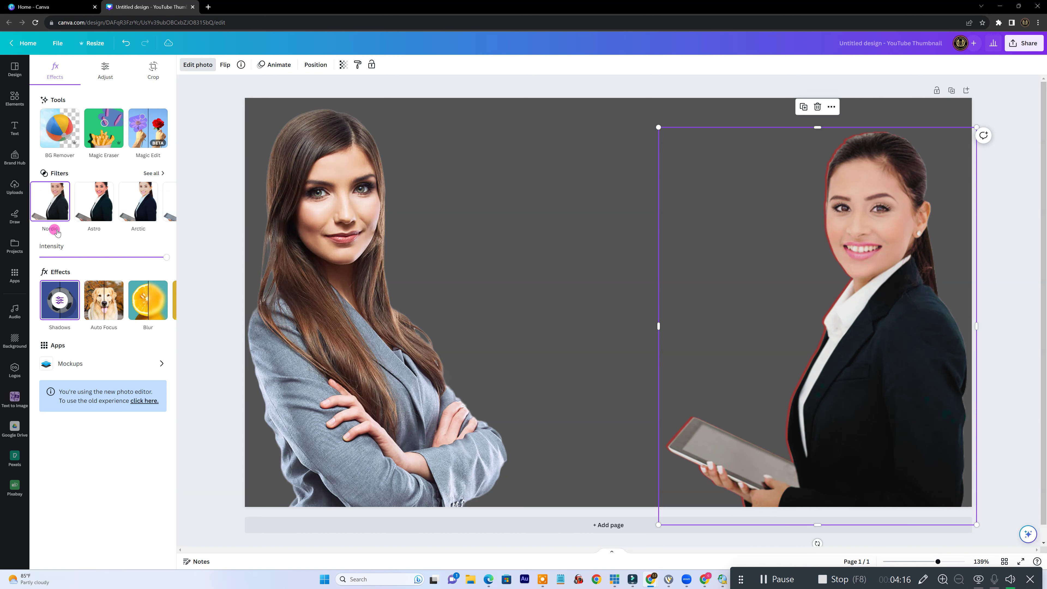
# Remove the colour filter from the tablet woman's photo by choosing None
pyautogui.click(40, 202)
pyautogui.click(40, 202)
pyautogui.click(40, 202)
pyautogui.click(41, 202)
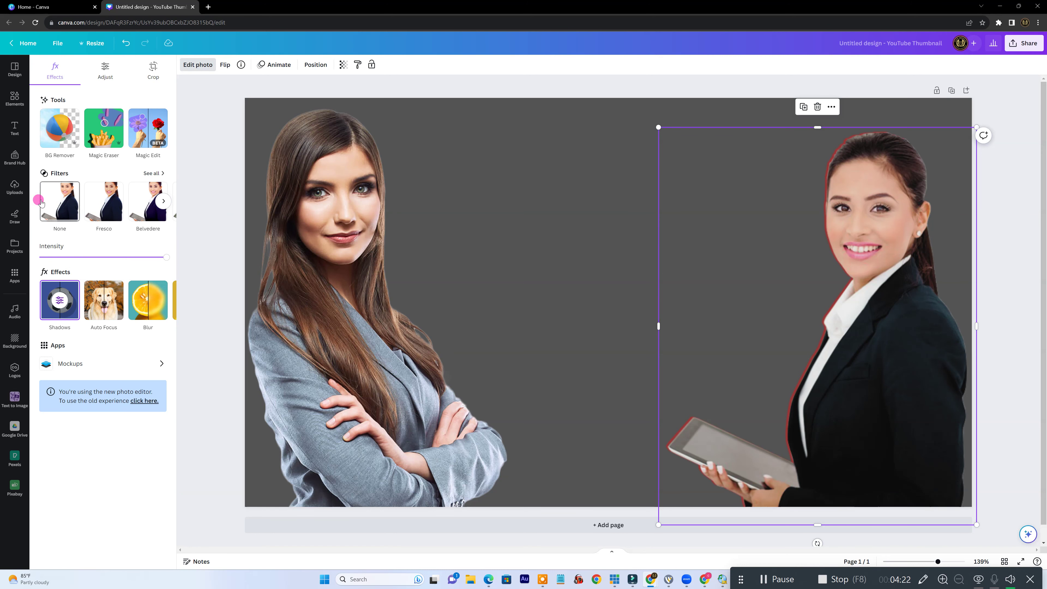
pyautogui.click(59, 206)
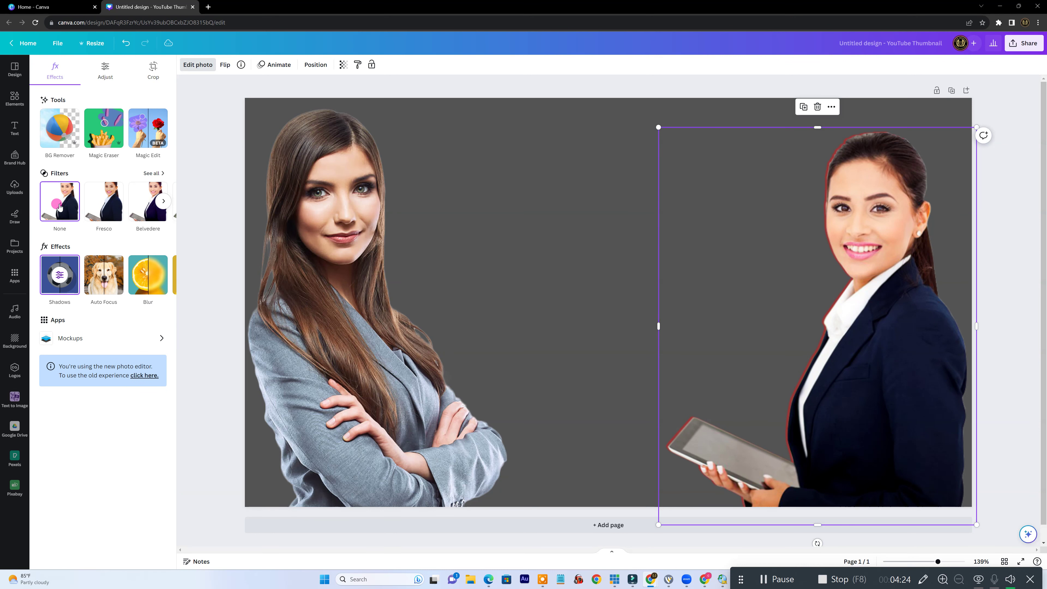
# Apply a Drop shadow to the photo of the woman with crossed arms and set its colour to red #CD2727
pyautogui.click(291, 339)
pyautogui.click(71, 266)
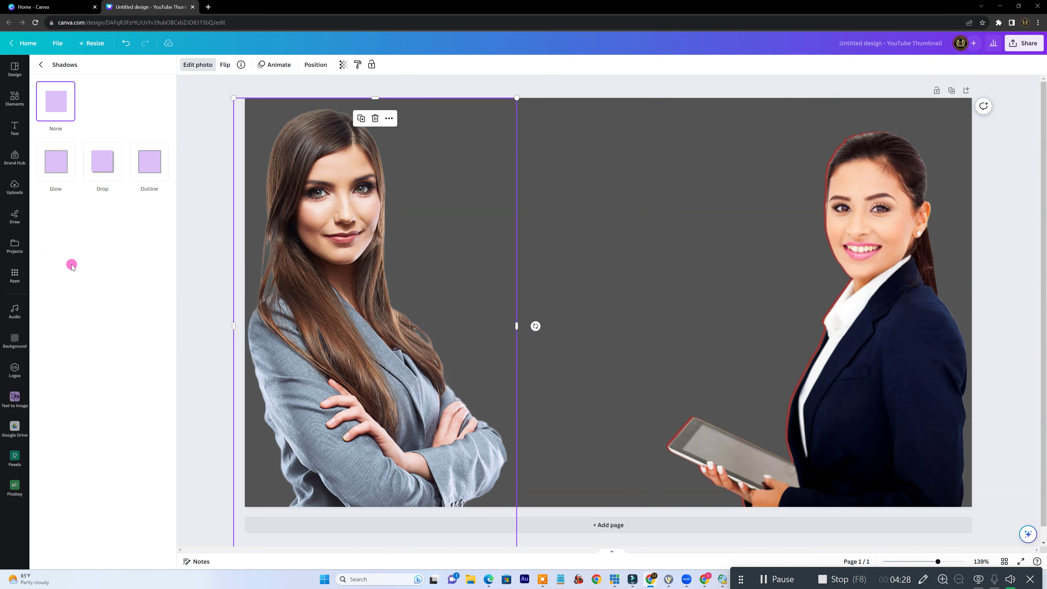
pyautogui.click(110, 164)
pyautogui.click(103, 165)
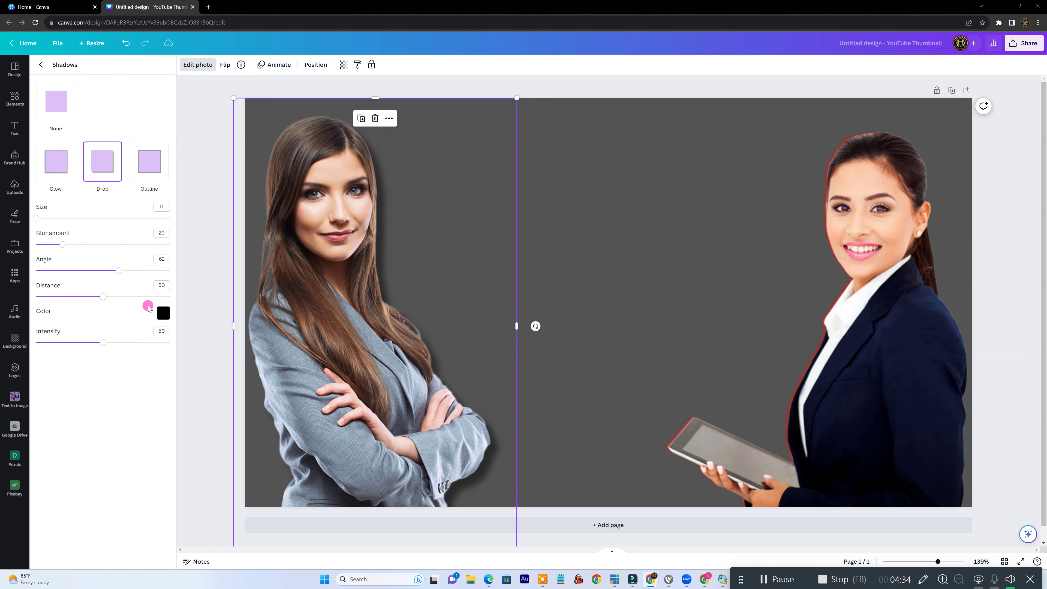
pyautogui.click(162, 314)
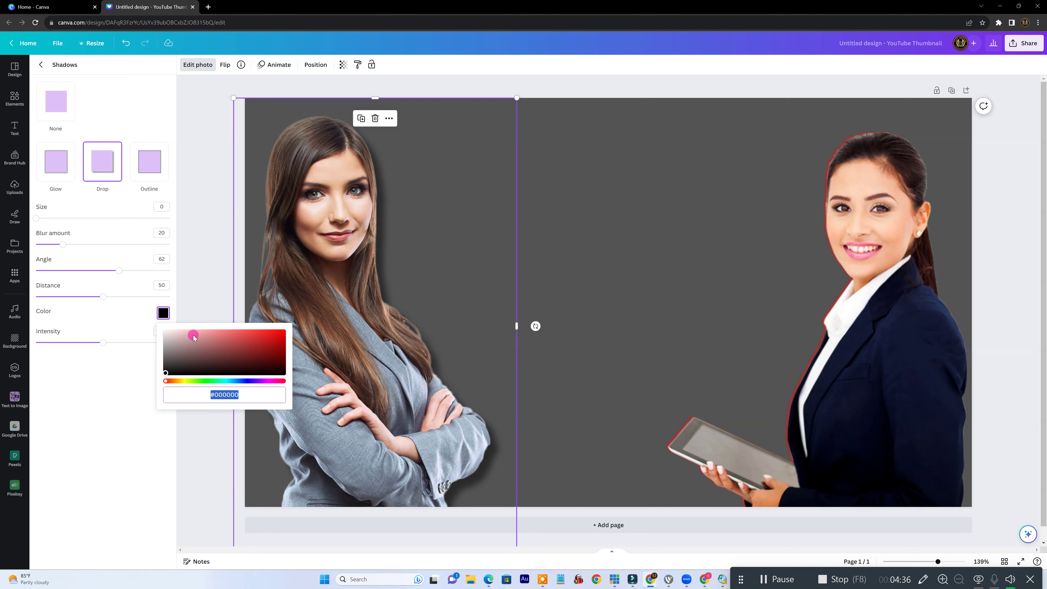
pyautogui.click(262, 338)
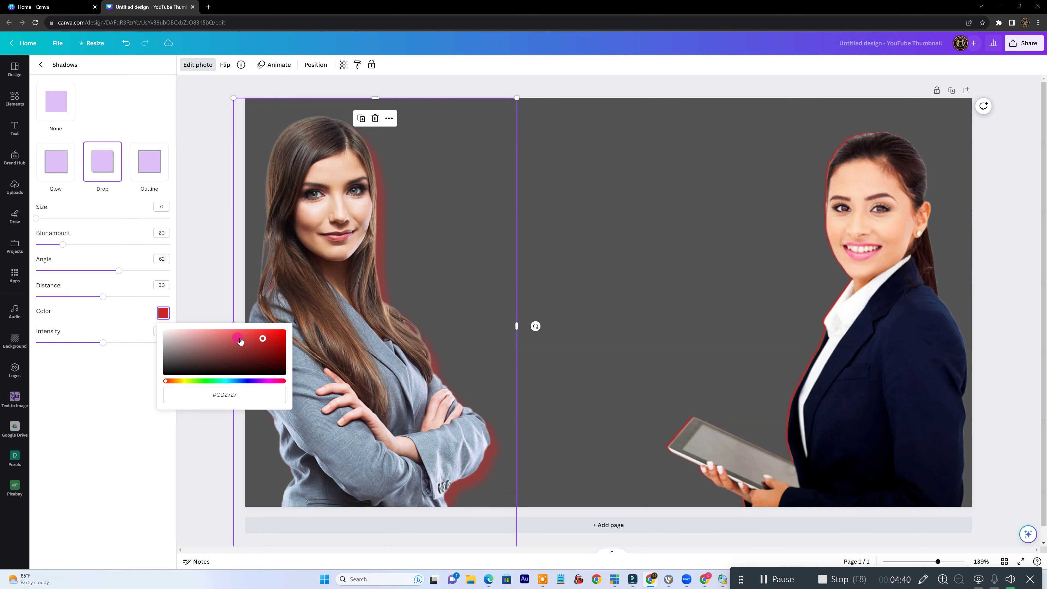
# Try the crossed-arms woman's drop shadow with blur amount 0, angle 50 and distance 53
pyautogui.moveTo(61, 246); pyautogui.dragTo(32, 250)
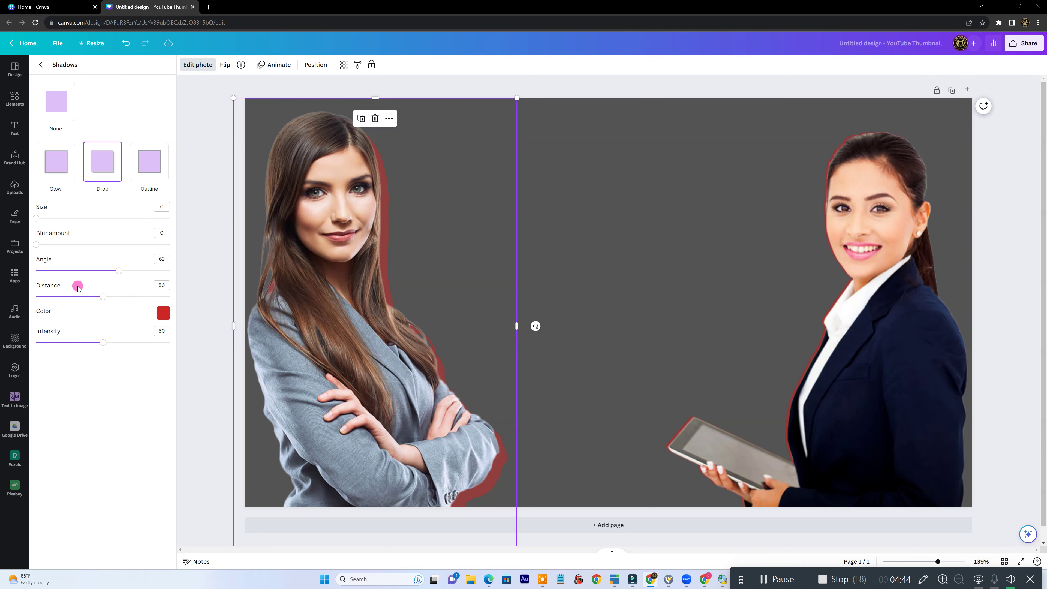
pyautogui.moveTo(119, 269); pyautogui.dragTo(69, 301)
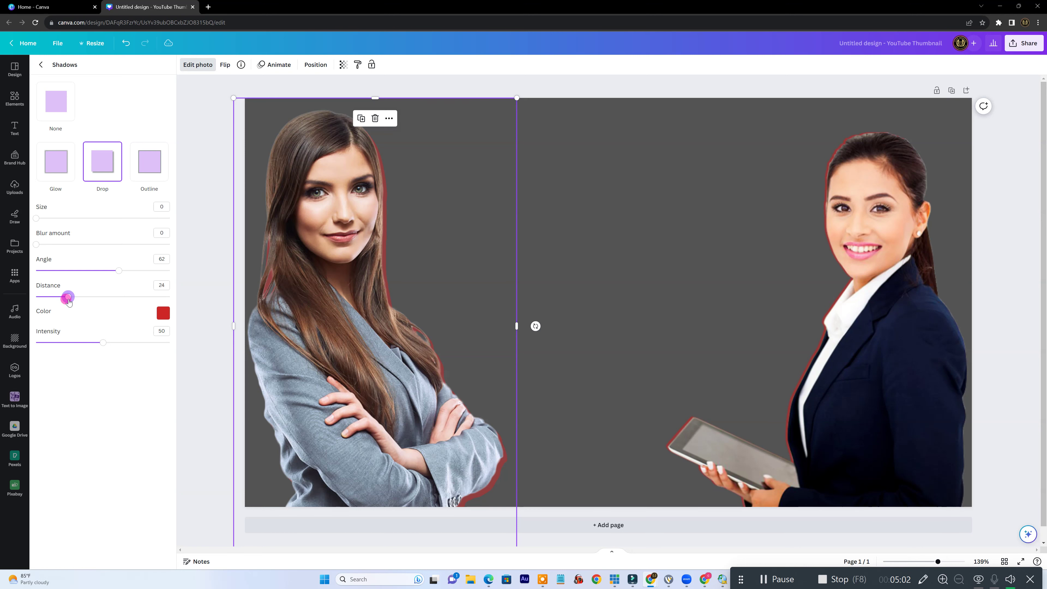
pyautogui.moveTo(104, 343)
pyautogui.mouseDown()
pyautogui.moveTo(46, 342)
pyautogui.moveTo(175, 348)
pyautogui.moveTo(79, 348)
pyautogui.moveTo(103, 348)
pyautogui.mouseUp()
pyautogui.moveTo(76, 299); pyautogui.dragTo(104, 276)
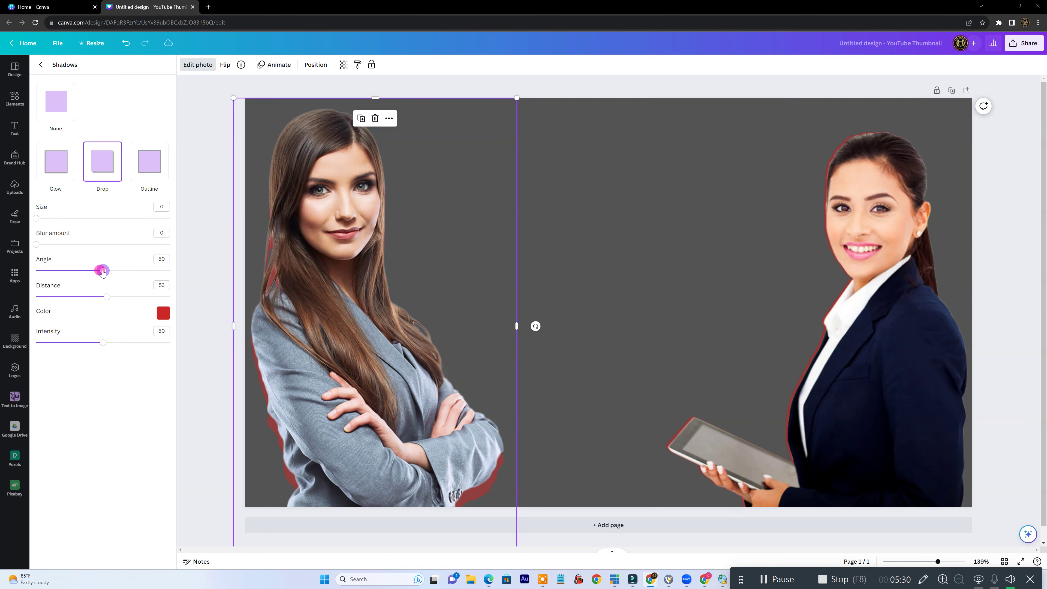
# Set the crossed-arms woman's drop shadow to angle 75, blur amount 43 and distance 20
pyautogui.moveTo(102, 273); pyautogui.dragTo(136, 274)
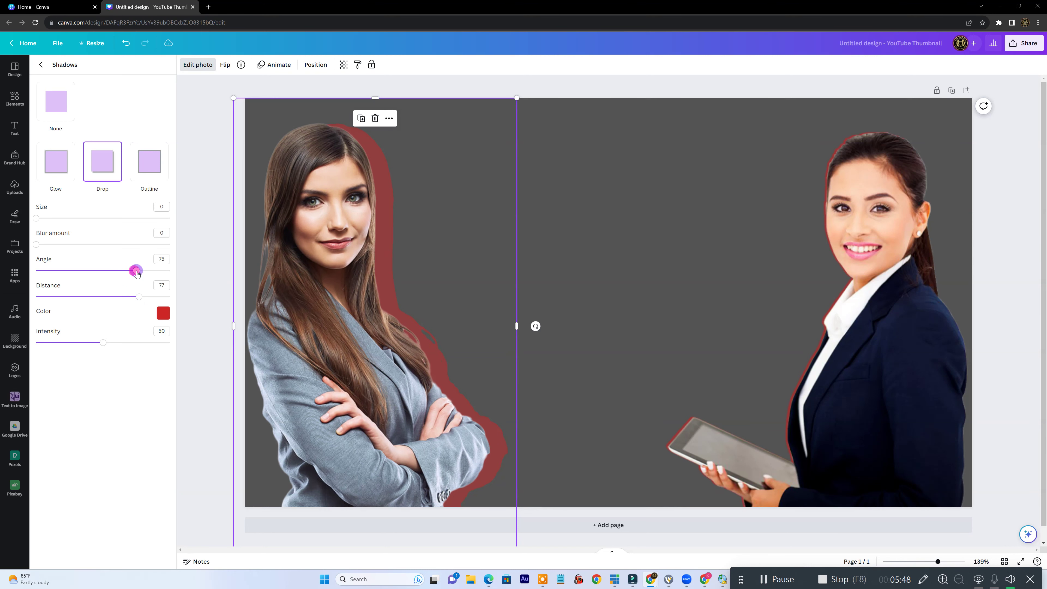
pyautogui.click(47, 248)
pyautogui.moveTo(47, 248); pyautogui.dragTo(93, 248)
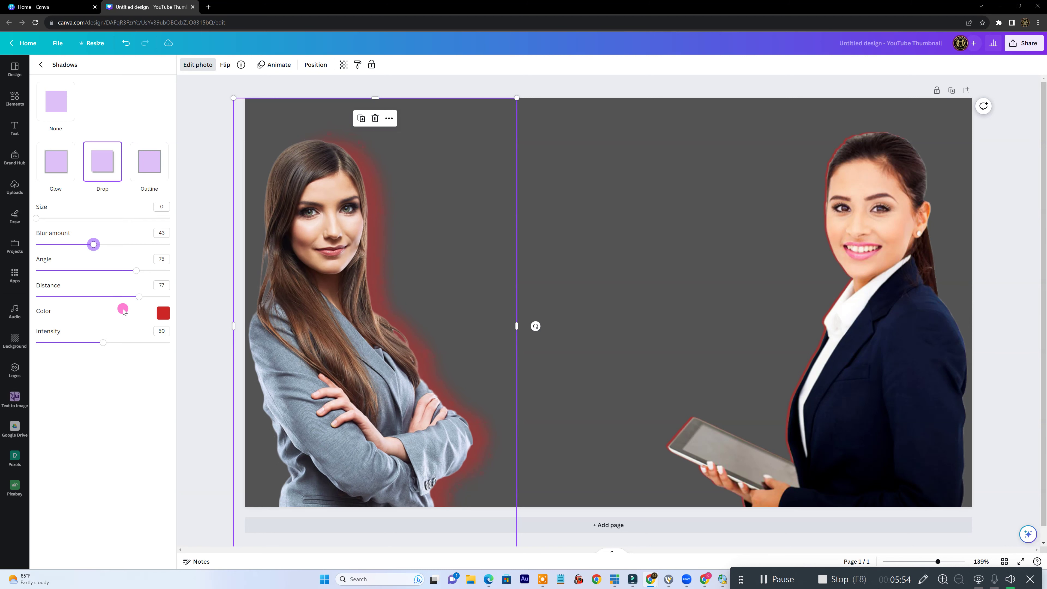
pyautogui.moveTo(137, 299); pyautogui.dragTo(63, 297)
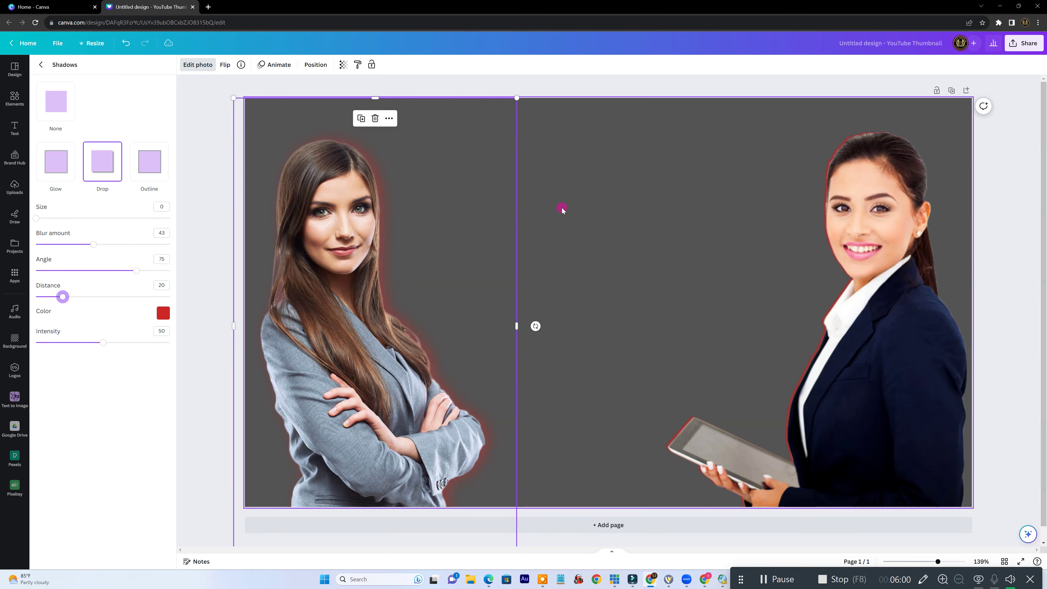
pyautogui.click(530, 222)
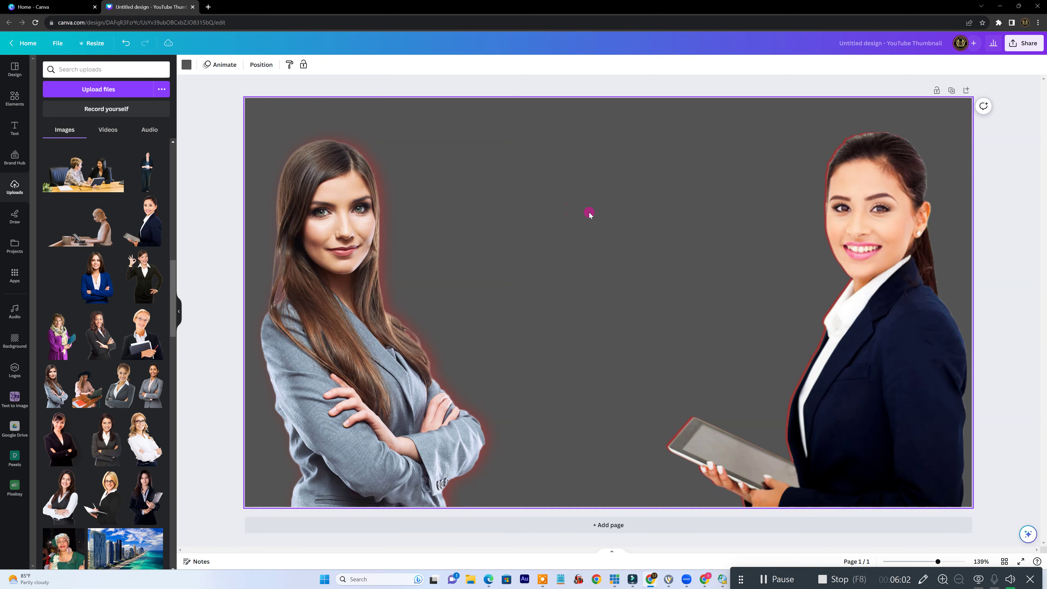
# Move the crossed-arms woman's photo slightly left so her sleeve meets the canvas's left edge
pyautogui.moveTo(362, 337); pyautogui.dragTo(361, 333)
pyautogui.click(615, 308)
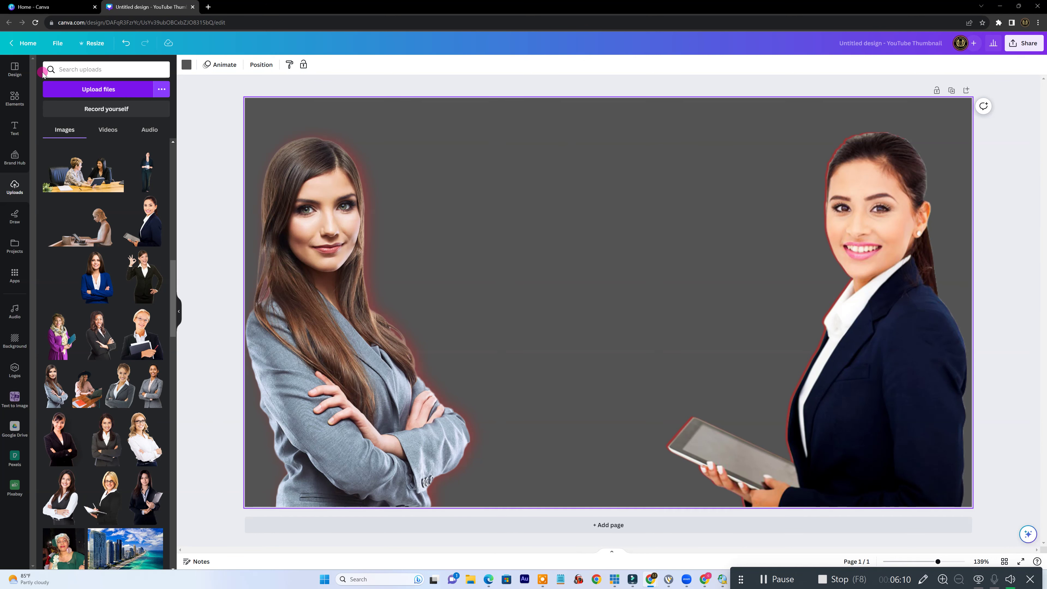
# Search the elements library for "gradient red"
pyautogui.click(15, 97)
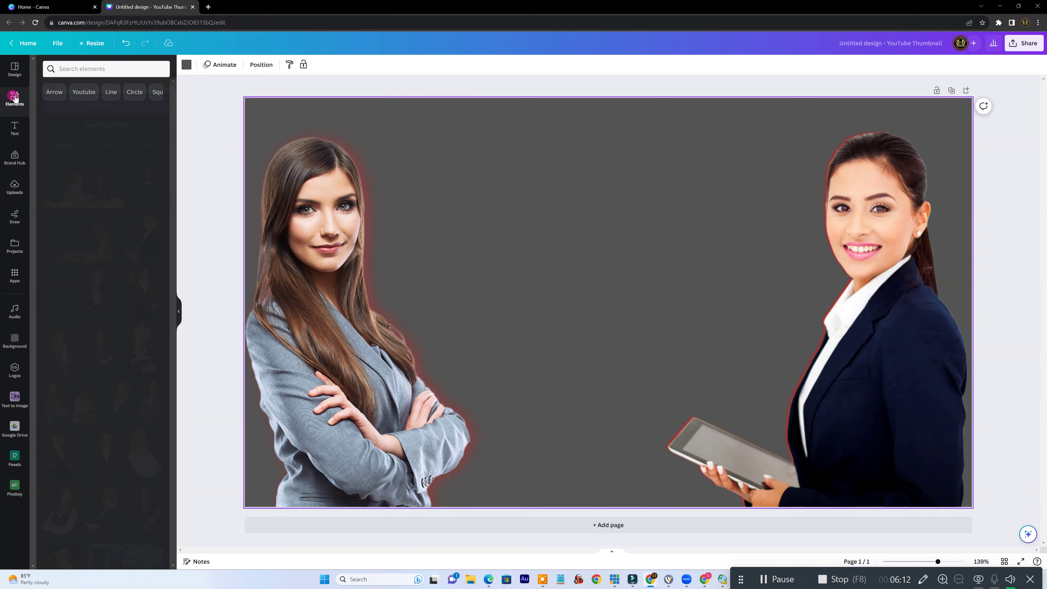
pyautogui.click(75, 66)
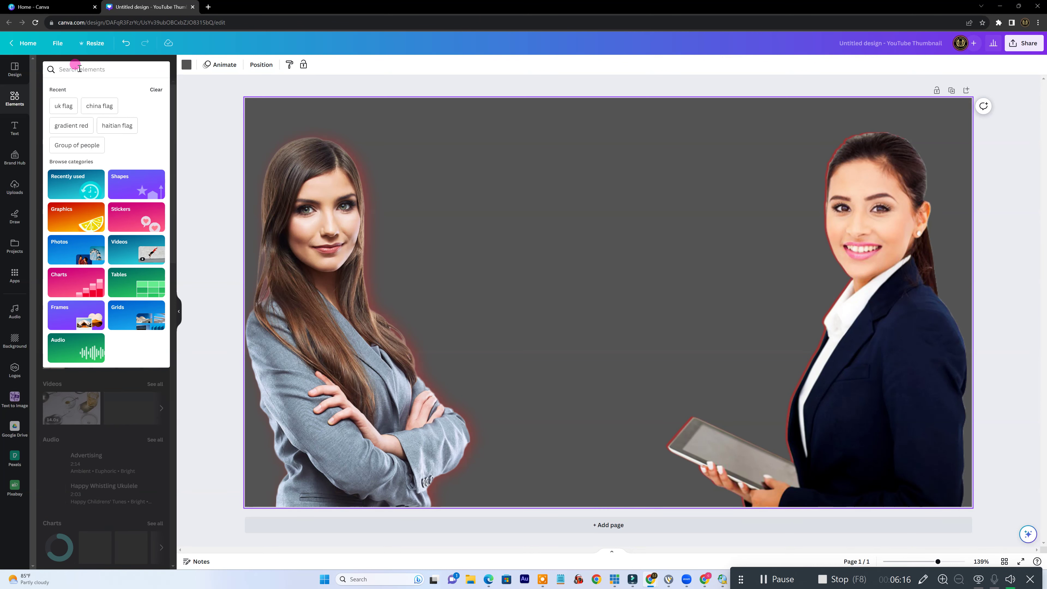
pyautogui.write('GRA')
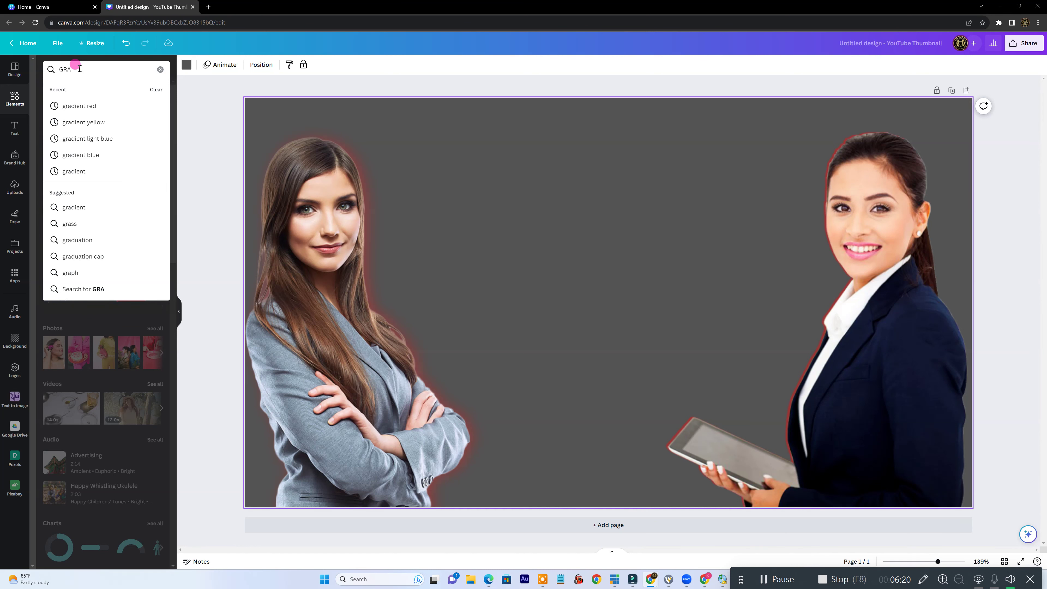
pyautogui.click(85, 107)
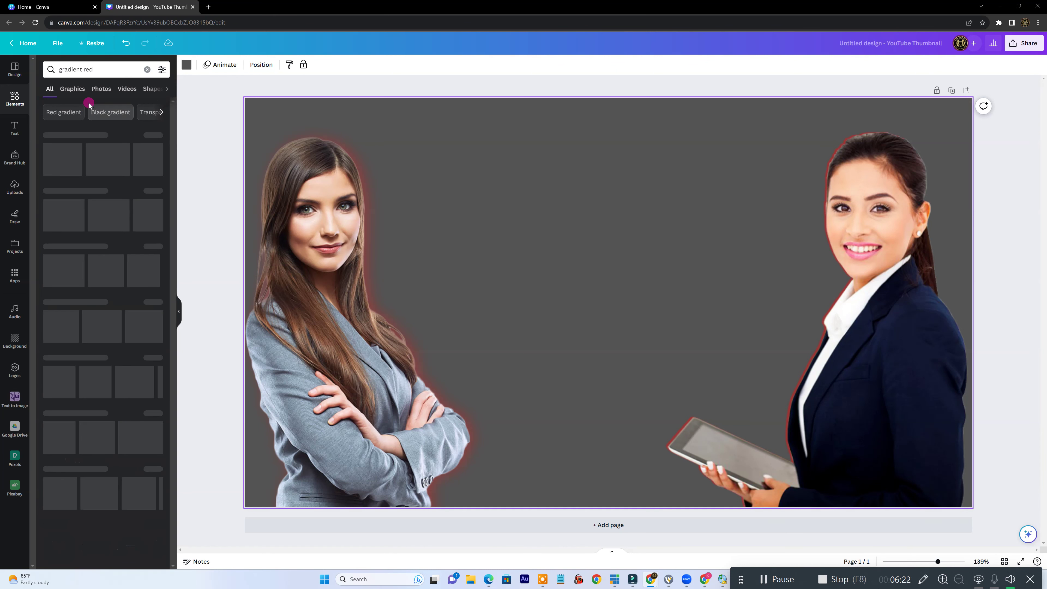
# Try the first red gradient graphic stretched across the lower part of the canvas, then delete it
pyautogui.click(60, 164)
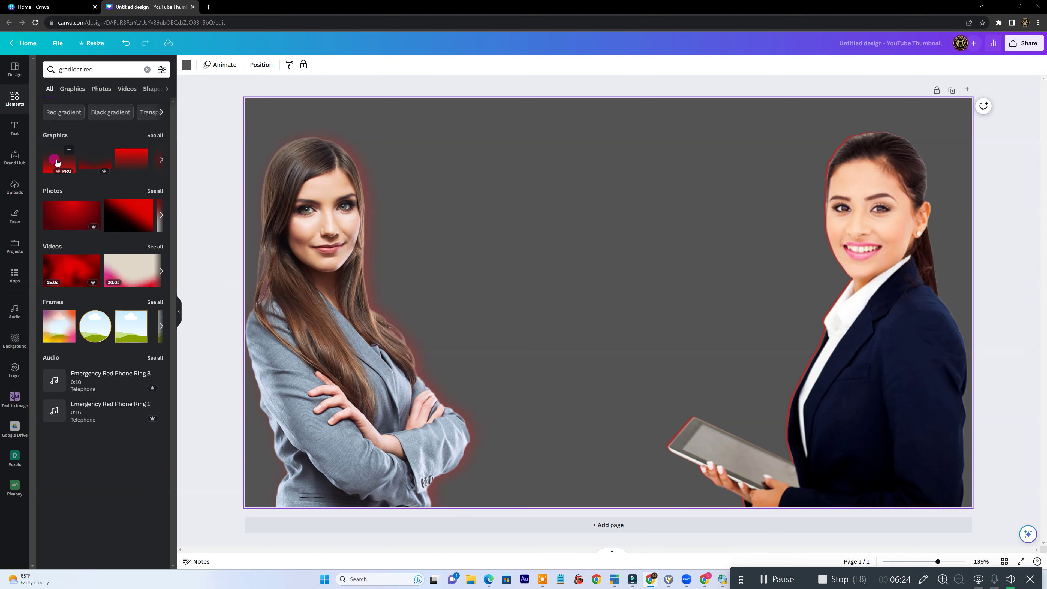
pyautogui.moveTo(570, 404); pyautogui.dragTo(449, 462)
pyautogui.moveTo(641, 413); pyautogui.dragTo(1004, 398)
pyautogui.moveTo(834, 416); pyautogui.dragTo(832, 449)
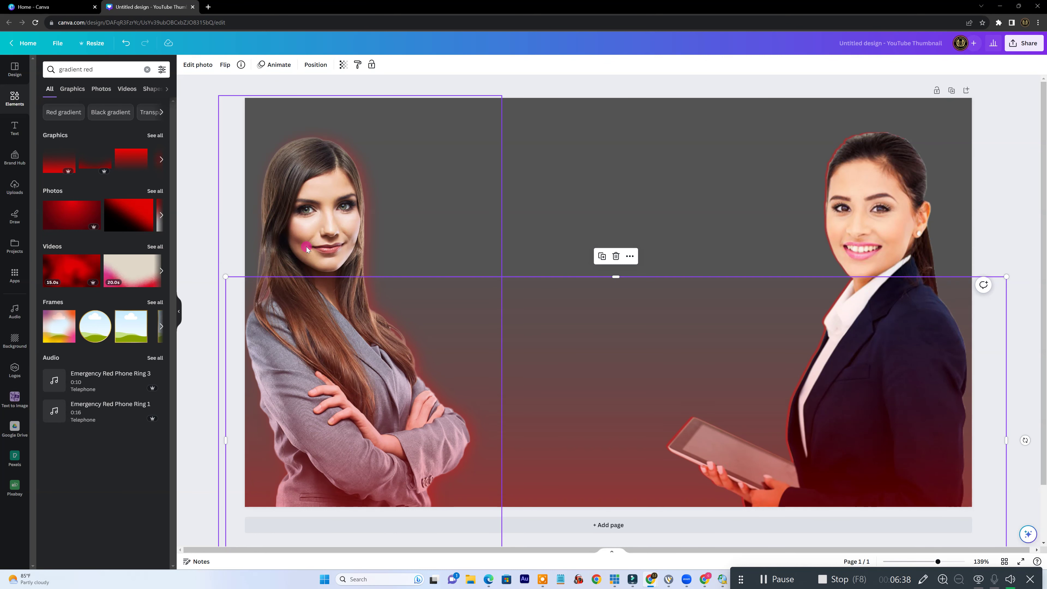
pyautogui.click(615, 256)
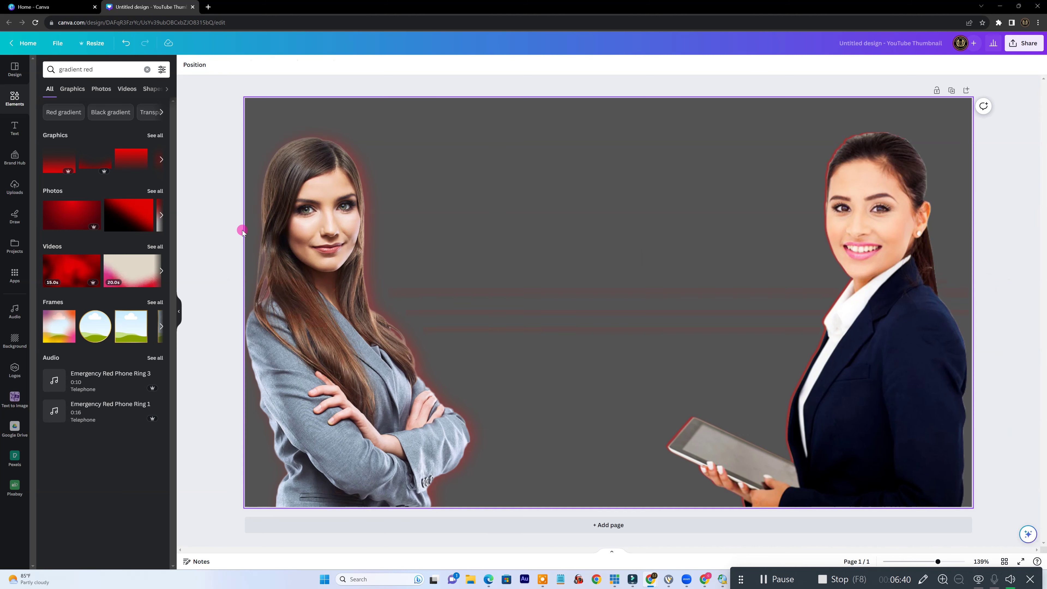
# Add the second red gradient graphic and enlarge it across the full canvas width, with its red part along the canvas bottom
pyautogui.click(94, 160)
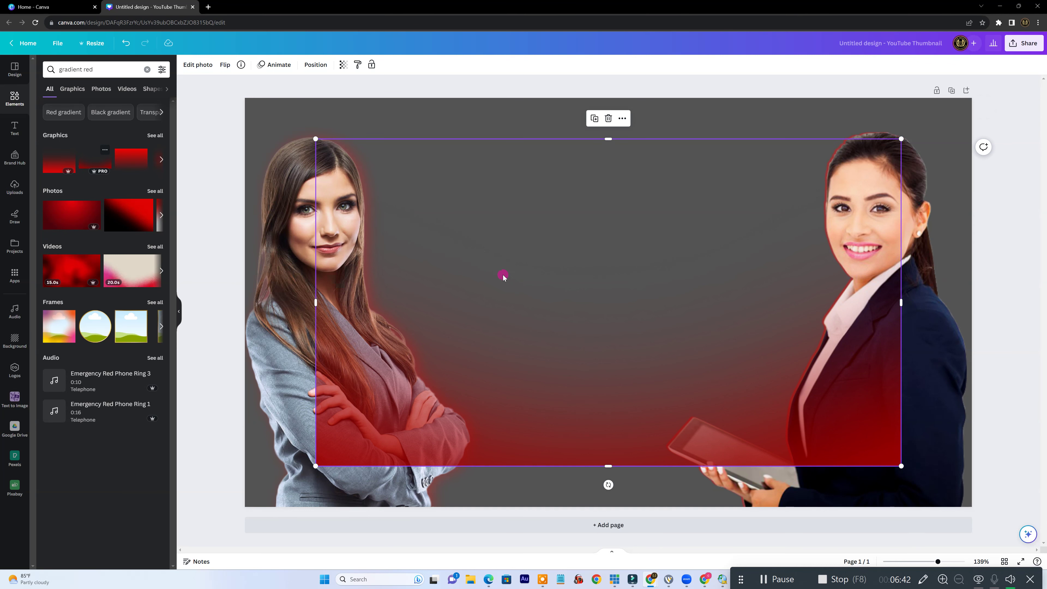
pyautogui.moveTo(668, 368); pyautogui.dragTo(587, 406)
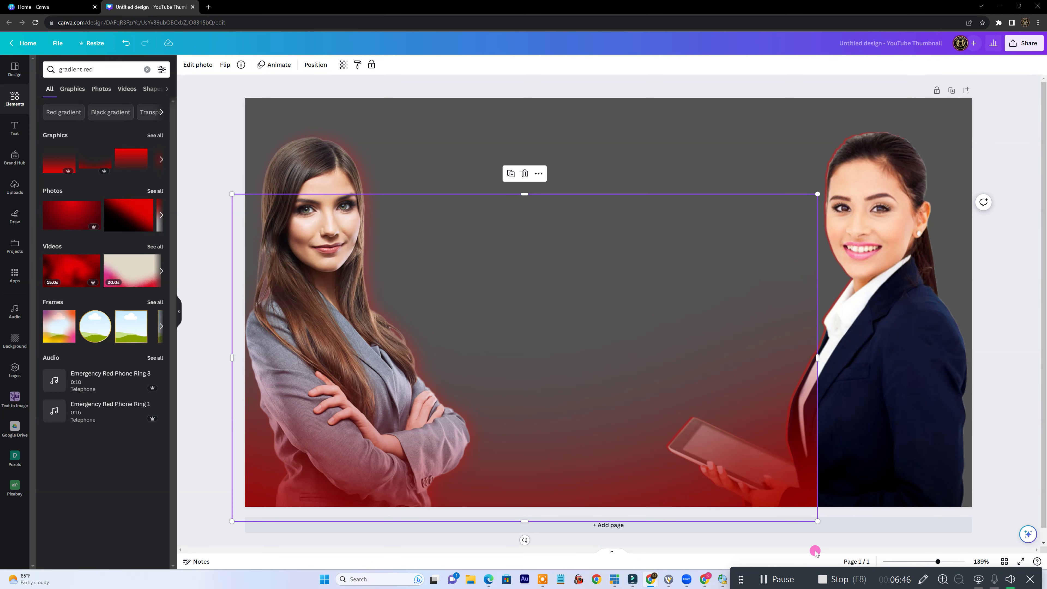
pyautogui.moveTo(815, 519); pyautogui.dragTo(983, 488)
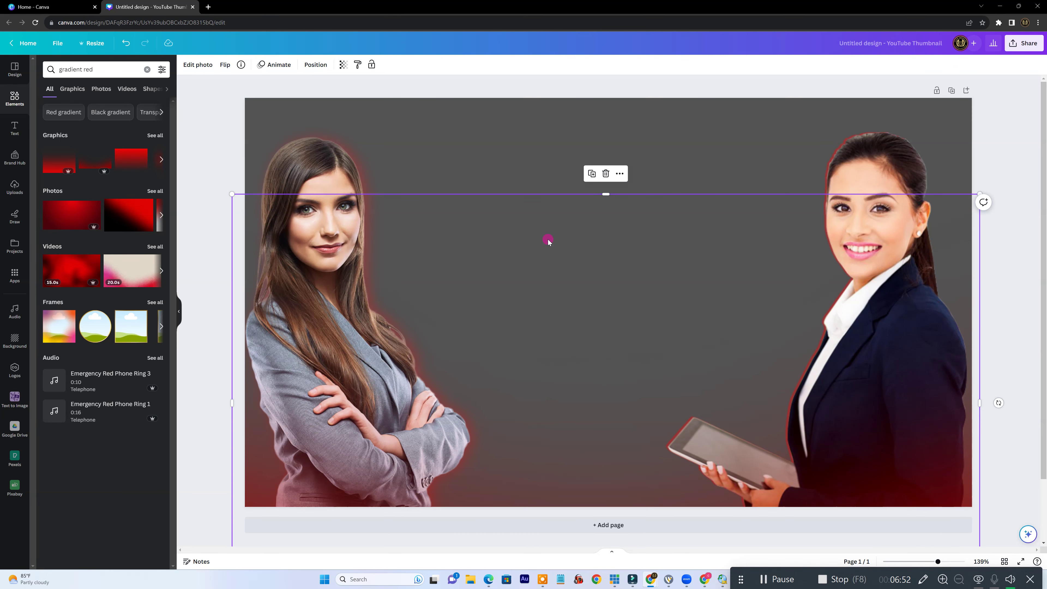
# Duplicate the red gradient several times over the canvas bottom to intensify the red, shifting a copy left to keep the full width covered
pyautogui.click(591, 173)
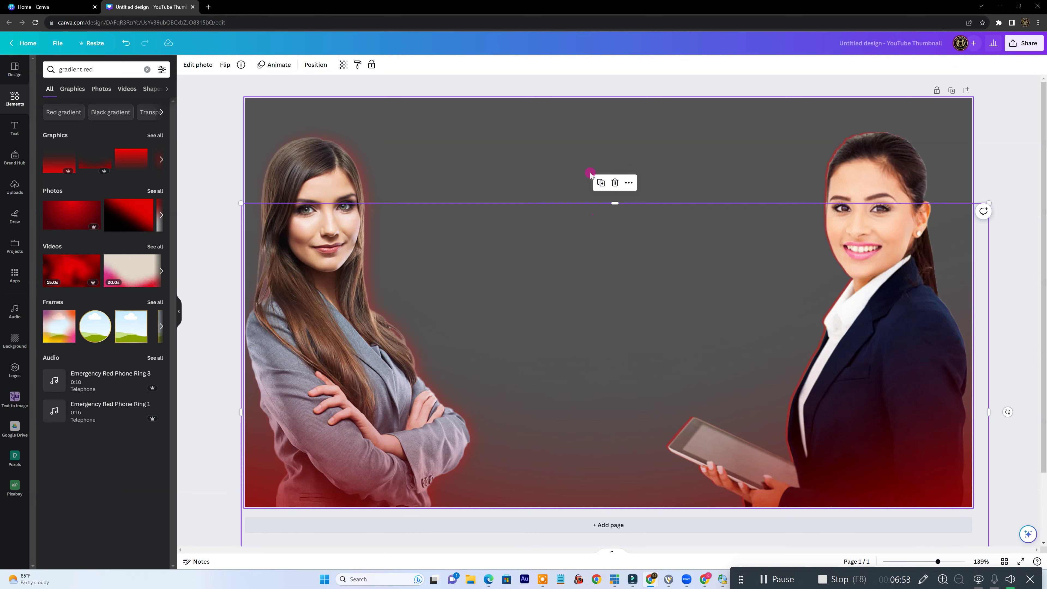
pyautogui.click(600, 182)
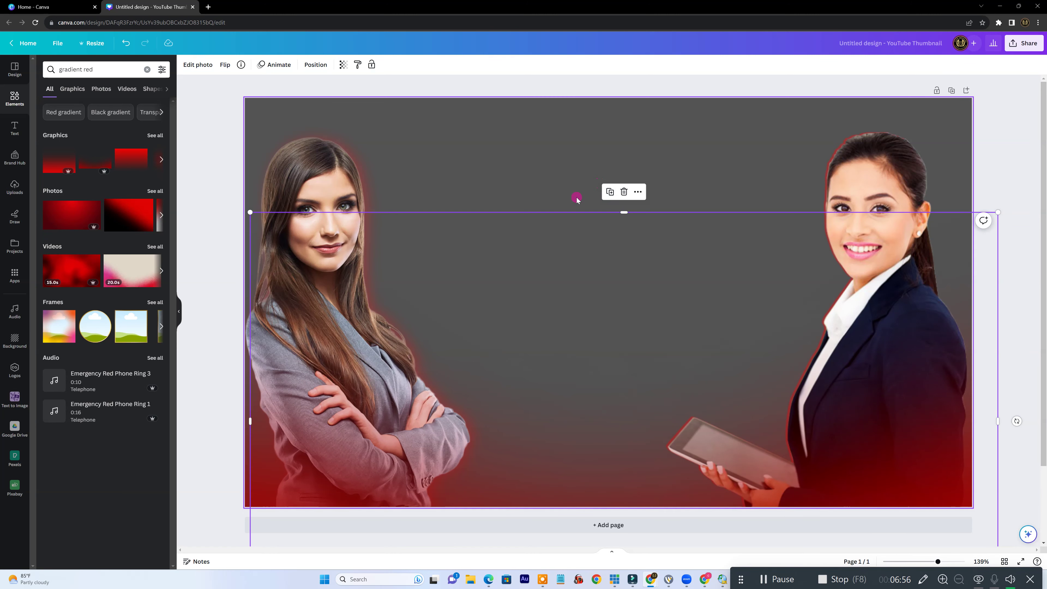
pyautogui.moveTo(545, 292); pyautogui.dragTo(543, 293)
pyautogui.click(597, 187)
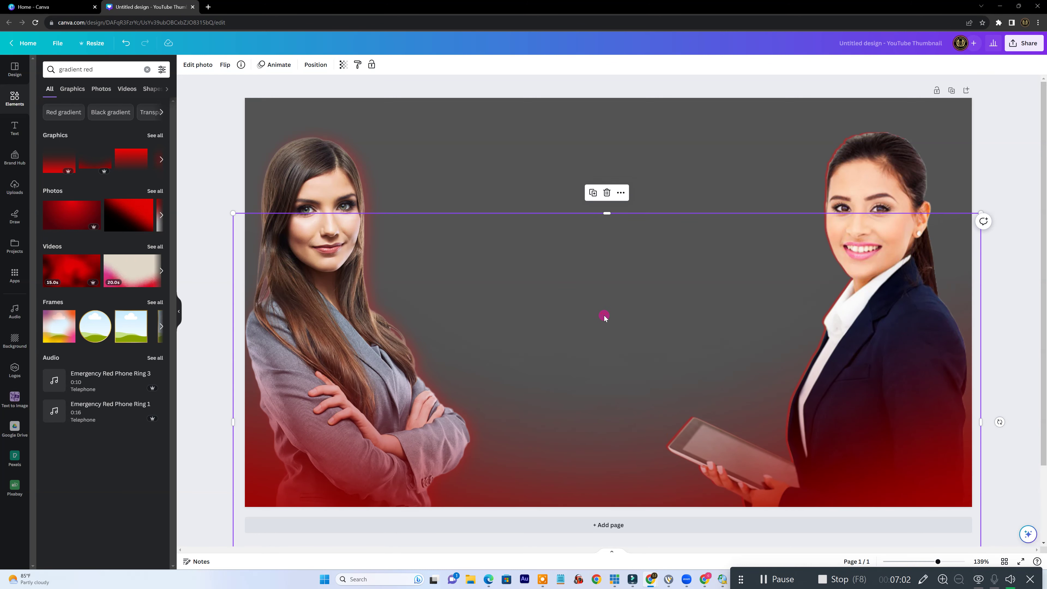
pyautogui.click(592, 192)
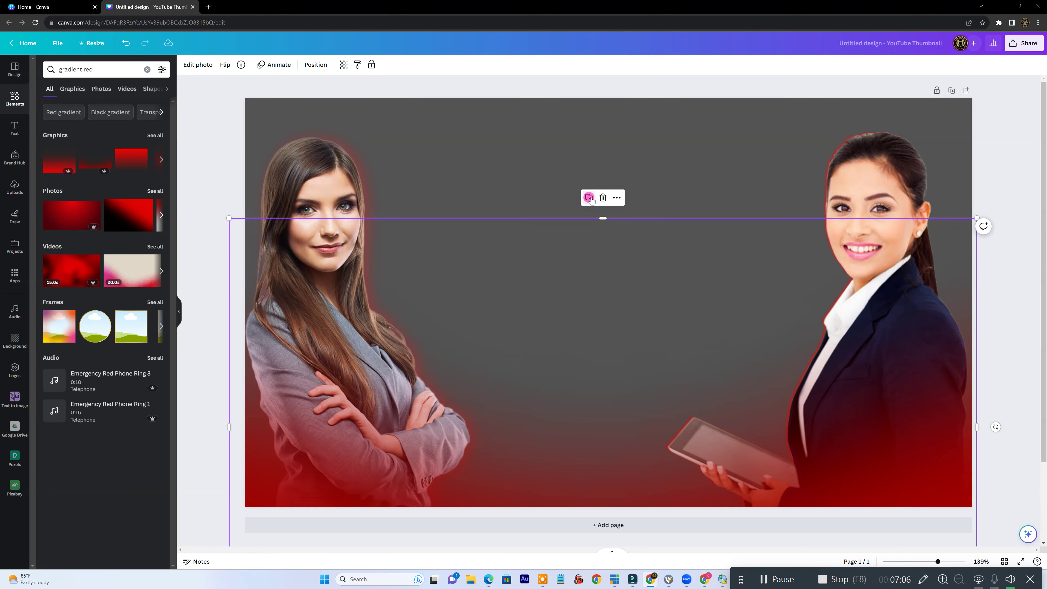
pyautogui.click(590, 198)
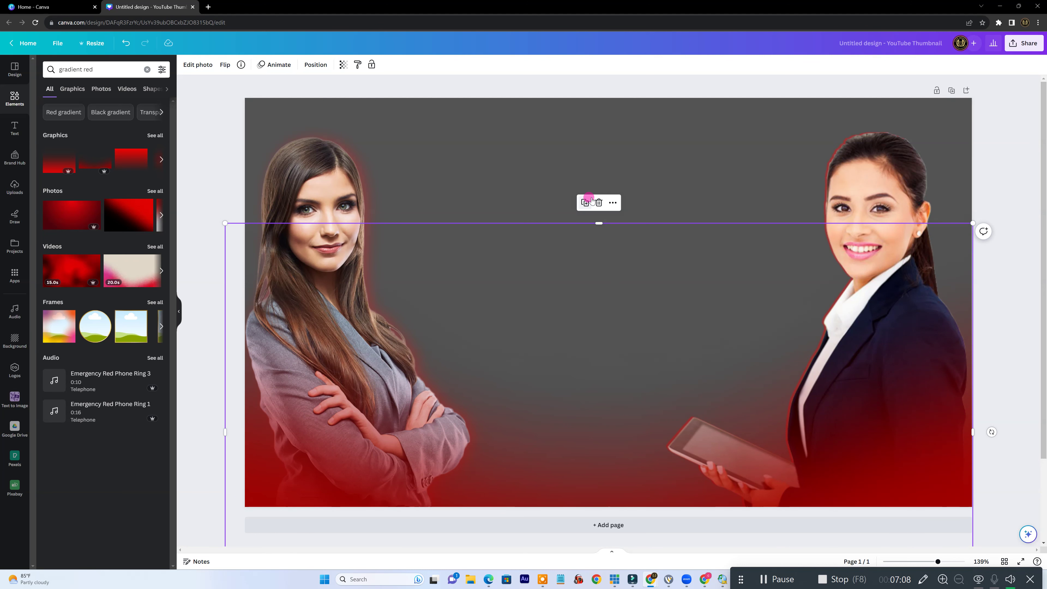
pyautogui.click(587, 202)
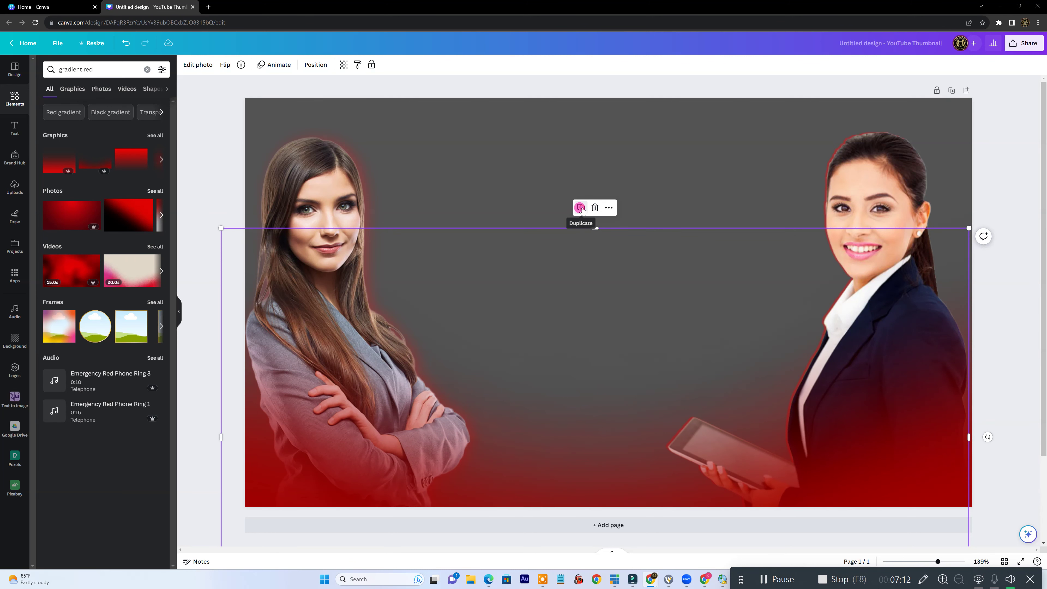
# Duplicate the red gradient twice more and stretch the newest copy past the canvas's right edge to cover the full width
pyautogui.click(581, 210)
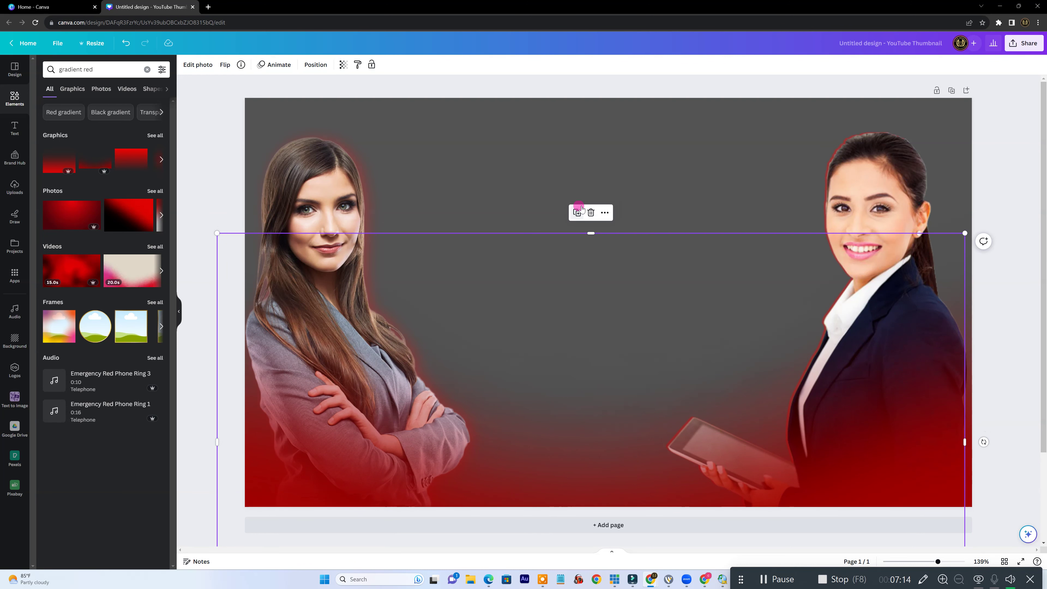
pyautogui.click(577, 213)
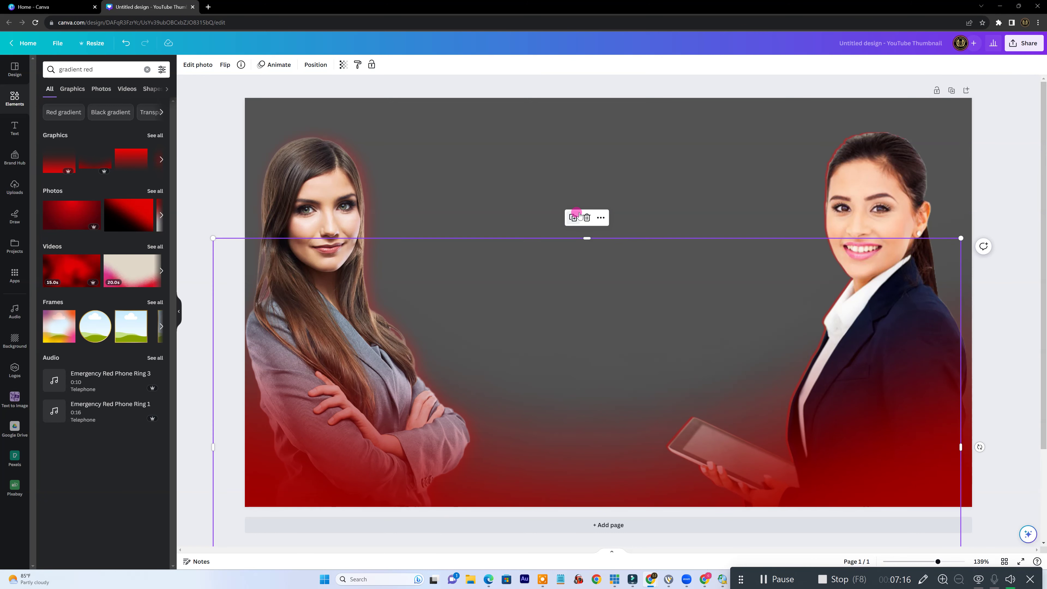
pyautogui.moveTo(960, 445); pyautogui.dragTo(1011, 300)
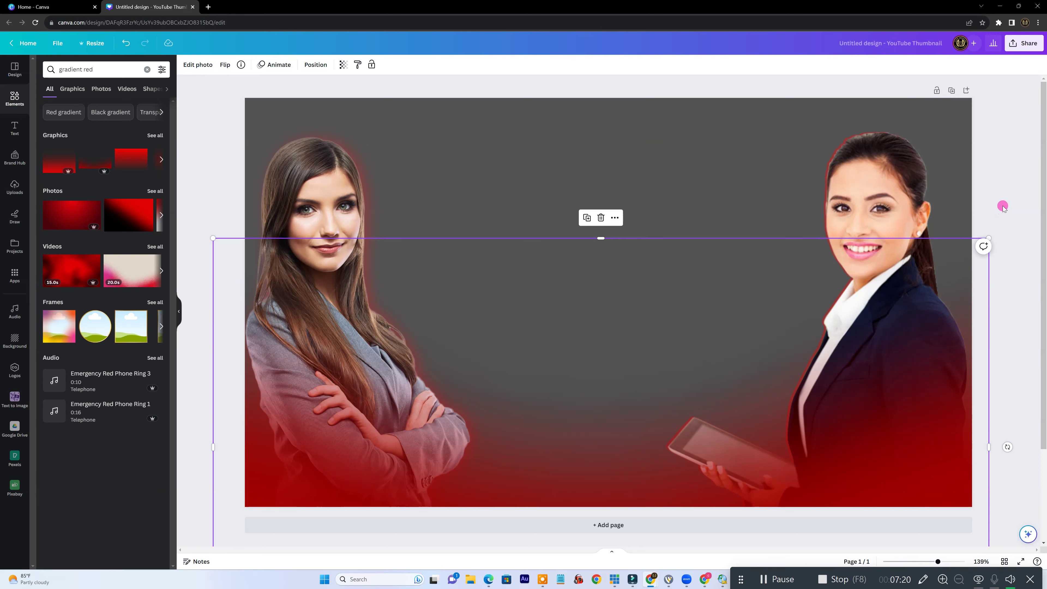
# Move the cut-outs of both women slightly down and right on the canvas
pyautogui.moveTo(1000, 205); pyautogui.dragTo(883, 172)
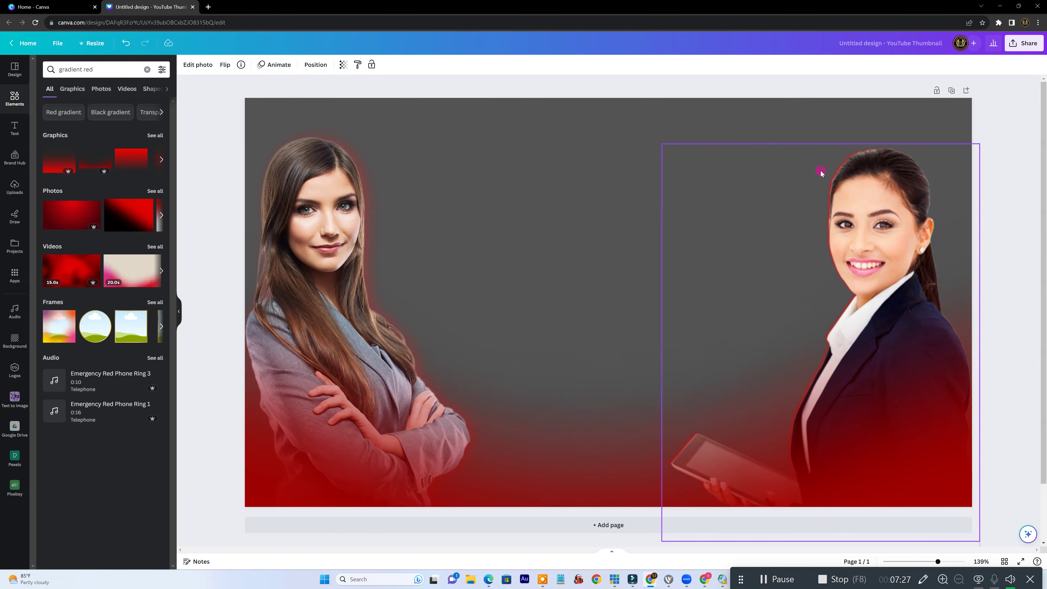
pyautogui.click(295, 184)
pyautogui.moveTo(297, 184); pyautogui.dragTo(298, 196)
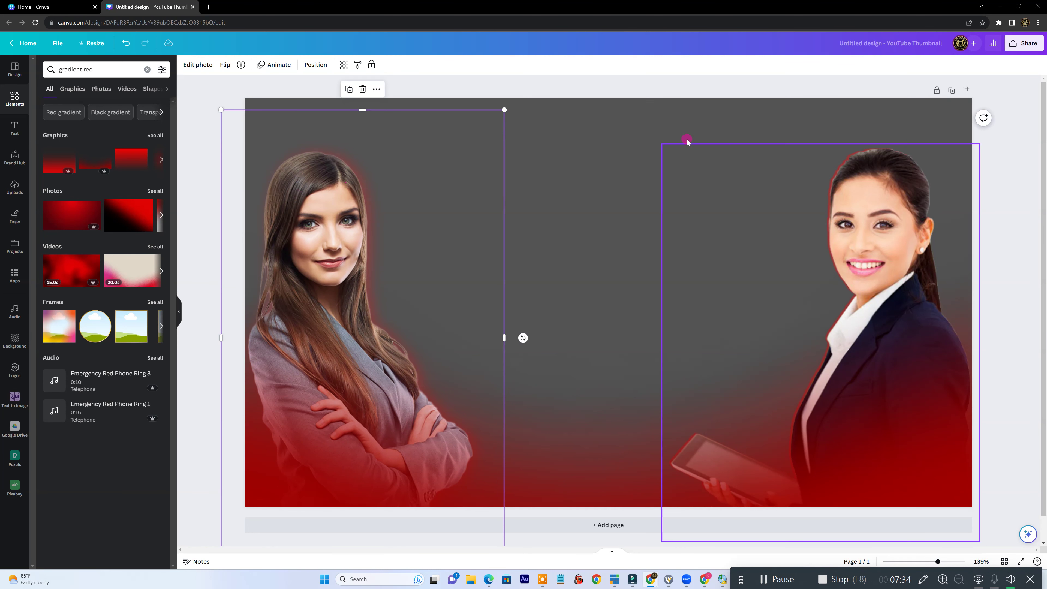
pyautogui.click(673, 139)
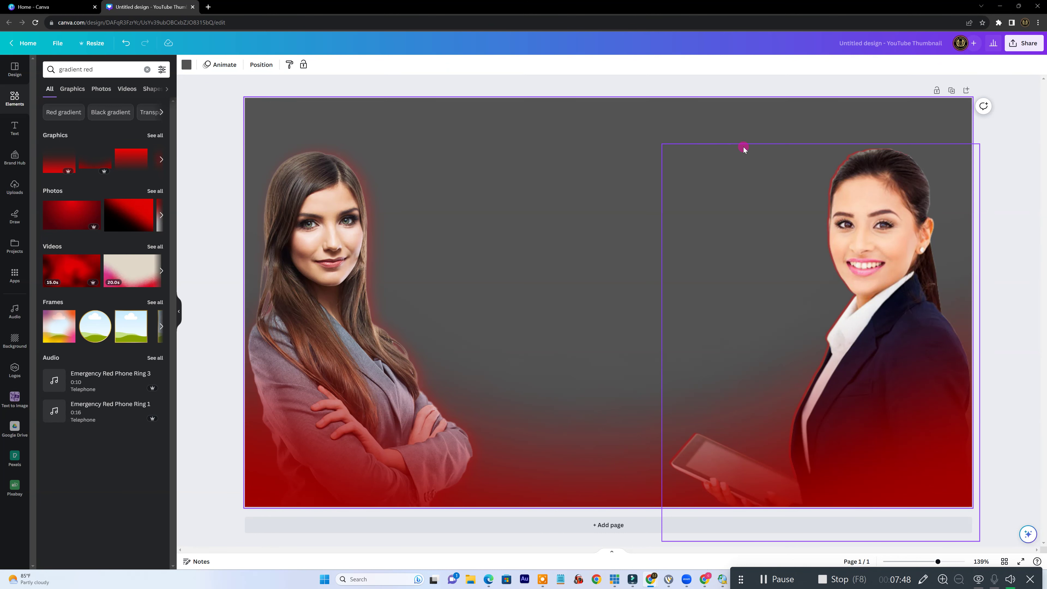
# Search the elements library for "gradient" and show all matching graphics
pyautogui.click(82, 69)
pyautogui.moveTo(83, 69); pyautogui.dragTo(98, 69)
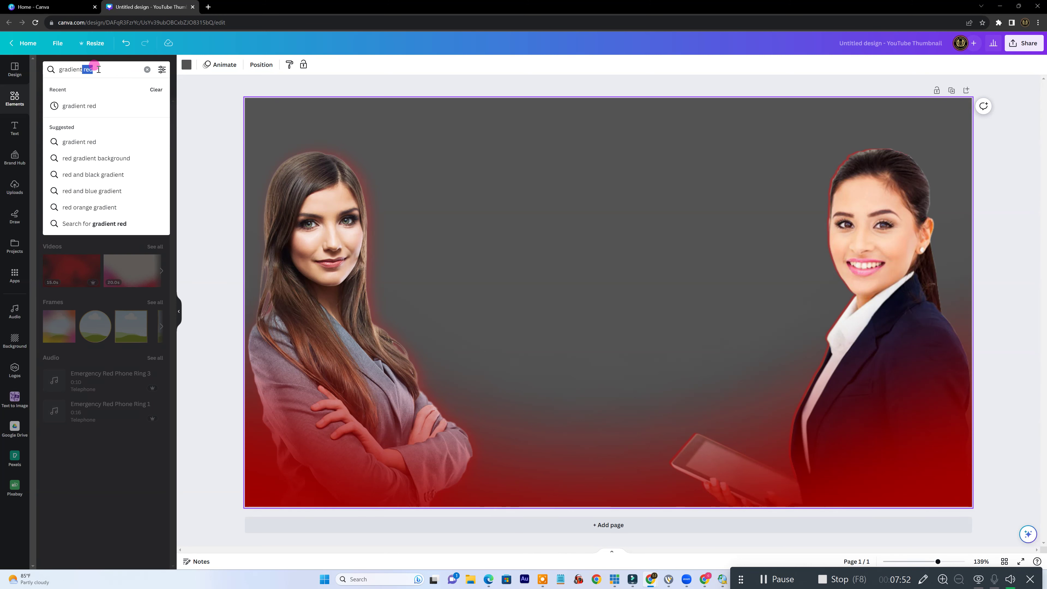
pyautogui.press('BackSpace')
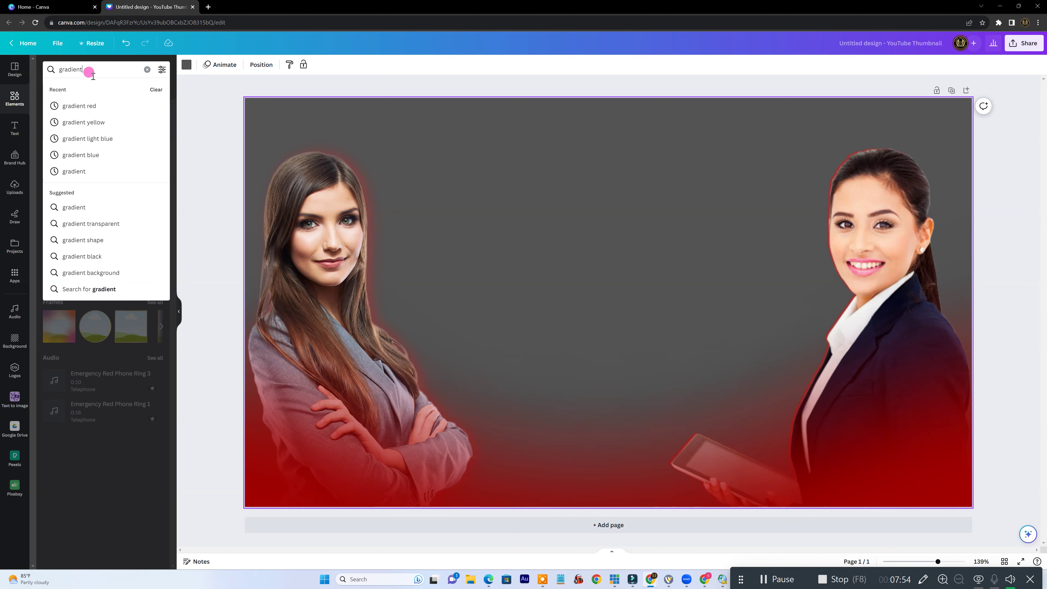
pyautogui.press('Return')
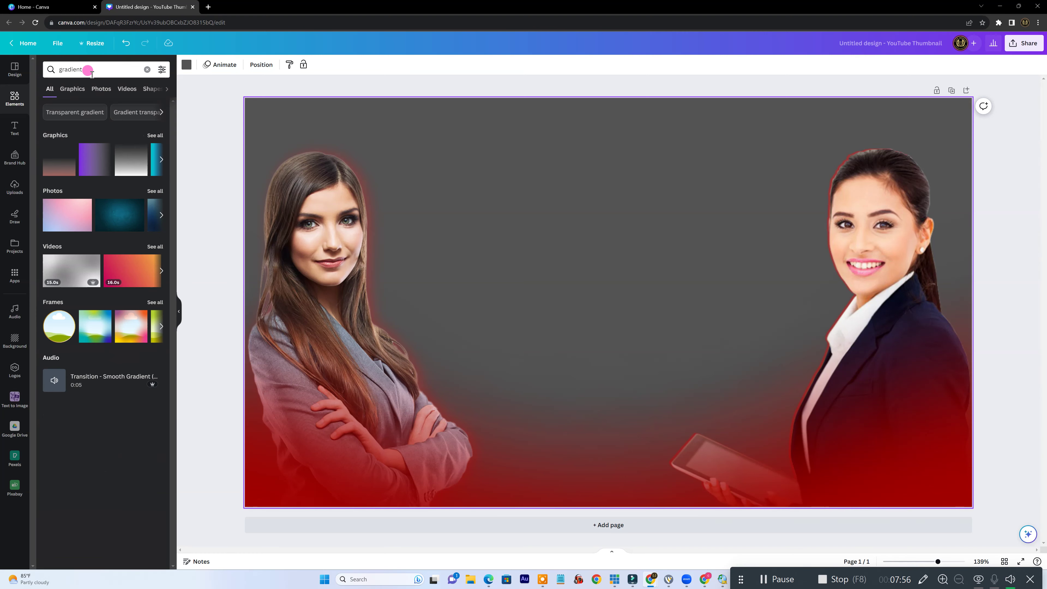
pyautogui.click(158, 137)
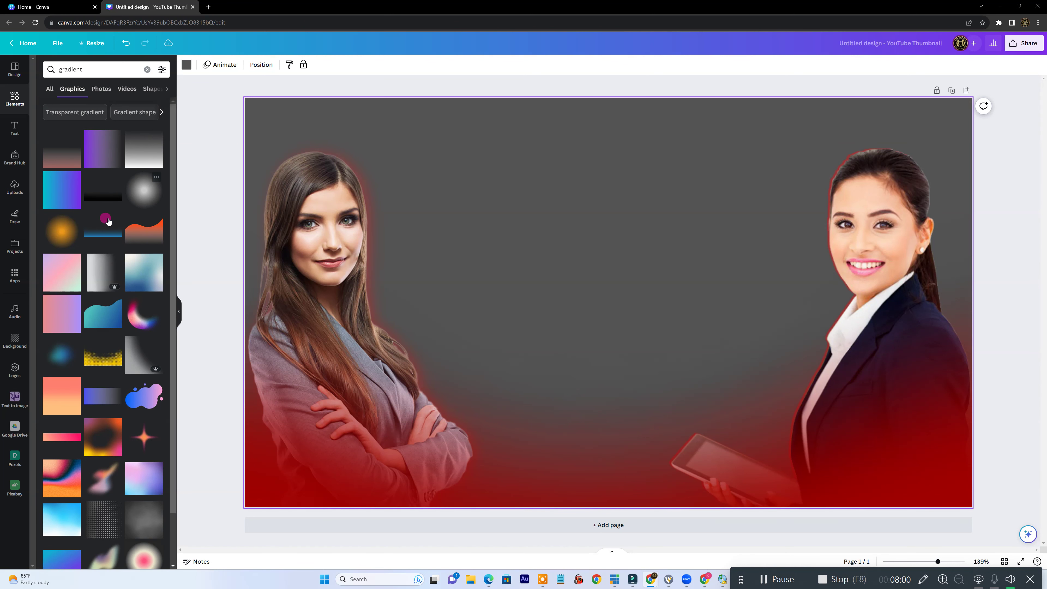
# Add the blue gradient graphic to the upper canvas and rotate it 180 degrees so its solid blue edge faces up
pyautogui.click(105, 233)
pyautogui.moveTo(535, 320); pyautogui.dragTo(486, 233)
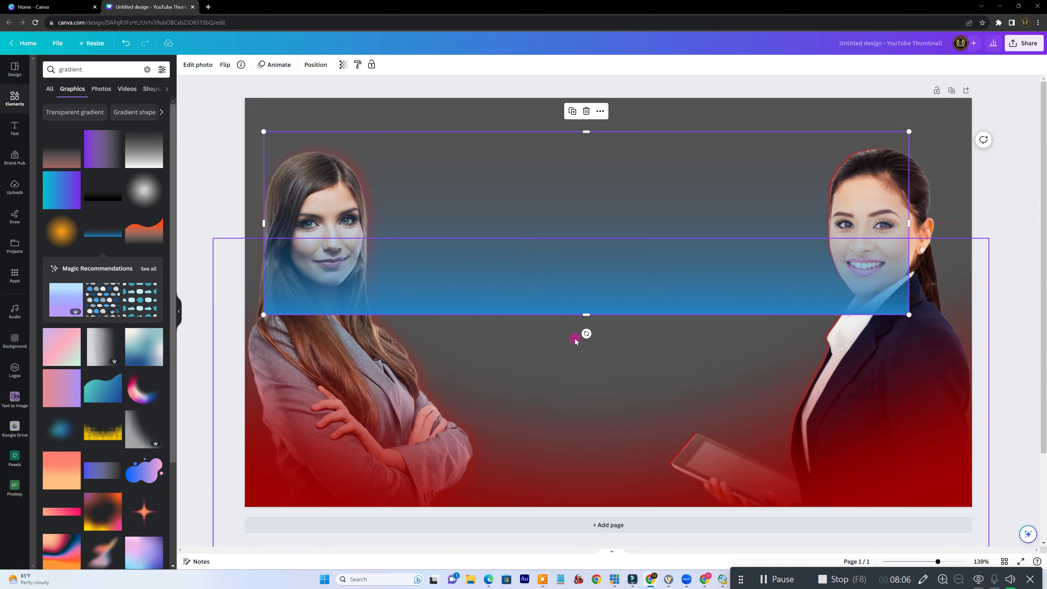
pyautogui.moveTo(585, 333); pyautogui.dragTo(582, 123)
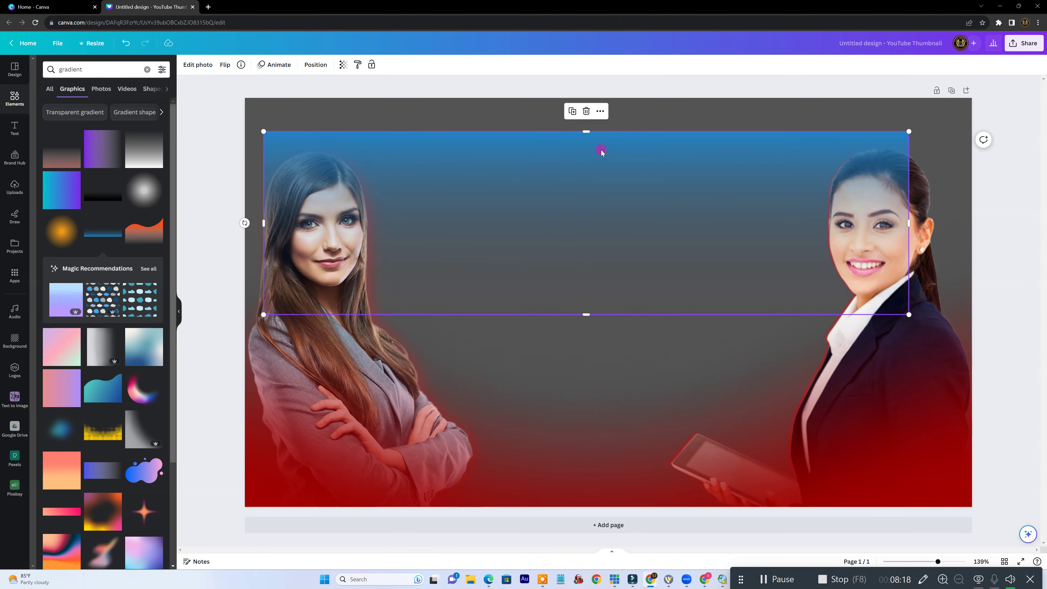
# Move the blue gradient to the canvas's top edge and widen it past both sides, to about 1,356 by 322
pyautogui.moveTo(615, 169); pyautogui.dragTo(585, 110)
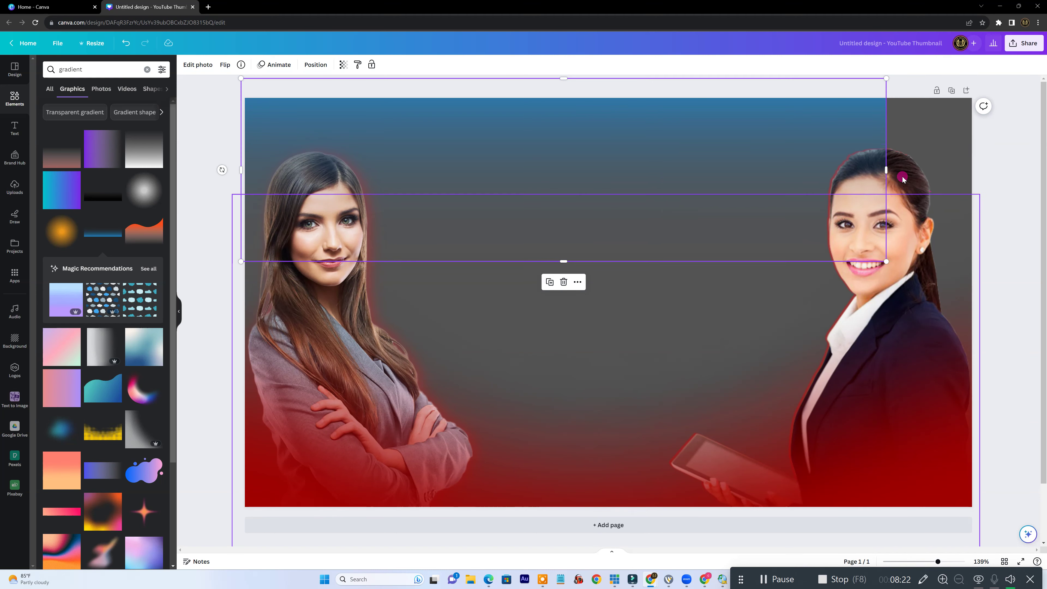
pyautogui.moveTo(888, 173); pyautogui.dragTo(988, 165)
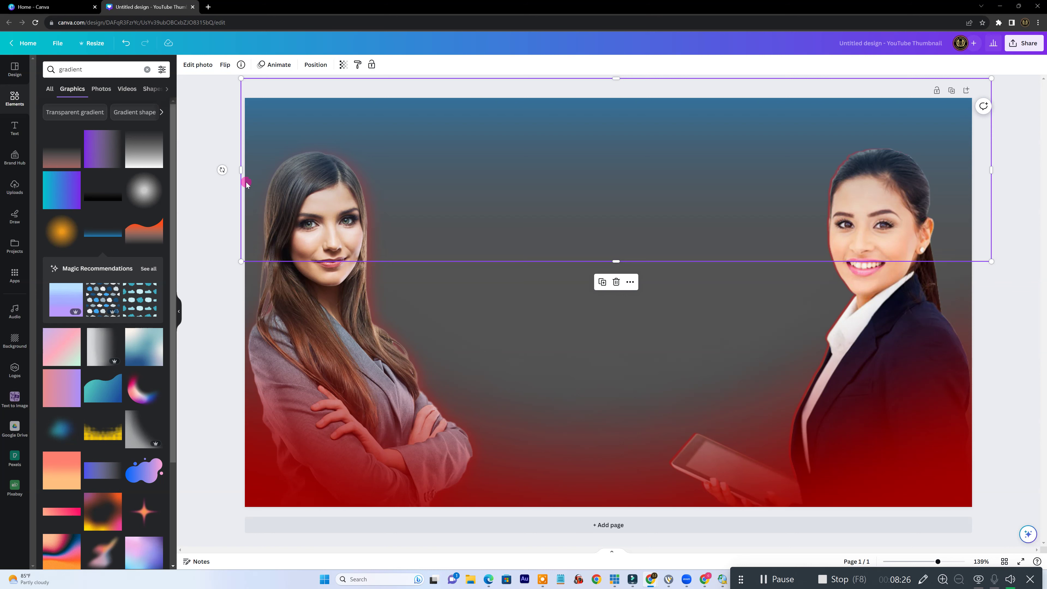
pyautogui.moveTo(244, 173); pyautogui.dragTo(221, 170)
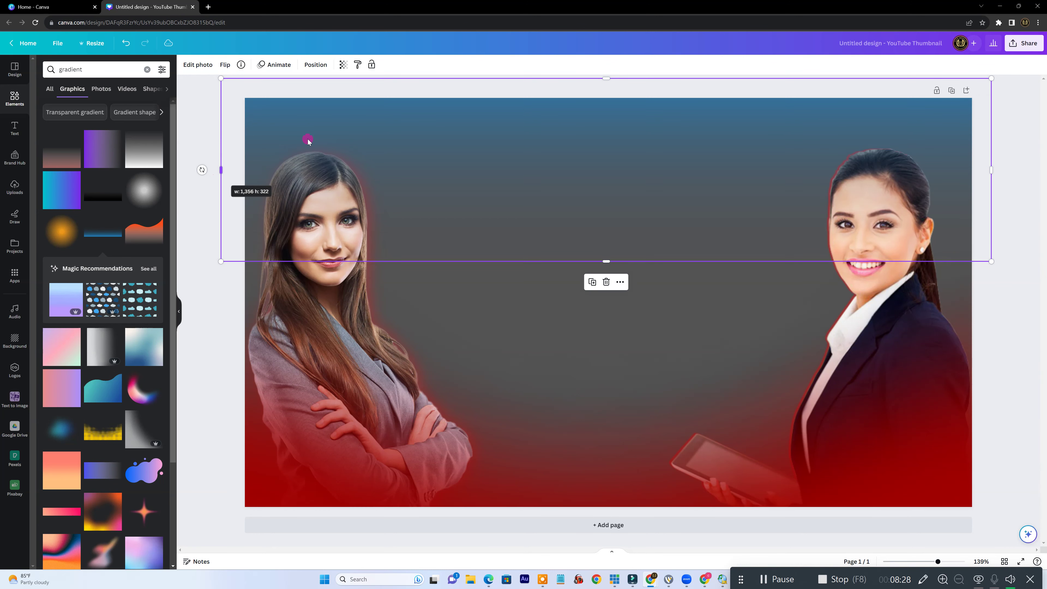
# Duplicate the blue gradient four times along the canvas top to intensify the blue, keeping the full width covered
pyautogui.click(592, 282)
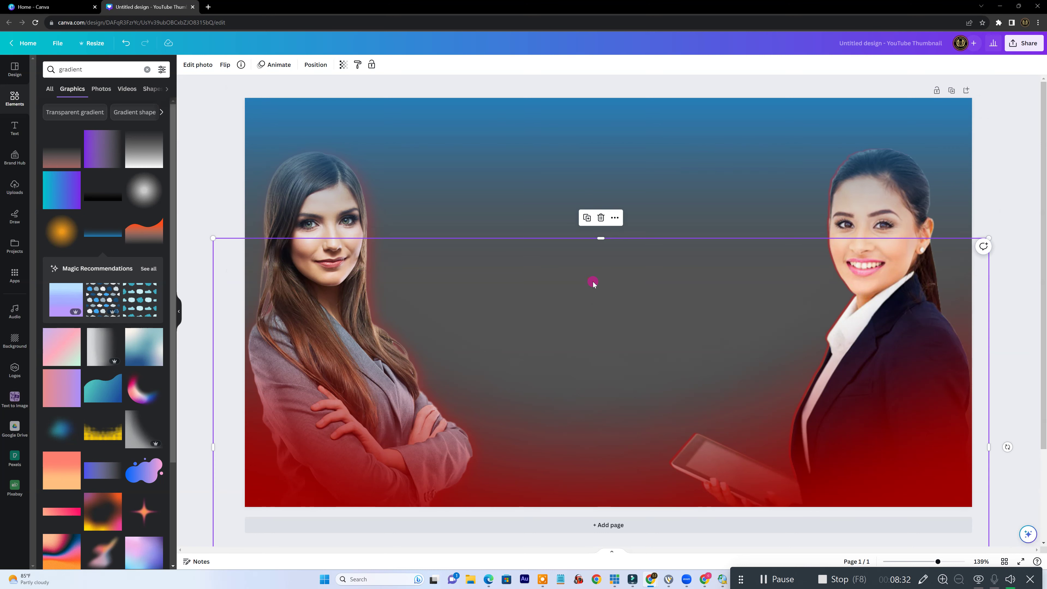
pyautogui.click(587, 161)
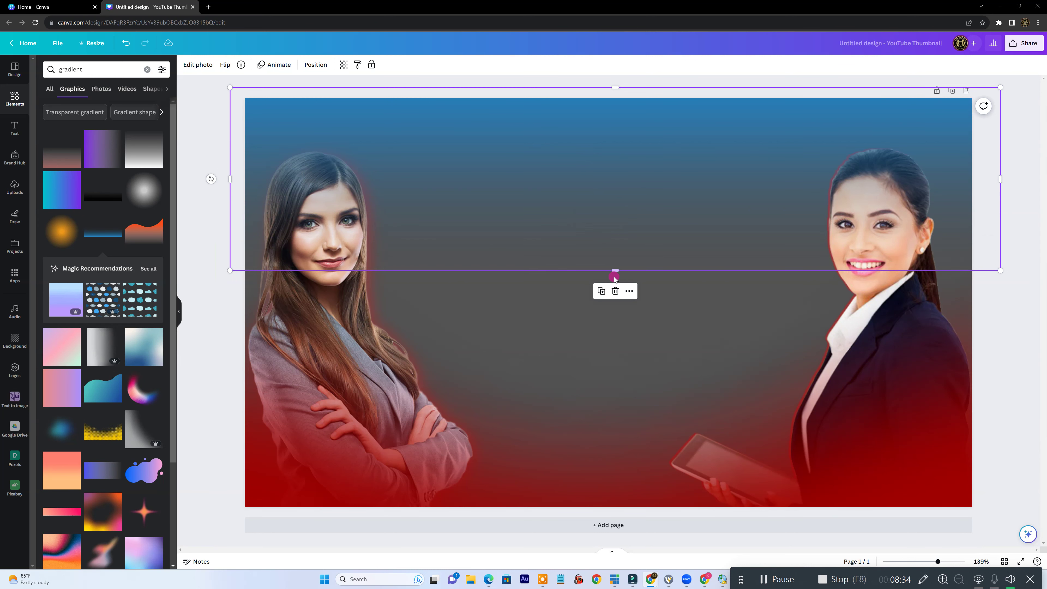
pyautogui.click(600, 291)
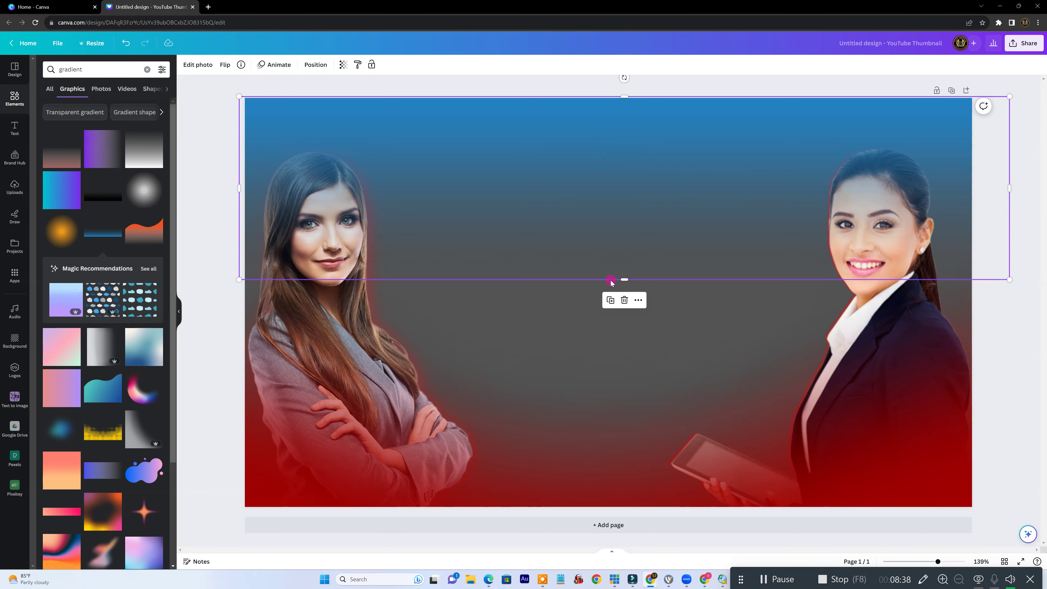
pyautogui.click(610, 300)
pyautogui.moveTo(608, 181); pyautogui.dragTo(605, 168)
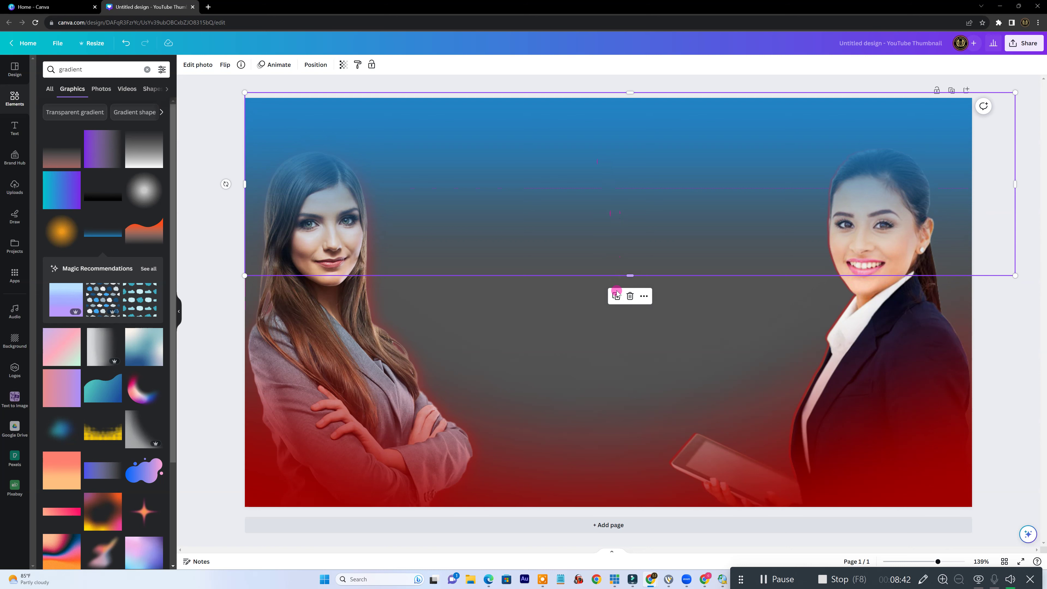
pyautogui.click(616, 295)
pyautogui.click(614, 276)
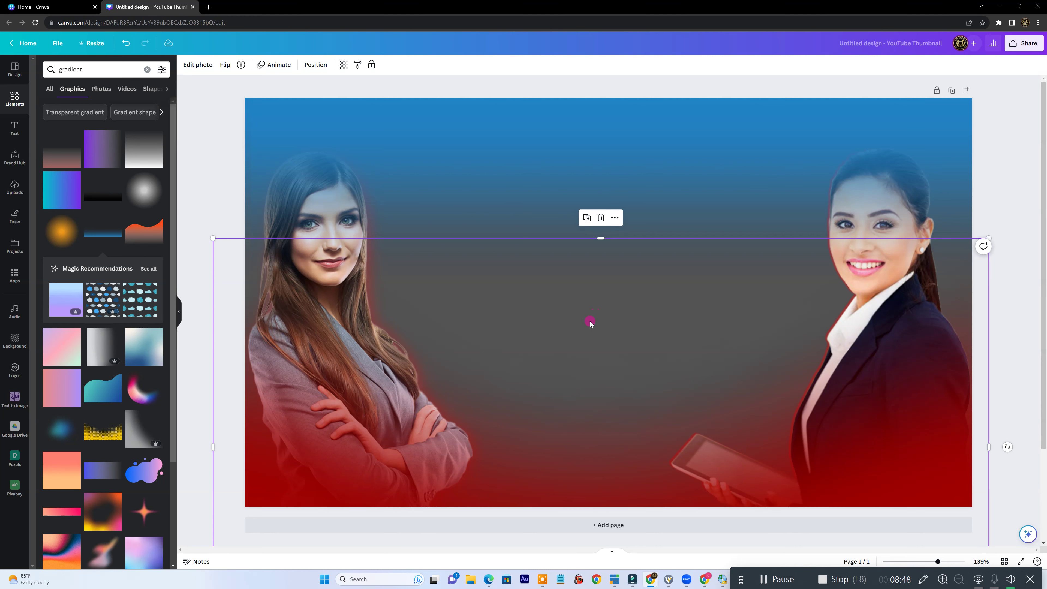
pyautogui.click(195, 167)
# Try the orange star graphic and the orange glow graphic on the canvas, then remove both
pyautogui.moveTo(614, 579)
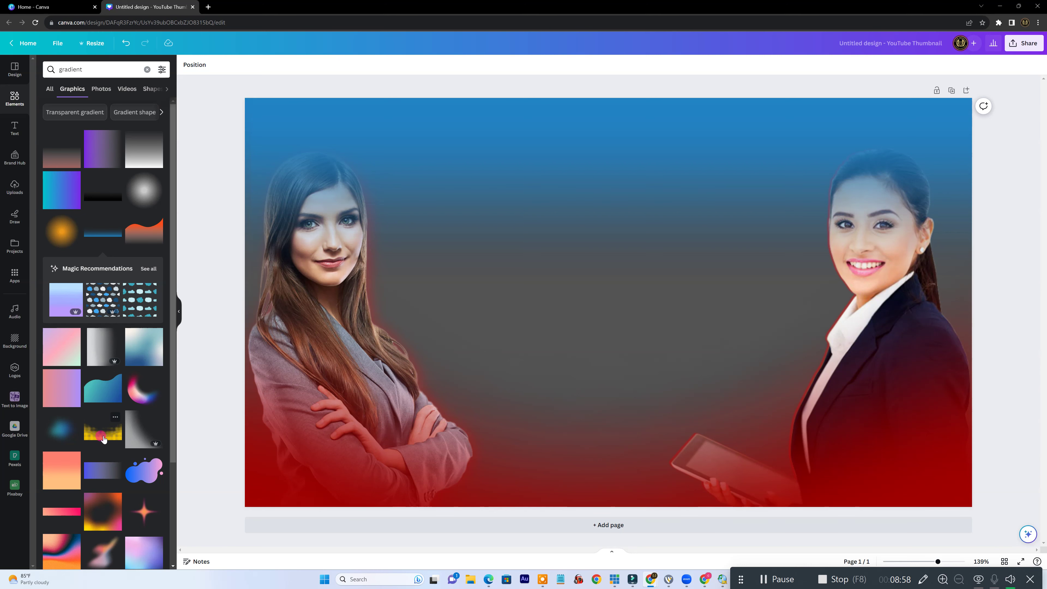
pyautogui.click(138, 518)
pyautogui.moveTo(640, 302); pyautogui.dragTo(544, 187)
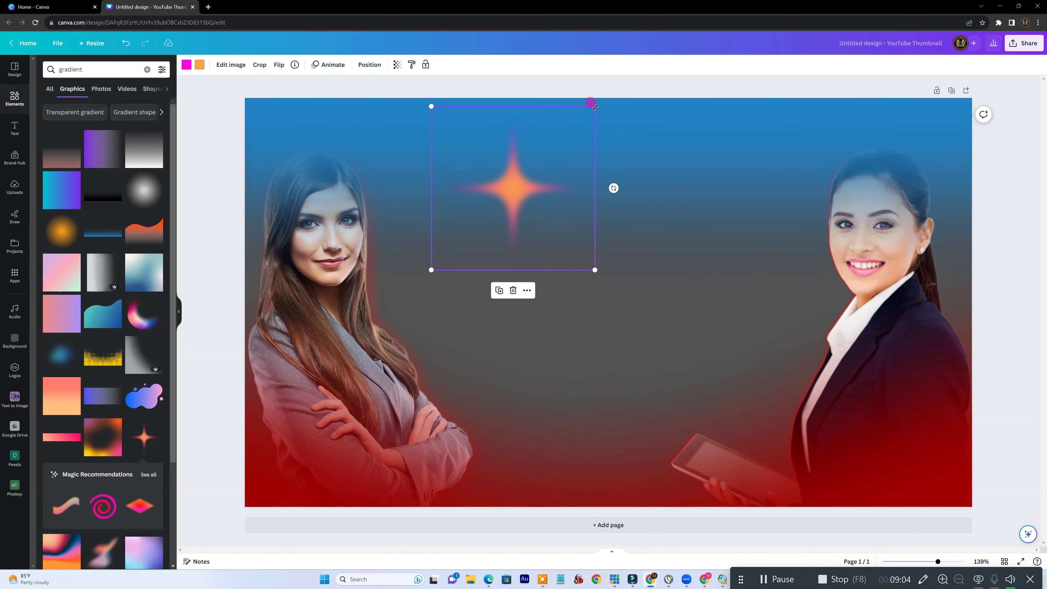
pyautogui.moveTo(589, 127); pyautogui.dragTo(295, 124)
pyautogui.press('Delete')
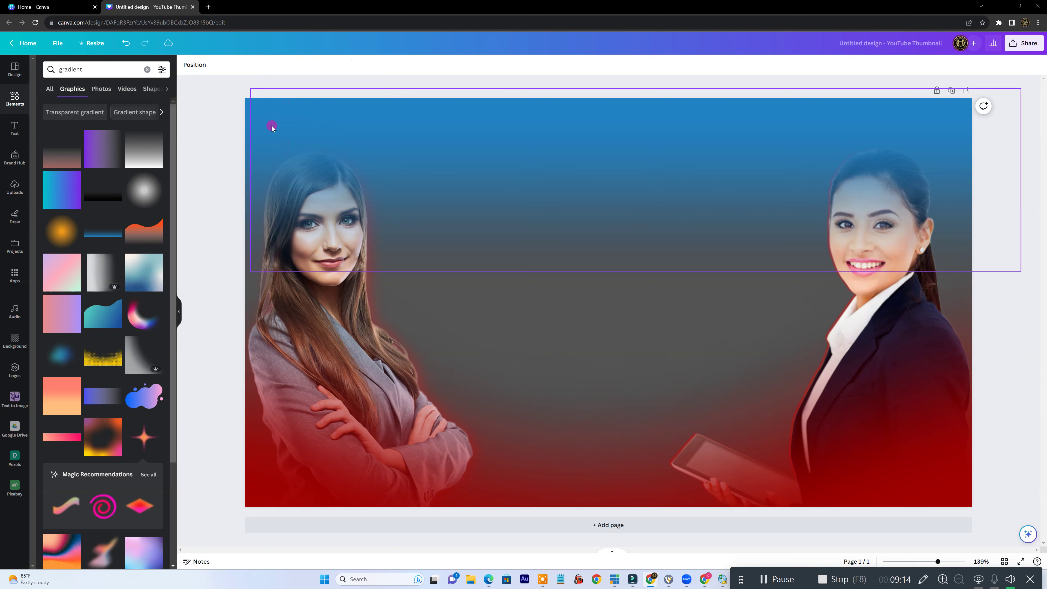
pyautogui.click(72, 231)
pyautogui.moveTo(594, 291)
pyautogui.mouseDown()
pyautogui.moveTo(579, 217)
pyautogui.moveTo(586, 140)
pyautogui.moveTo(612, 296)
pyautogui.mouseUp()
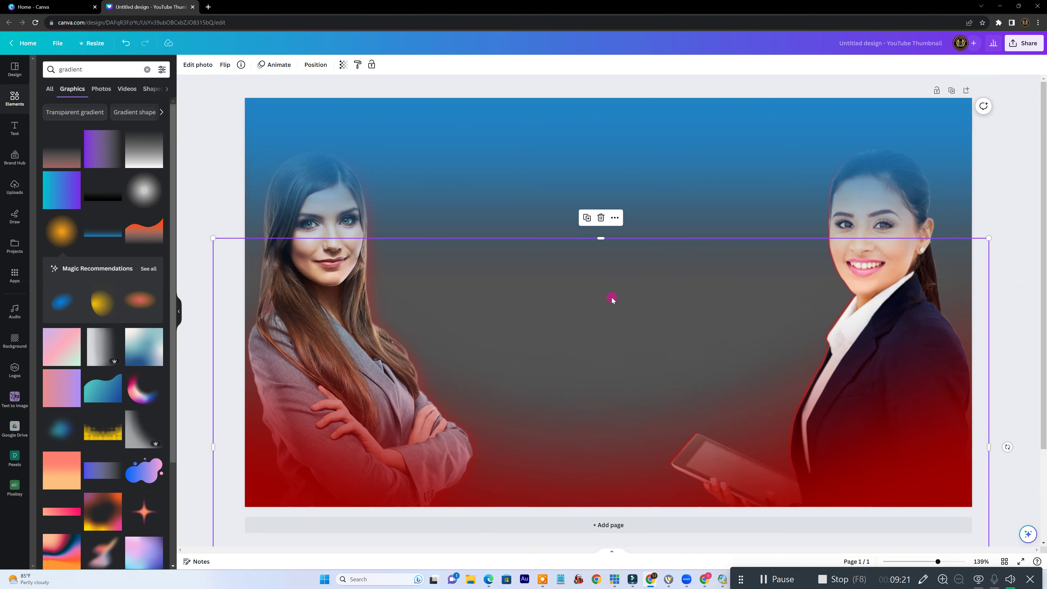
pyautogui.click(458, 136)
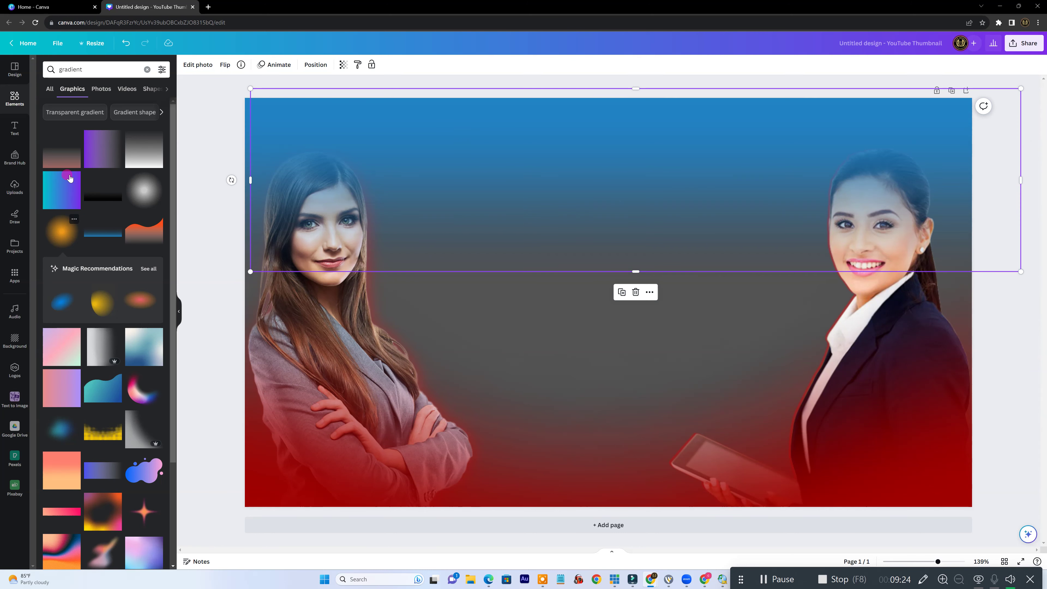
# Add the recently used yellow "HUGE SALE" font combination, ungroup it and delete the outlined "SALE" line
pyautogui.click(14, 125)
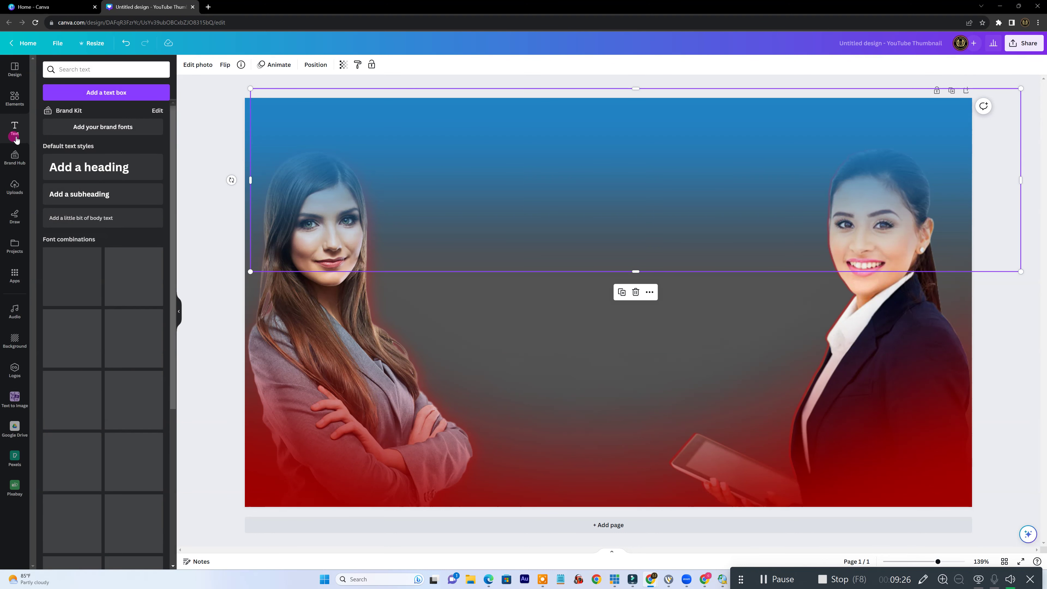
pyautogui.click(72, 275)
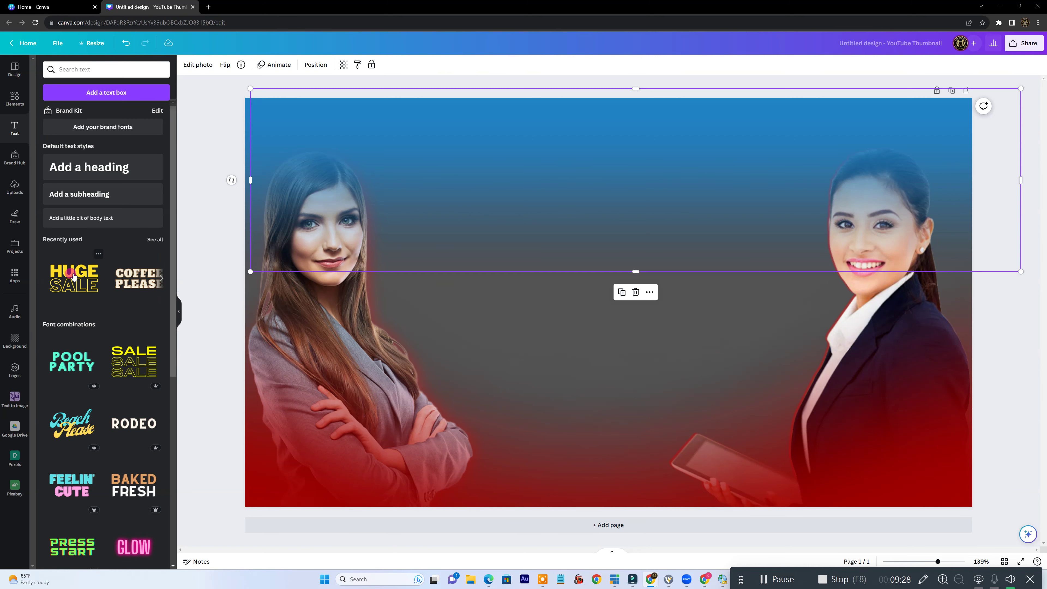
pyautogui.click(587, 119)
pyautogui.click(883, 146)
pyautogui.click(663, 311)
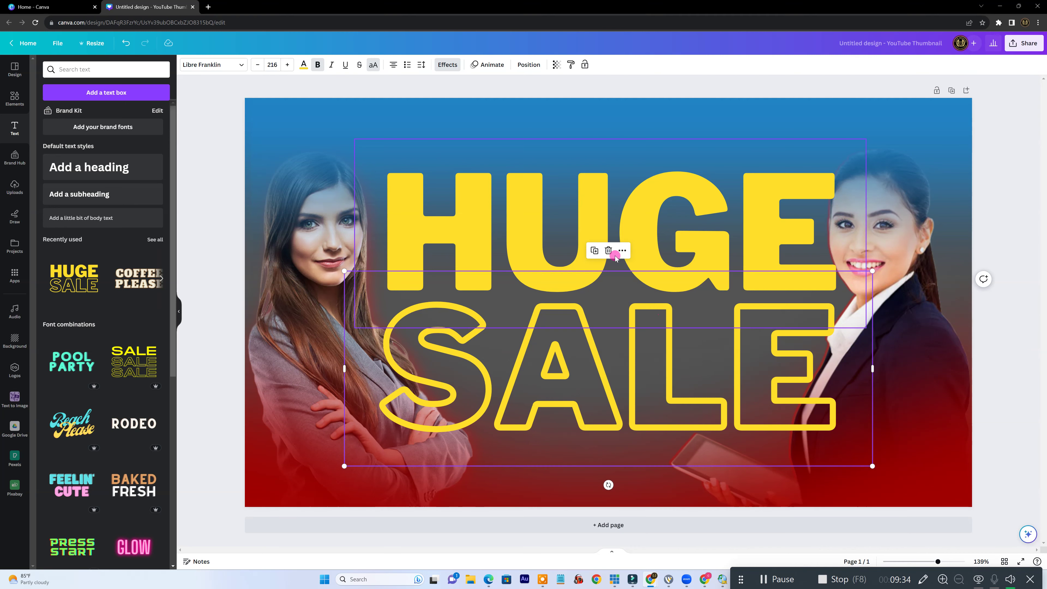
pyautogui.click(608, 251)
# Replace the "HUGE" text with "FREE"
pyautogui.click(650, 234)
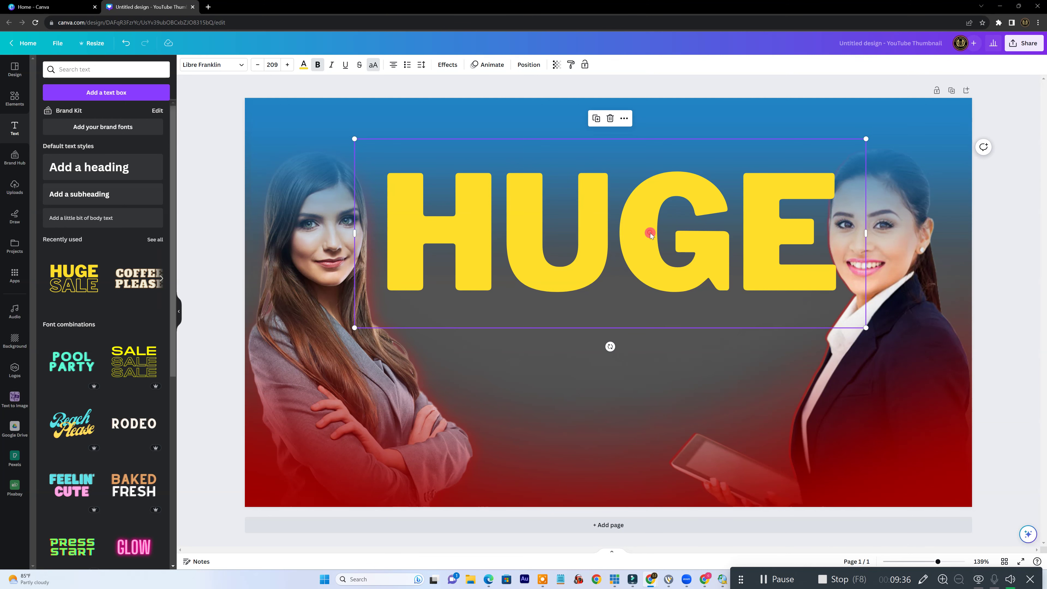
pyautogui.doubleClick(650, 234)
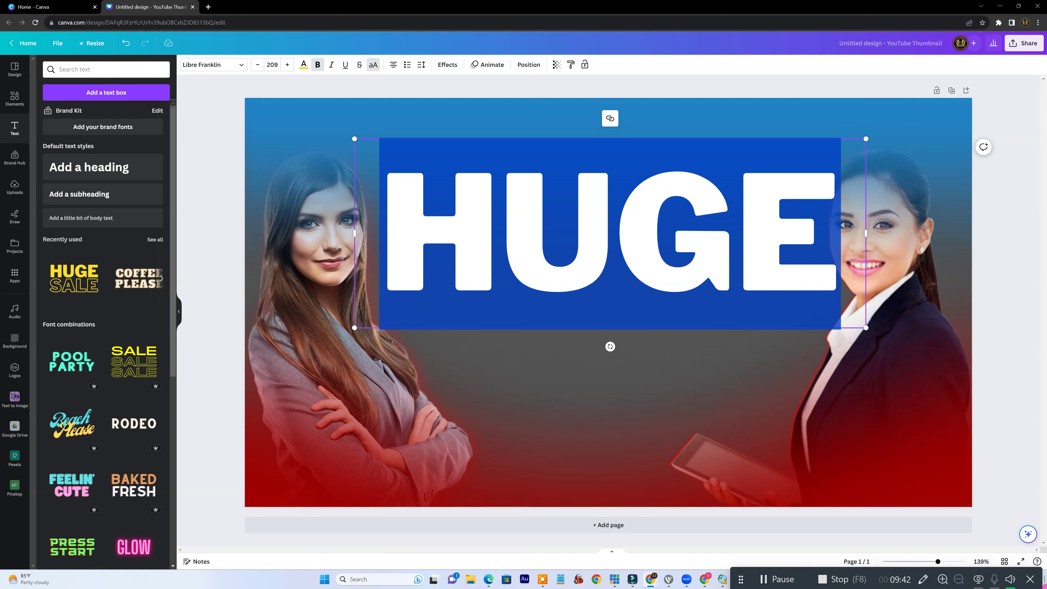
pyautogui.write('FREE')
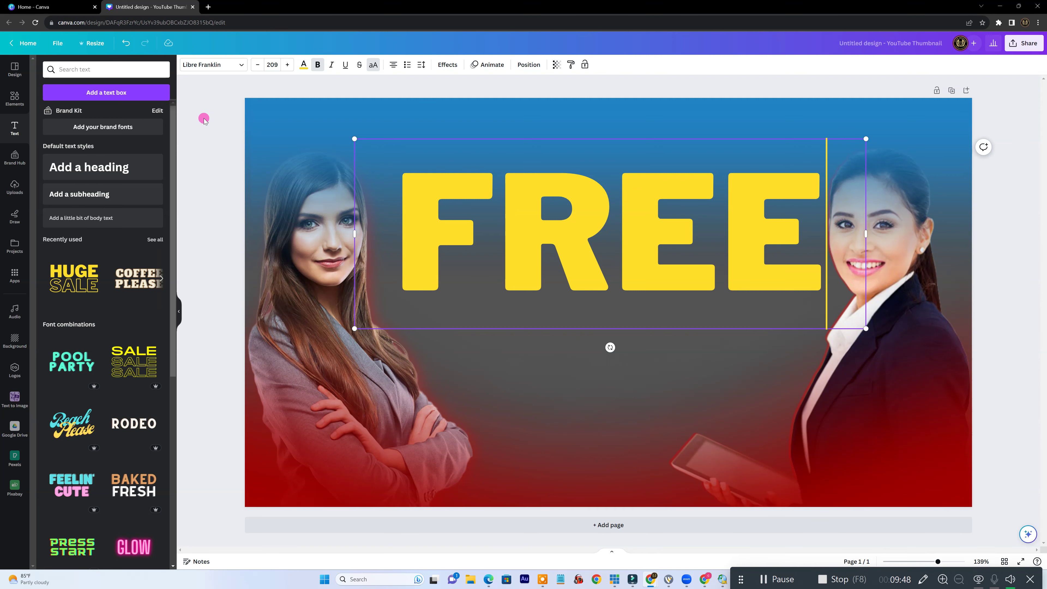
pyautogui.click(444, 109)
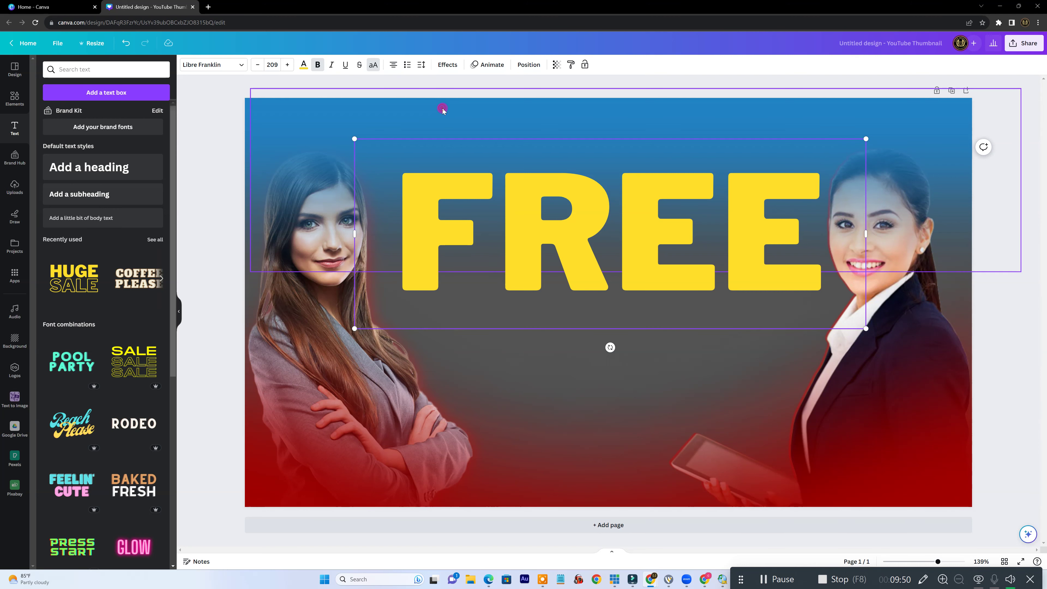
# Shrink the "FREE" text to font size 123 and centre it near the canvas top between the two women
pyautogui.click(537, 185)
pyautogui.moveTo(825, 167); pyautogui.dragTo(641, 253)
pyautogui.moveTo(674, 214); pyautogui.dragTo(712, 160)
pyautogui.moveTo(787, 112); pyautogui.dragTo(724, 135)
pyautogui.moveTo(685, 180); pyautogui.dragTo(697, 173)
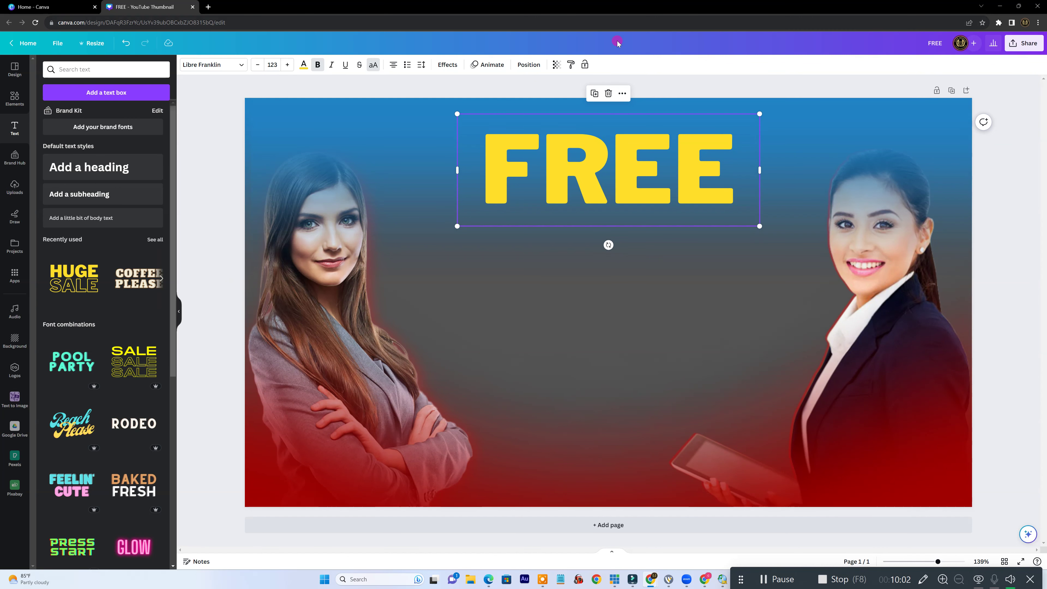
# Duplicate the yellow "FREE" text and give the copy a hollow effect in black
pyautogui.click(593, 93)
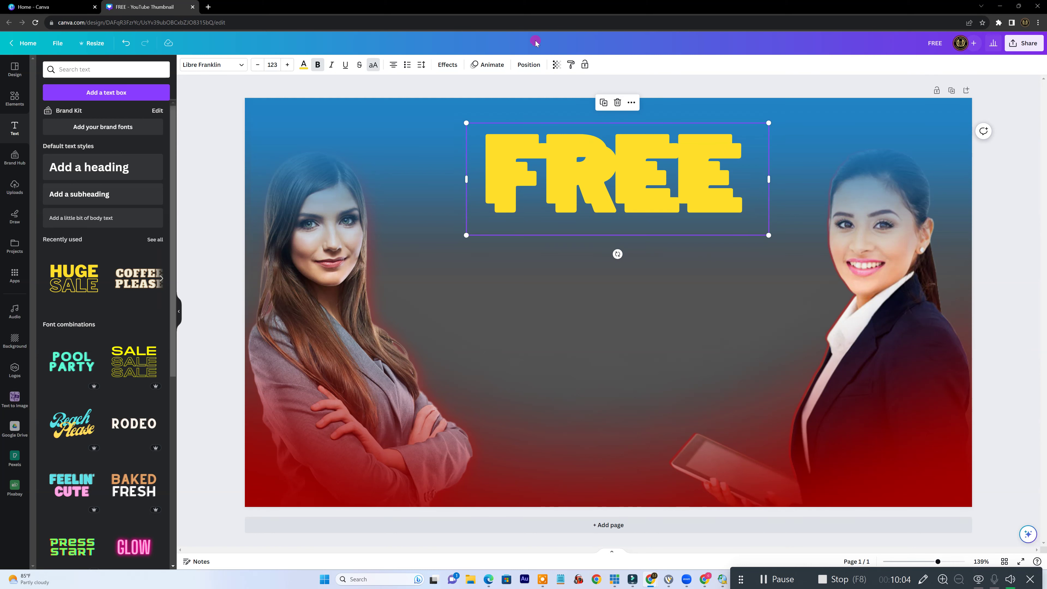
pyautogui.click(445, 66)
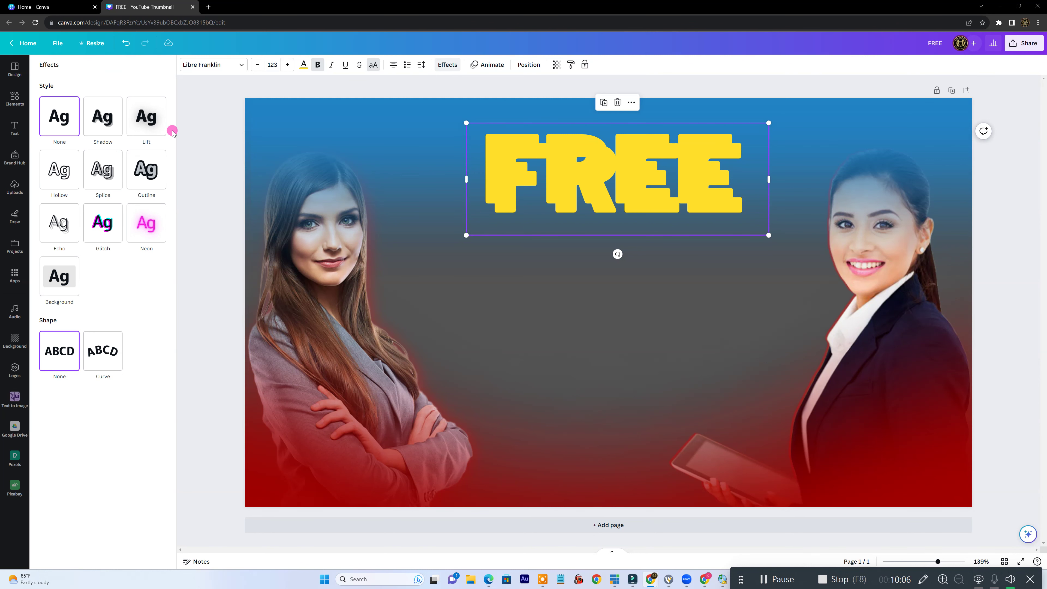
pyautogui.click(140, 167)
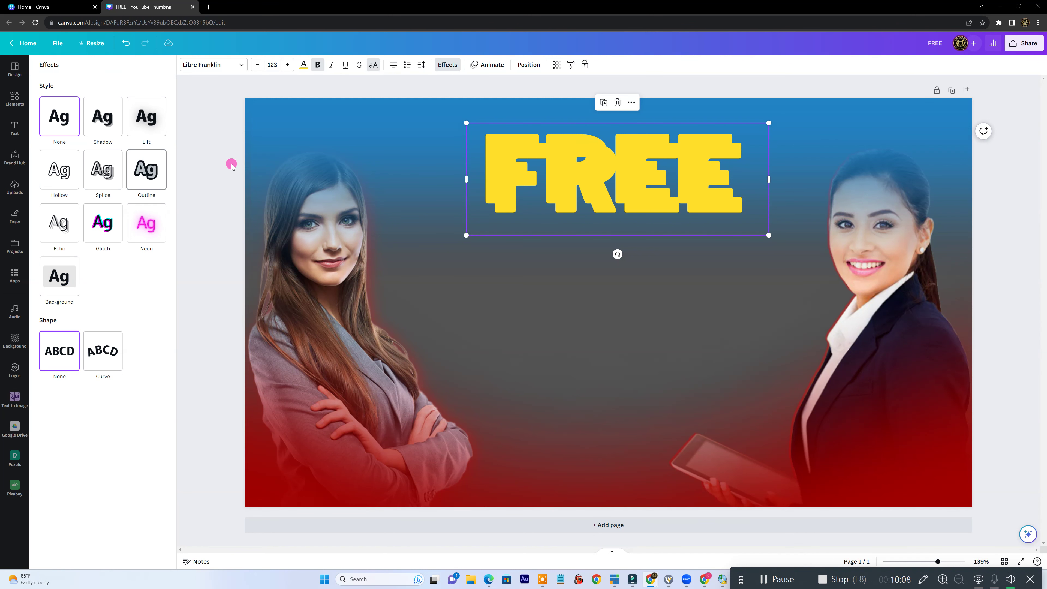
pyautogui.click(543, 167)
pyautogui.doubleClick(543, 166)
pyautogui.click(65, 172)
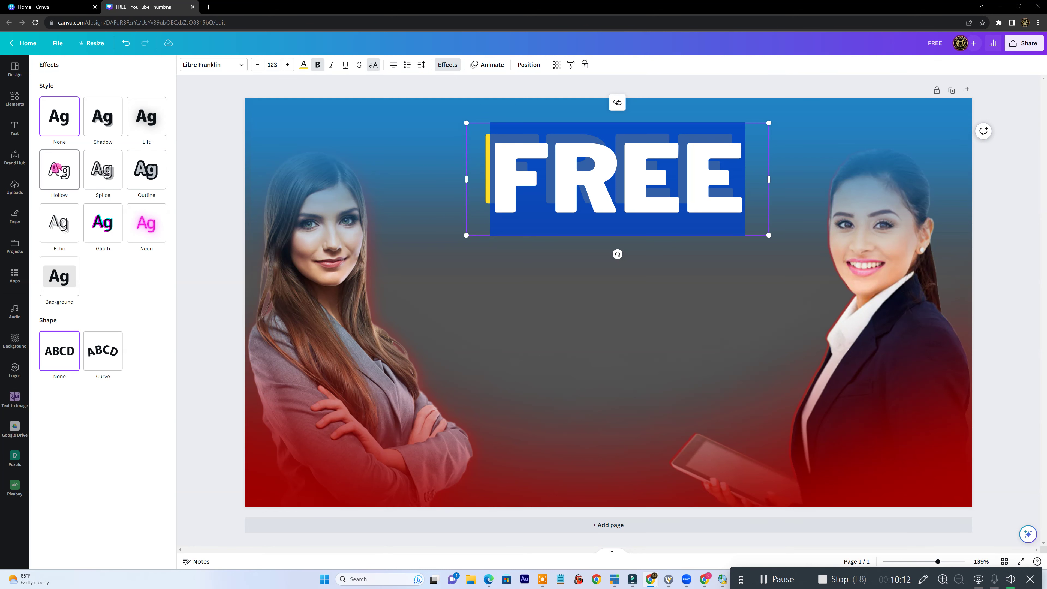
pyautogui.click(310, 66)
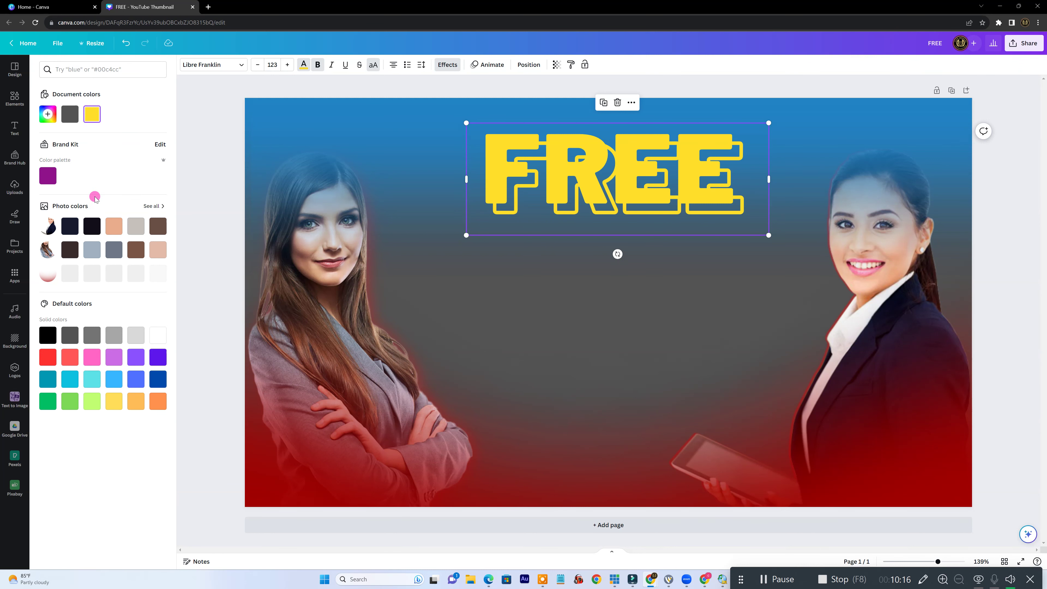
pyautogui.click(47, 335)
# Try the black hollow copy aligned over the yellow "FREE" text, then delete the copy
pyautogui.moveTo(633, 193); pyautogui.dragTo(632, 176)
pyautogui.moveTo(632, 181); pyautogui.dragTo(635, 184)
pyautogui.click(644, 189)
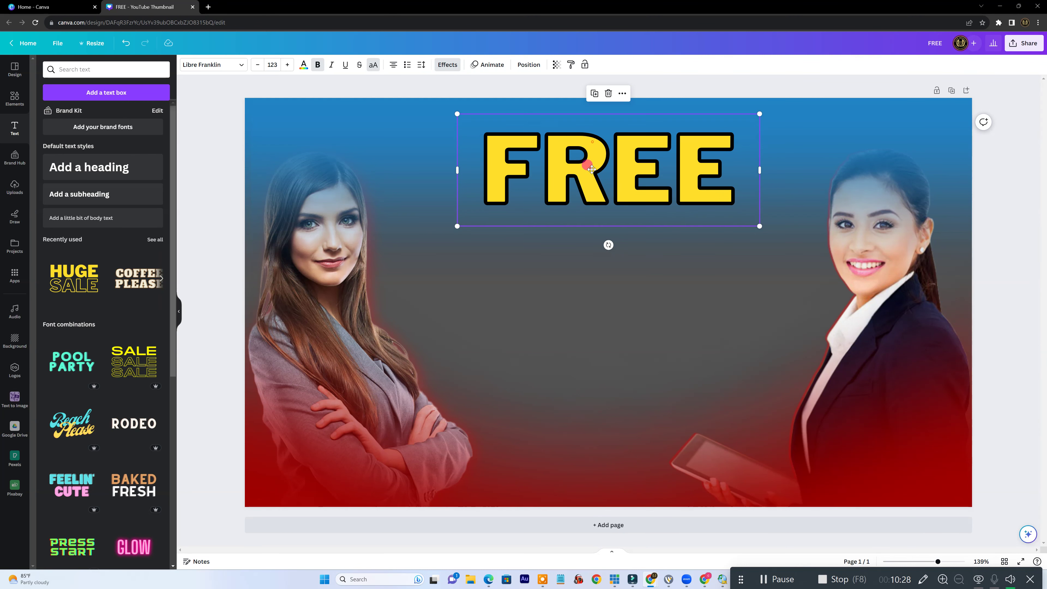
pyautogui.moveTo(592, 169); pyautogui.dragTo(590, 199)
pyautogui.click(606, 123)
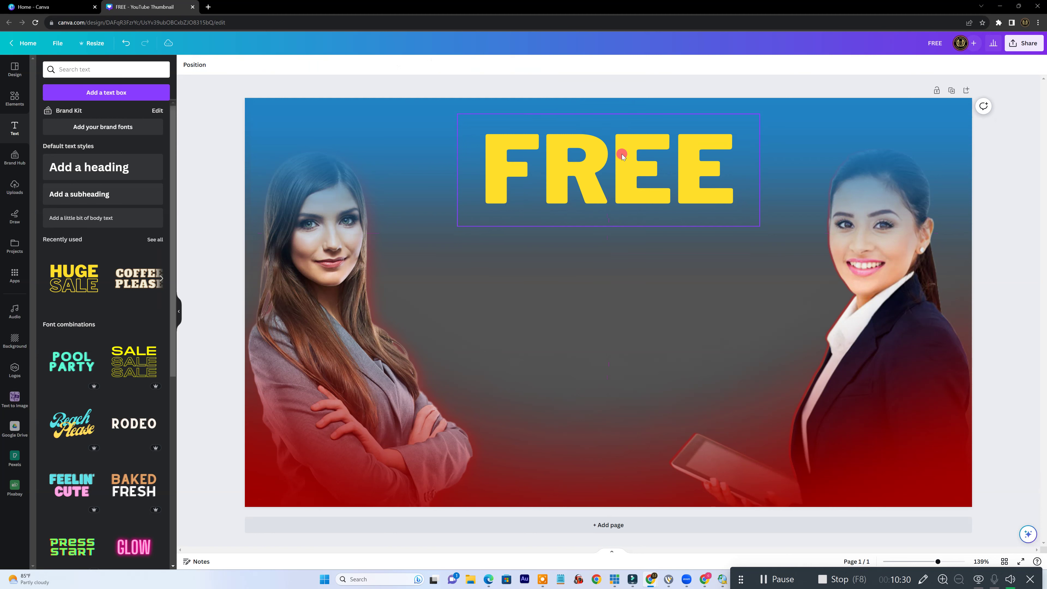
# Try the League Spartan, Impact, Intro Rust and Archivo Black fonts on the yellow "FREE" text
pyautogui.click(623, 155)
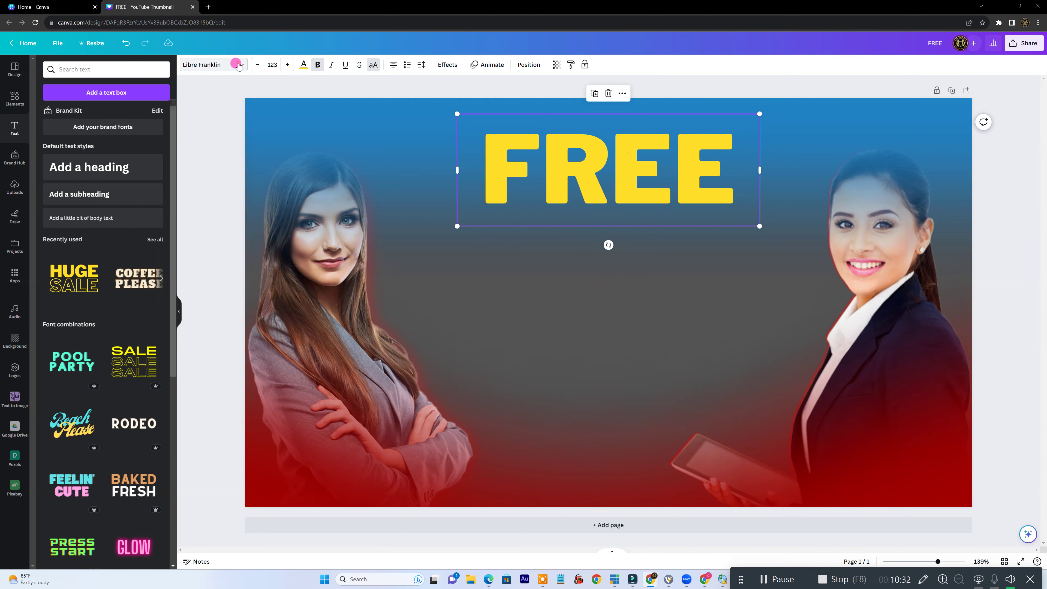
pyautogui.click(238, 65)
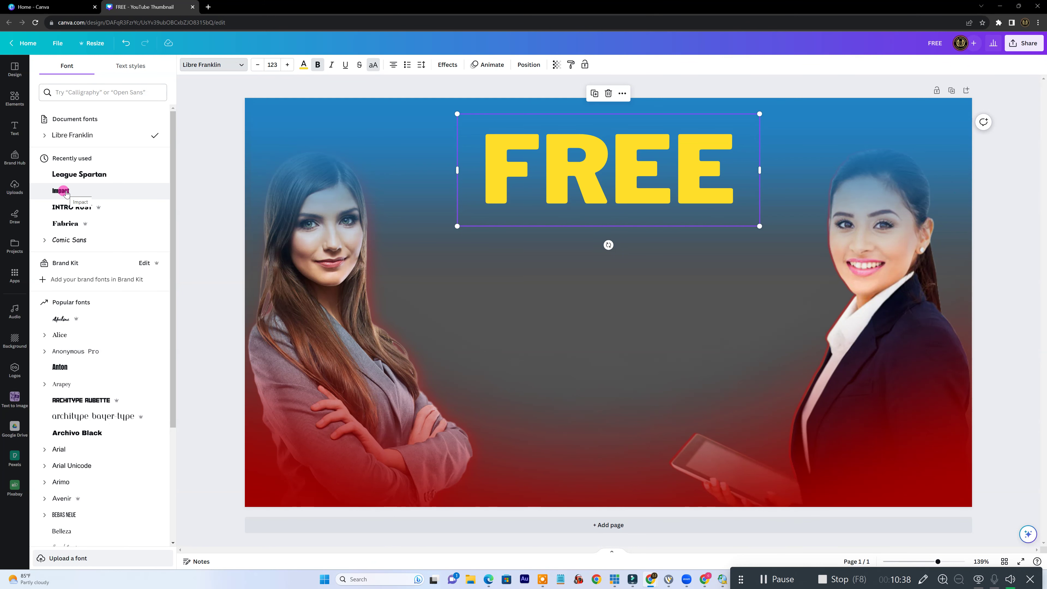
pyautogui.click(68, 176)
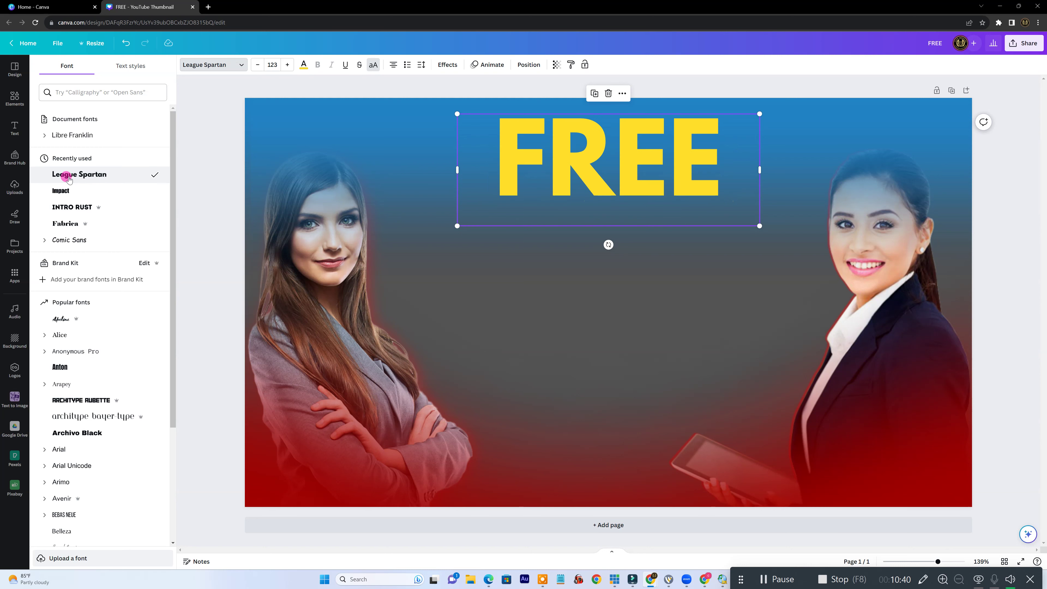
pyautogui.click(62, 191)
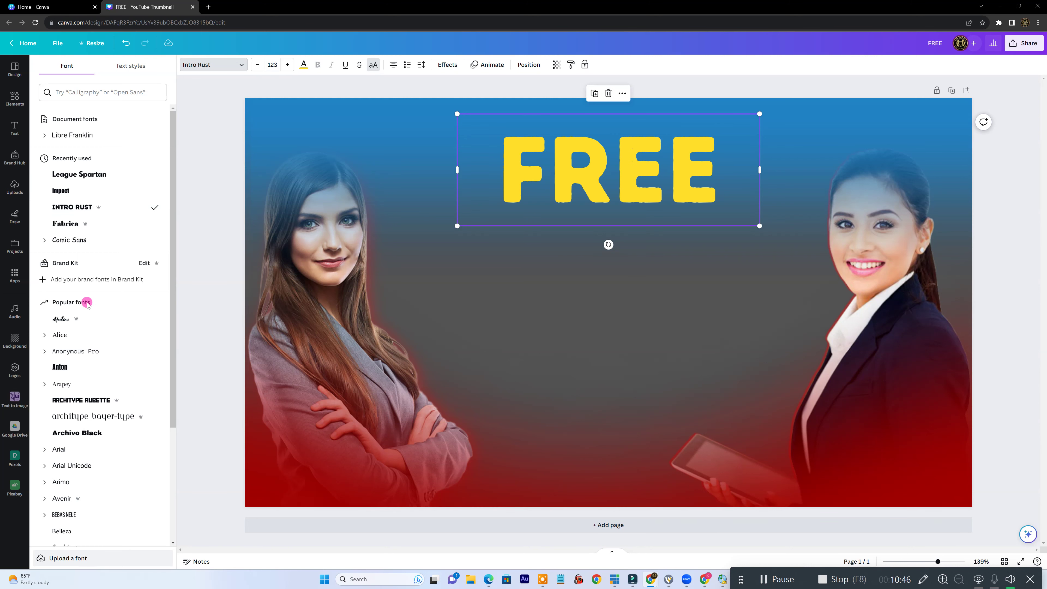
pyautogui.scroll(-2, 77, 354)
pyautogui.click(77, 351)
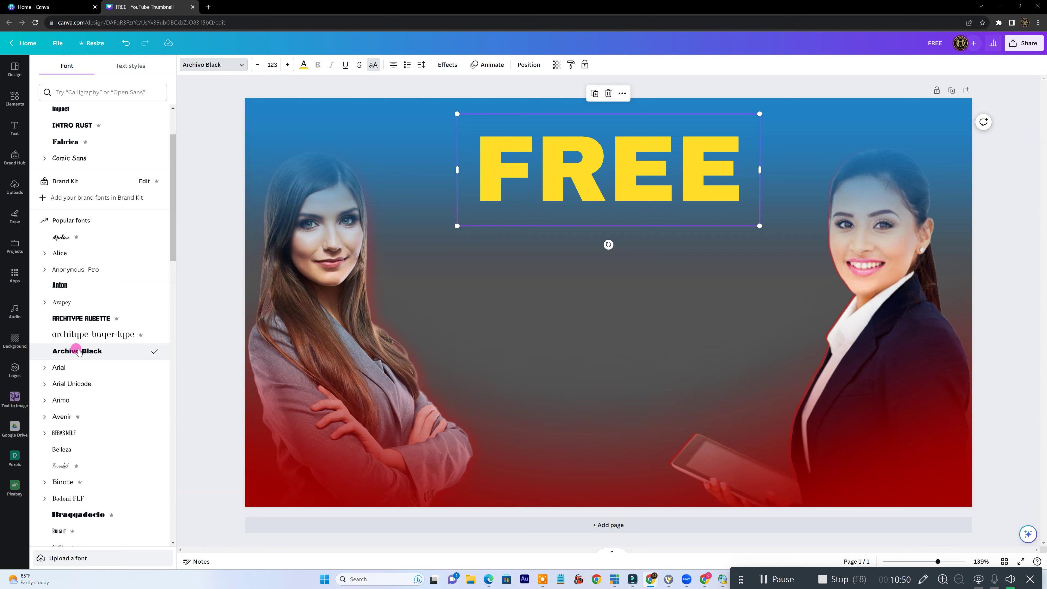
# Try the Arial, Arial Unicode, Arimo, Bebas Neue and Belleza fonts on the "FREE" text
pyautogui.scroll(-2, 78, 350)
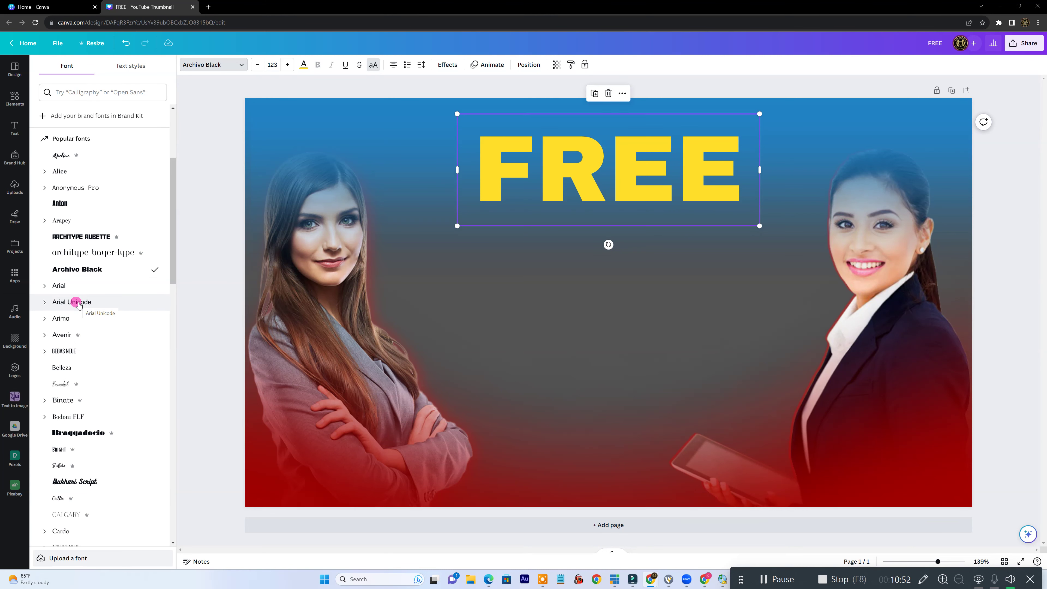
pyautogui.click(70, 289)
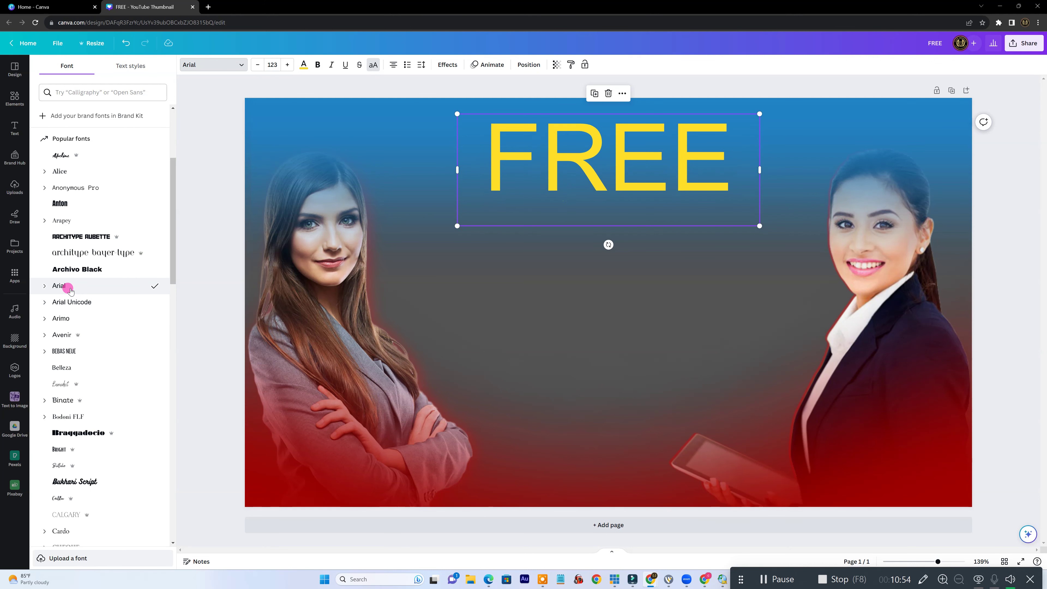
pyautogui.click(78, 303)
pyautogui.click(63, 318)
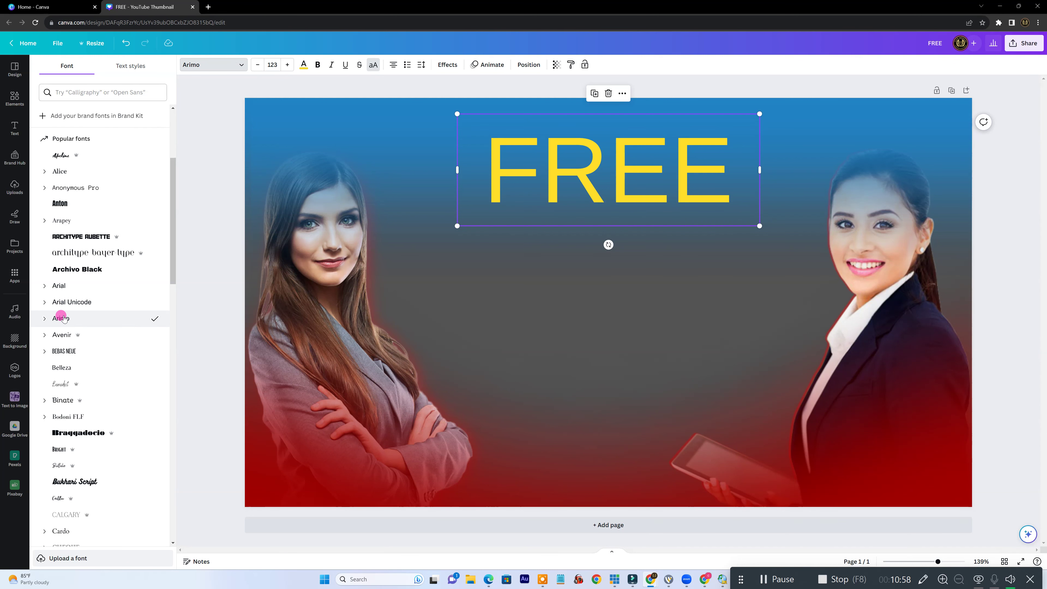
pyautogui.click(65, 351)
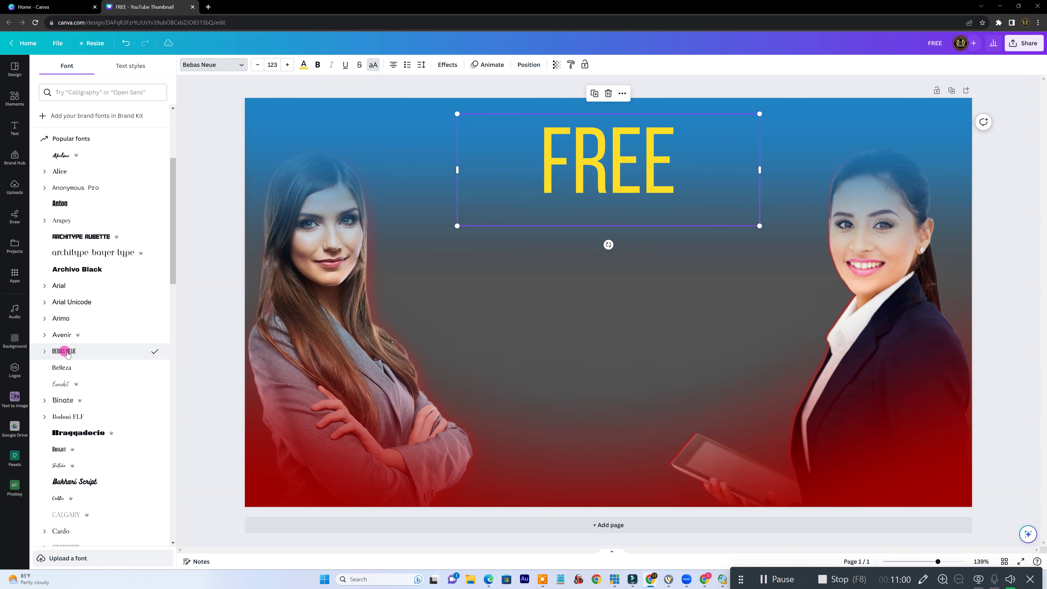
pyautogui.click(61, 368)
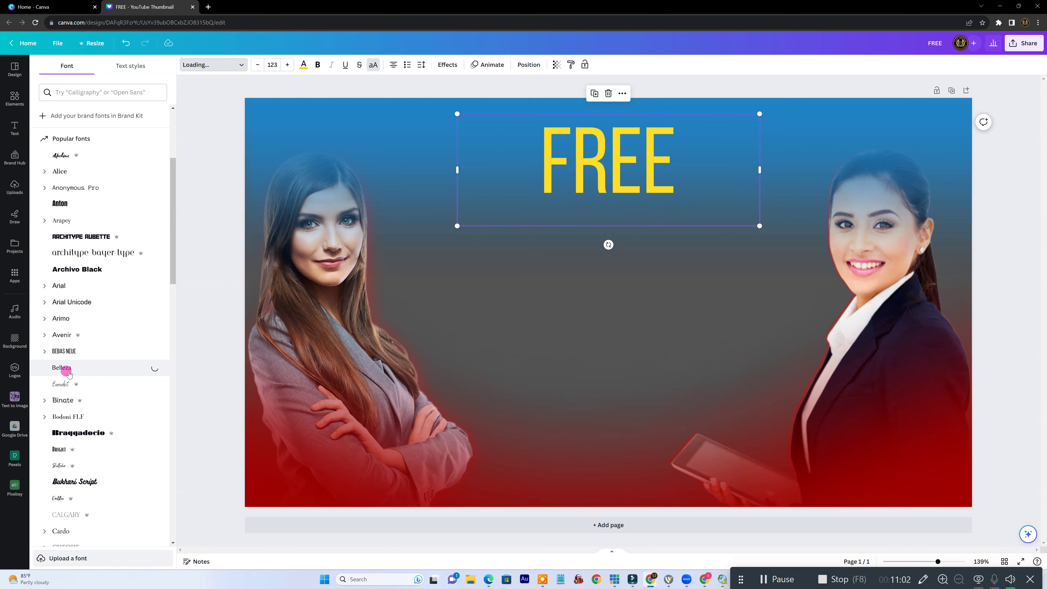
# Try the Binate, Bright, Braggadocio, Bukhari Script and Comic Sans fonts on the "FREE" text
pyautogui.click(66, 400)
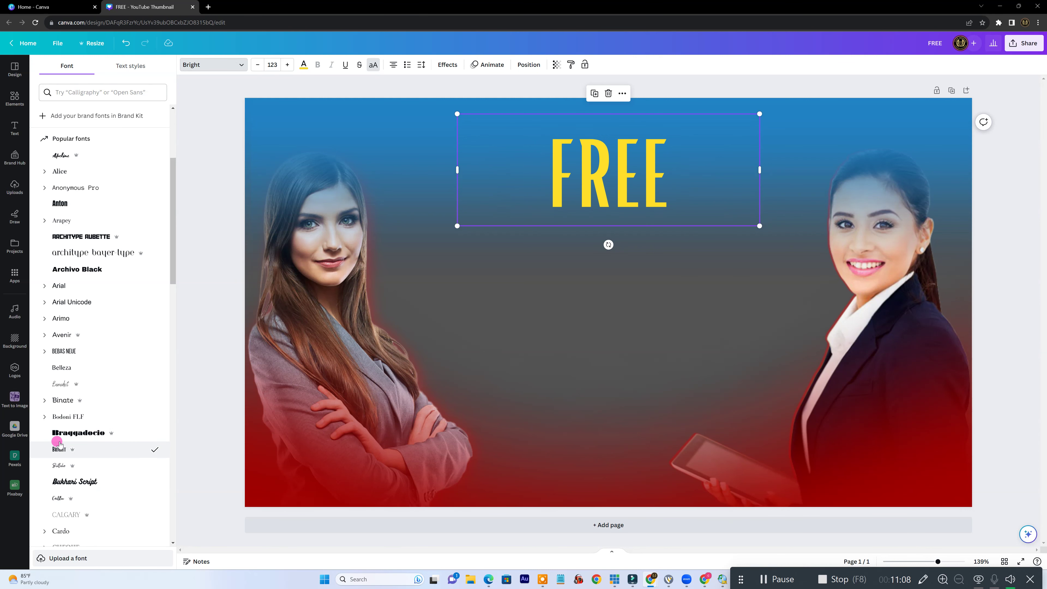
pyautogui.click(74, 433)
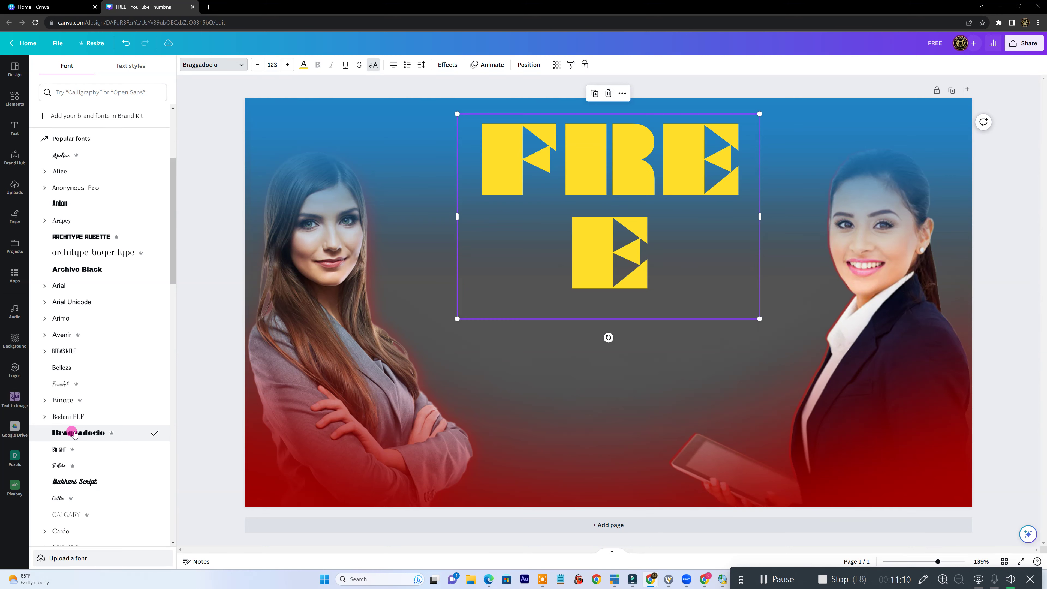
pyautogui.click(80, 483)
pyautogui.scroll(-2, 82, 462)
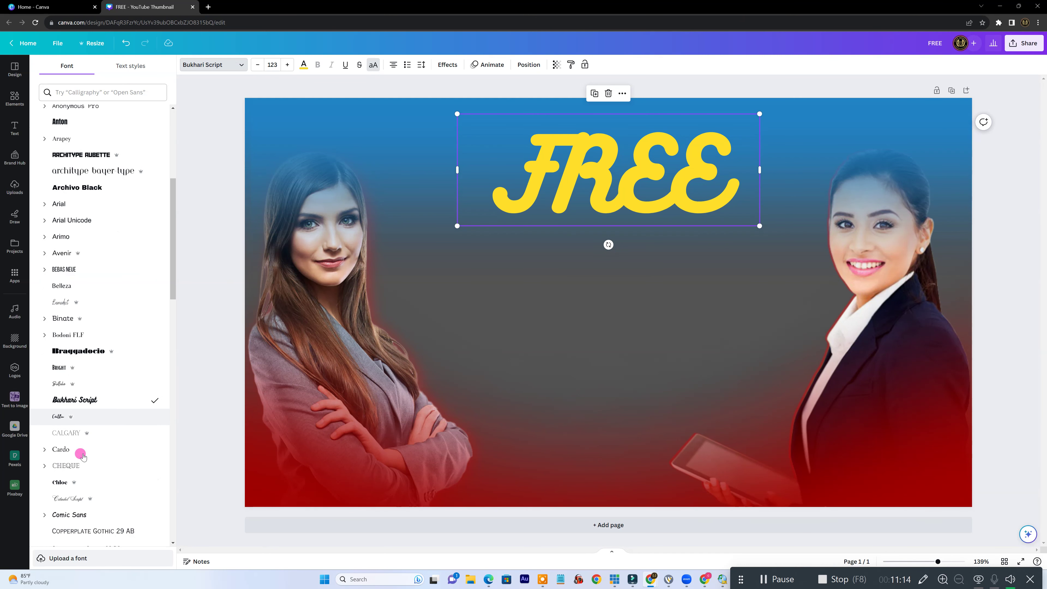
pyautogui.scroll(-3, 71, 449)
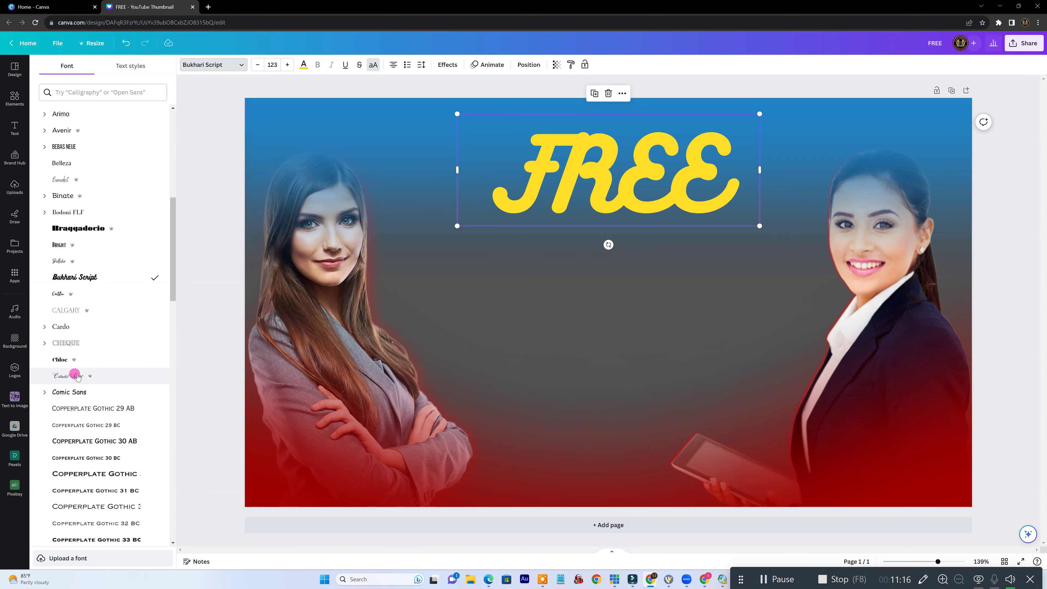
pyautogui.click(78, 393)
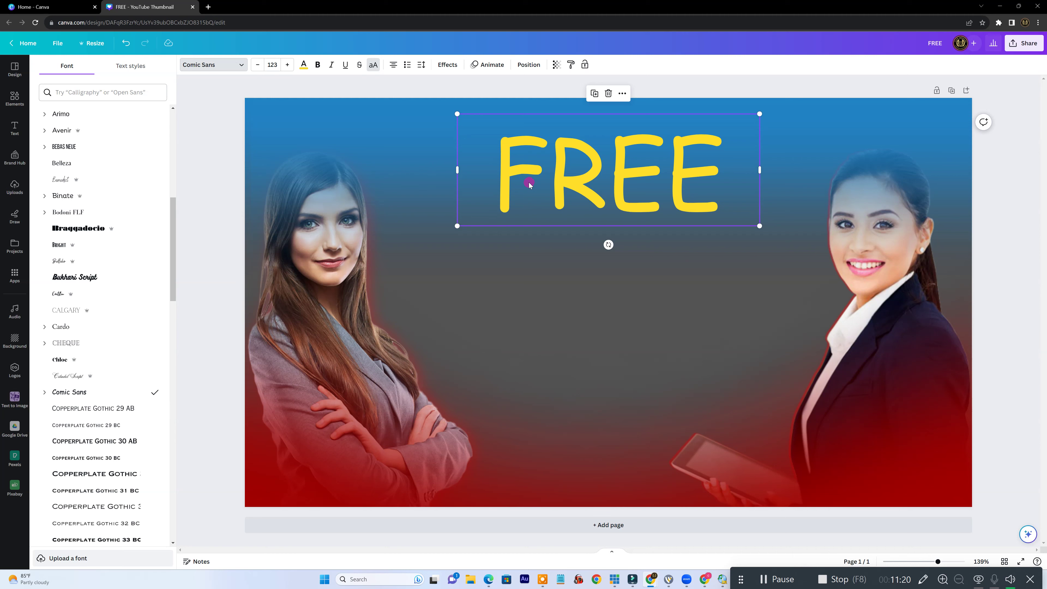
# Try further popular fonts on the "FREE" text, including Futura Black, Fabrica, Knockout Sumo and London
pyautogui.scroll(-4, 82, 429)
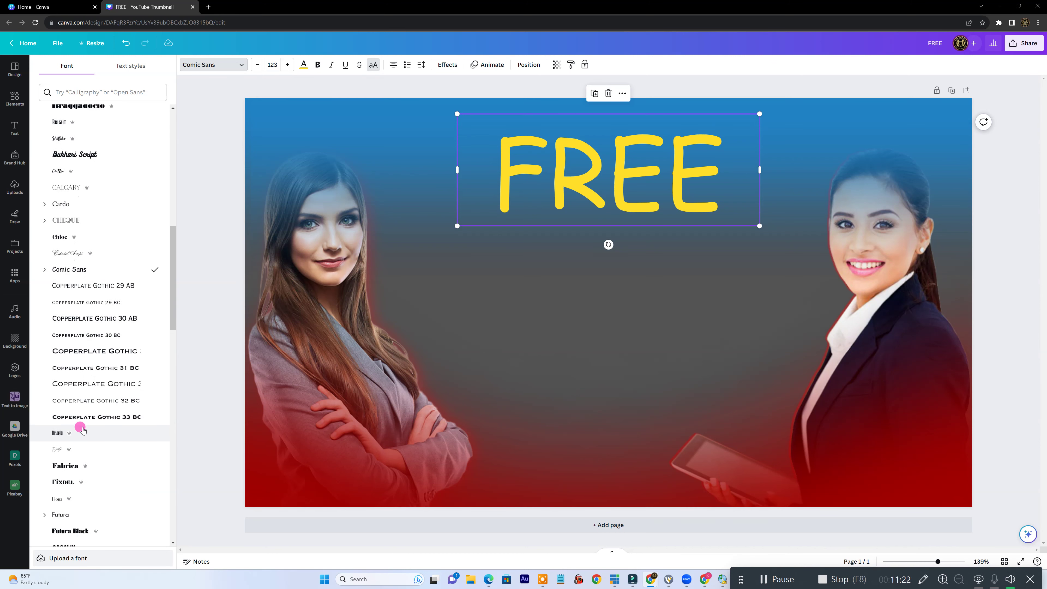
pyautogui.scroll(-1, 81, 431)
pyautogui.click(67, 466)
pyautogui.click(67, 449)
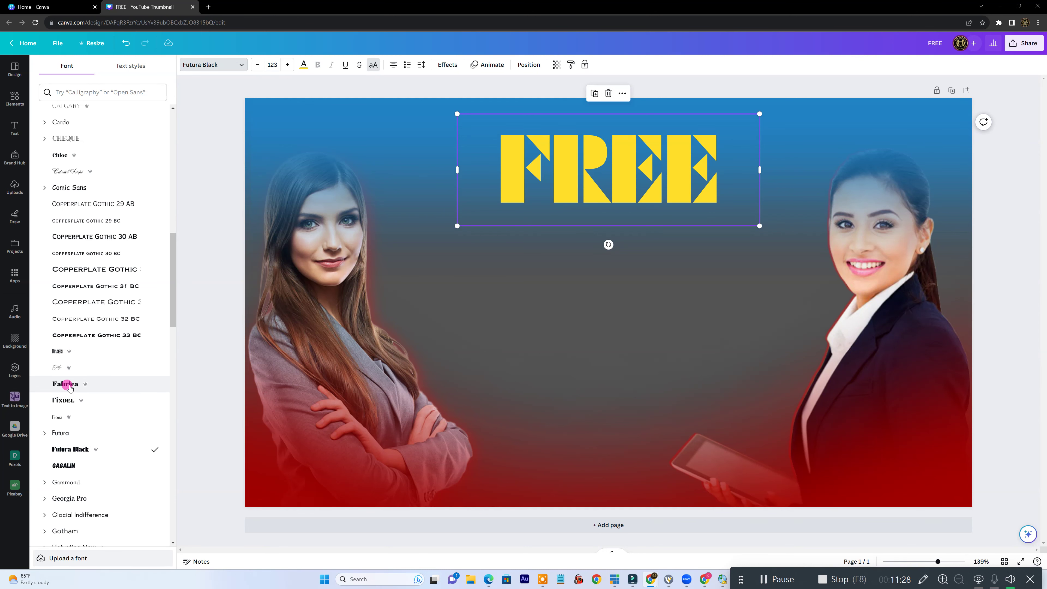
pyautogui.click(67, 384)
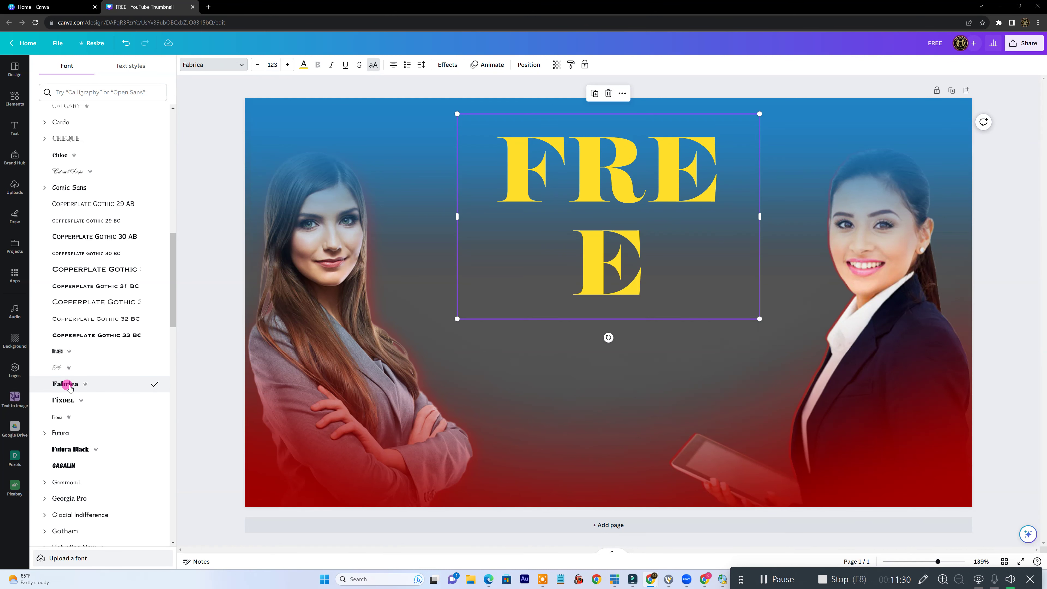
pyautogui.scroll(-3, 72, 396)
pyautogui.scroll(-4, 74, 465)
pyautogui.click(62, 440)
pyautogui.scroll(-2, 66, 439)
pyautogui.click(68, 426)
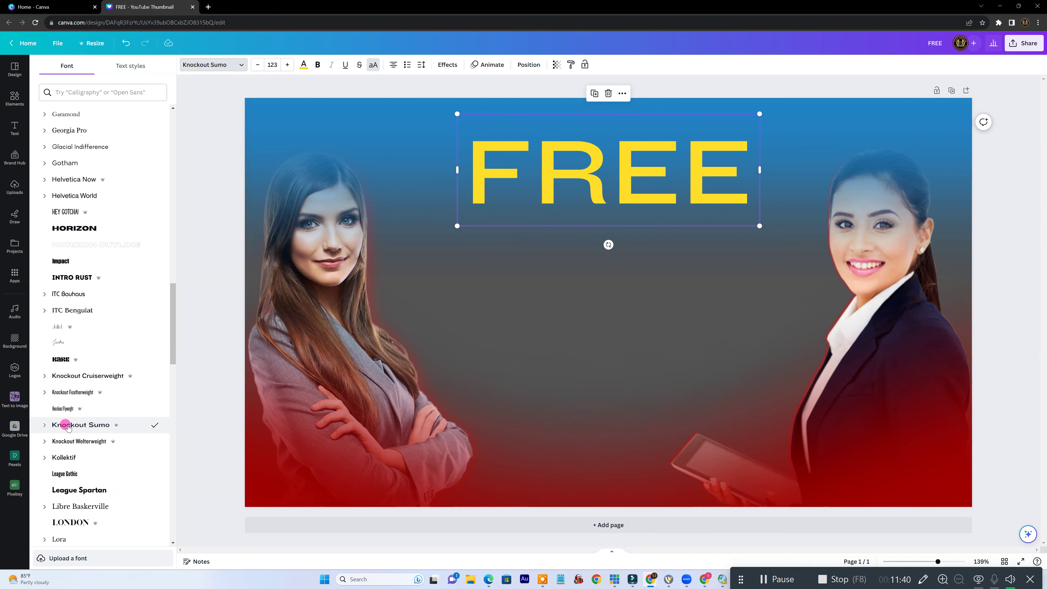
pyautogui.scroll(-2, 70, 443)
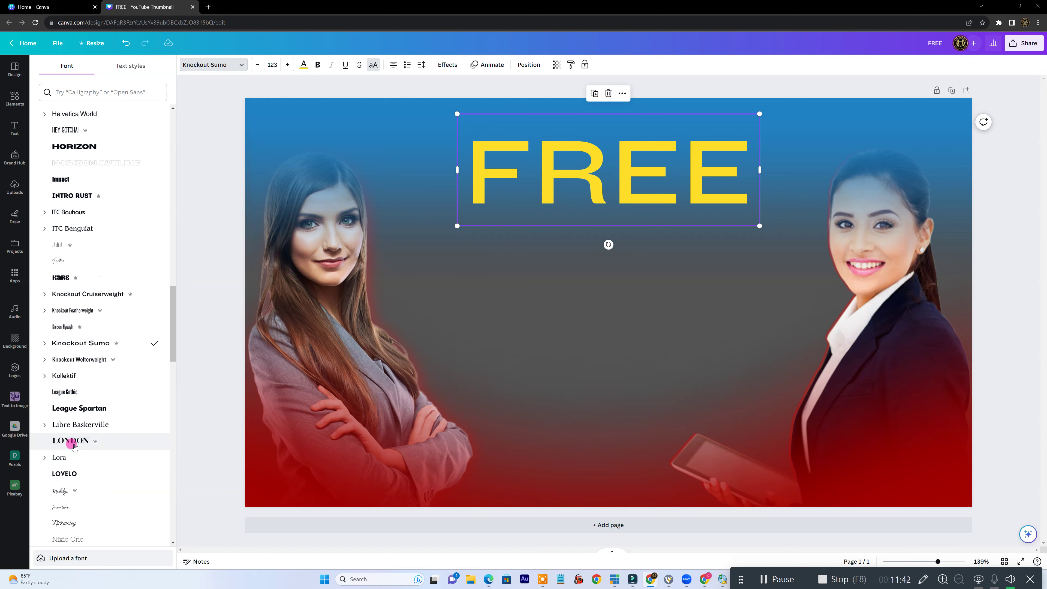
pyautogui.click(73, 441)
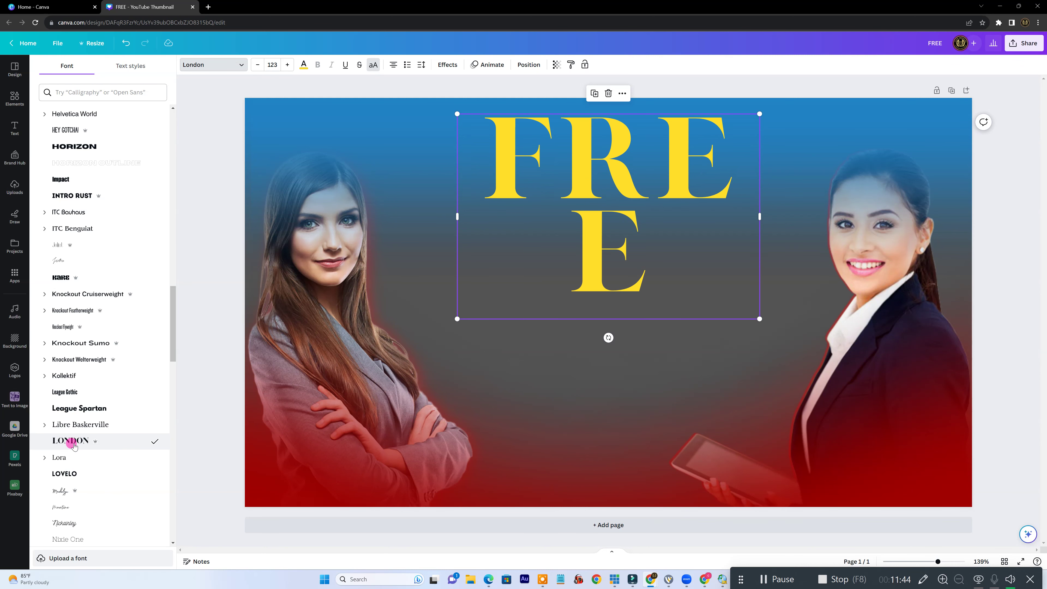
# Set the "FREE" text in white Lovelo and move it slightly lower on the canvas
pyautogui.click(74, 473)
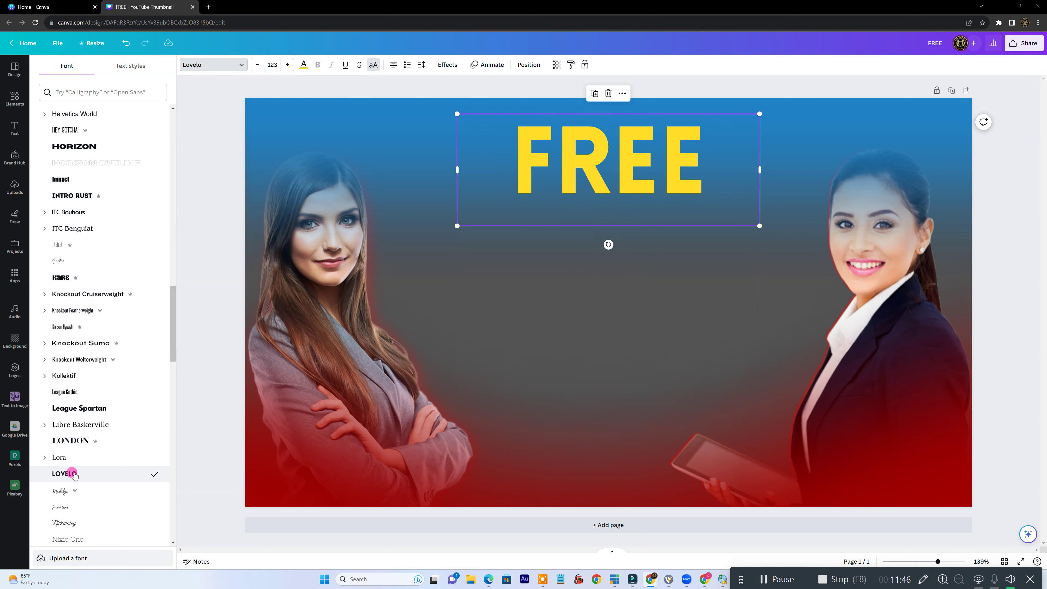
pyautogui.moveTo(628, 135); pyautogui.dragTo(627, 159)
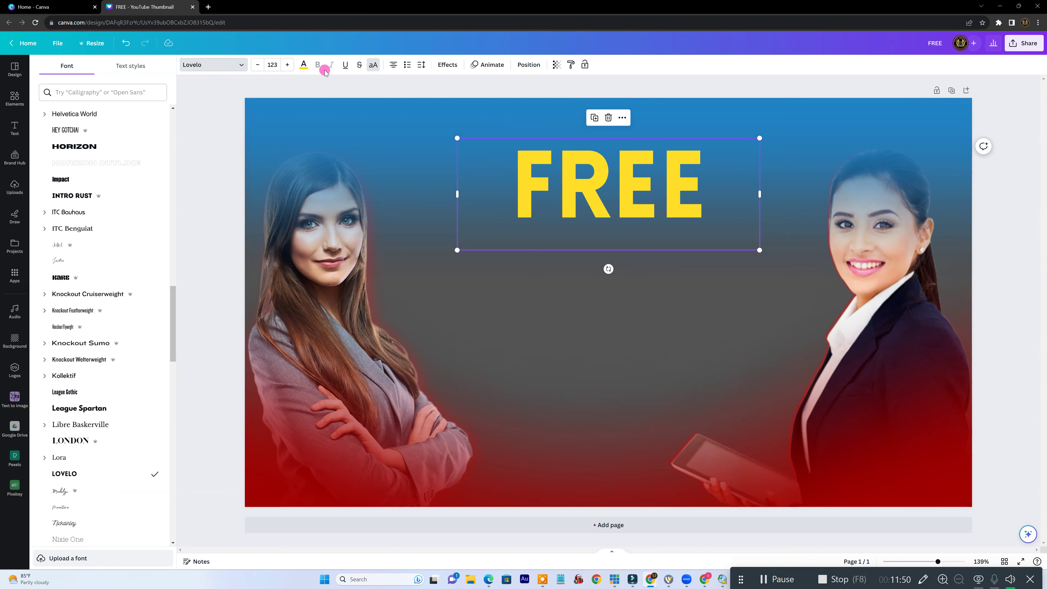
pyautogui.click(304, 64)
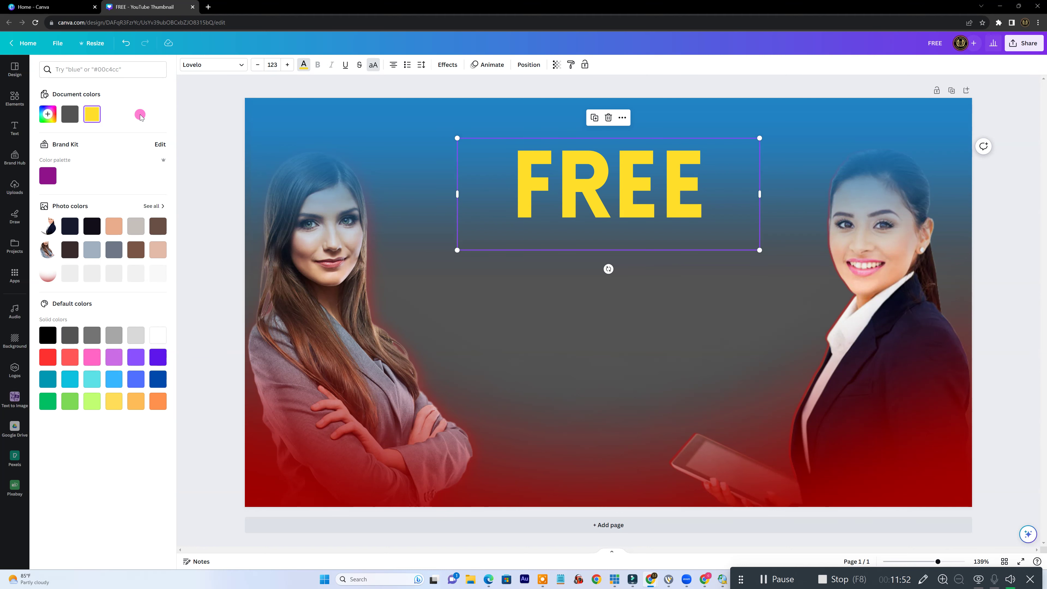
pyautogui.click(161, 337)
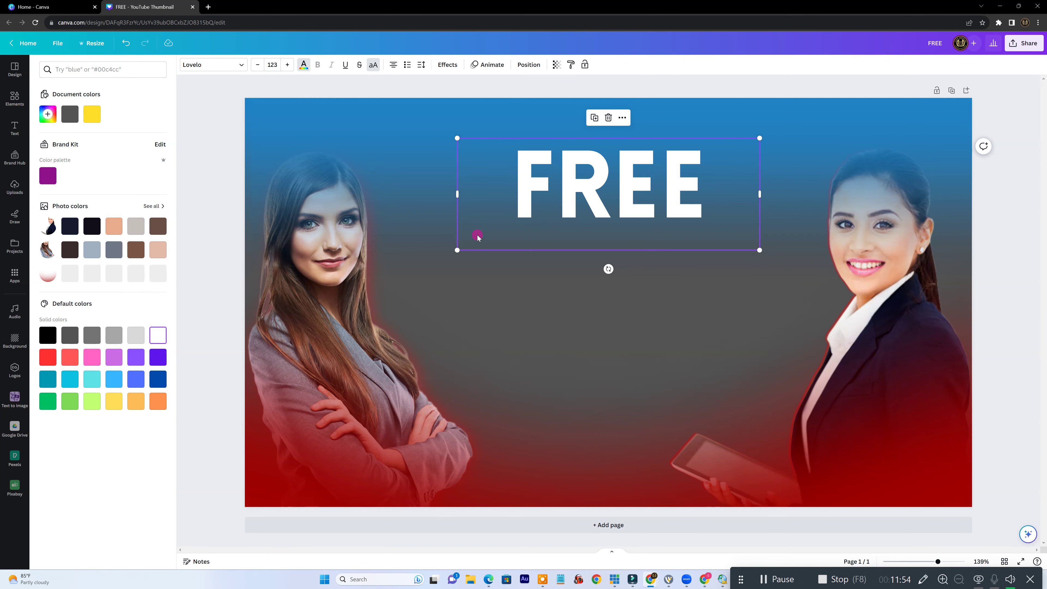
# Duplicate the white "FREE" text and apply the Hollow effect to the copy
pyautogui.click(595, 118)
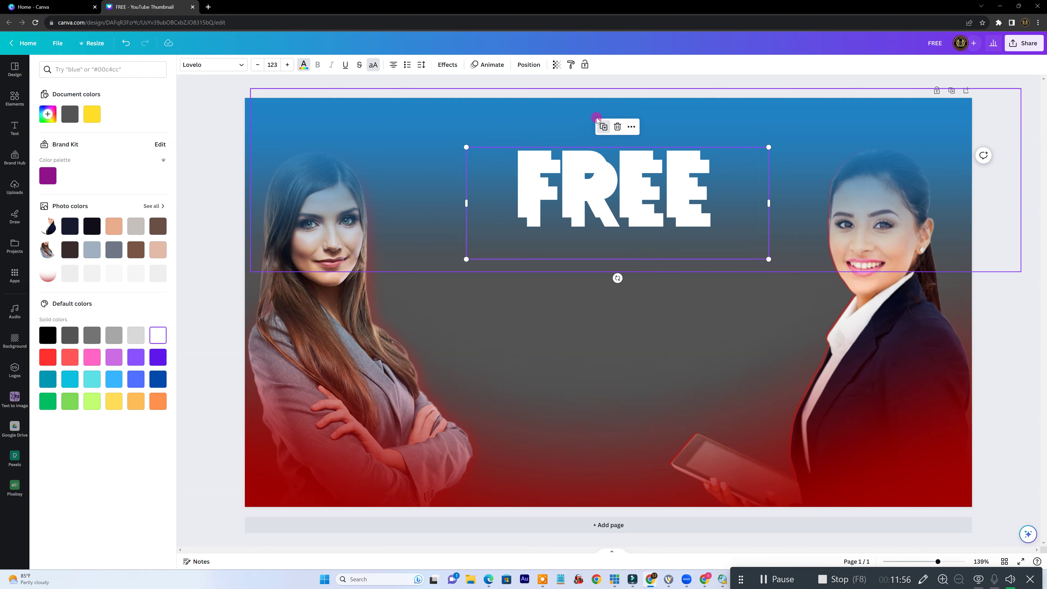
pyautogui.click(358, 71)
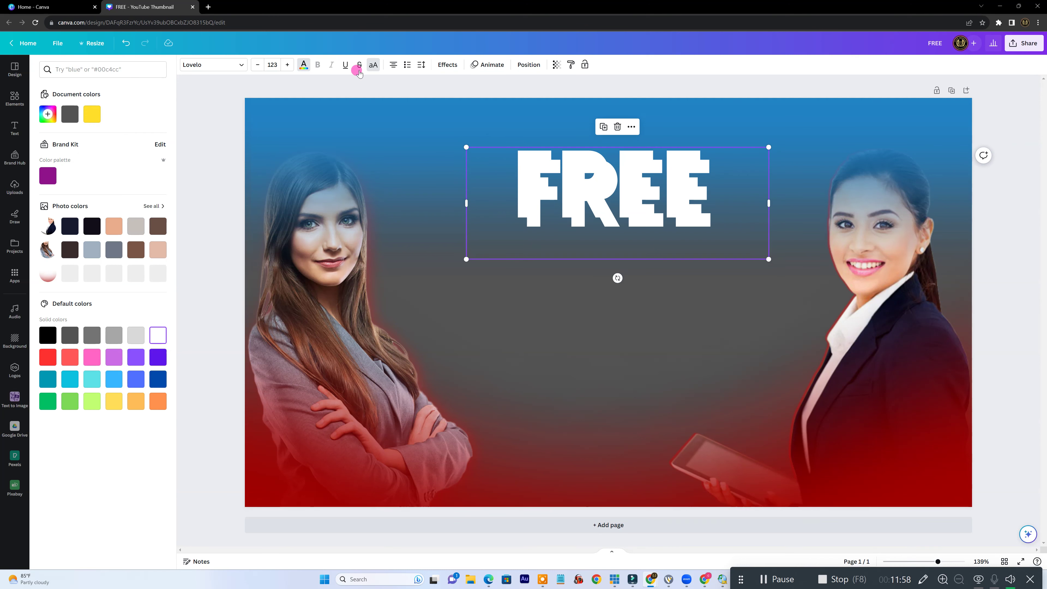
pyautogui.click(447, 64)
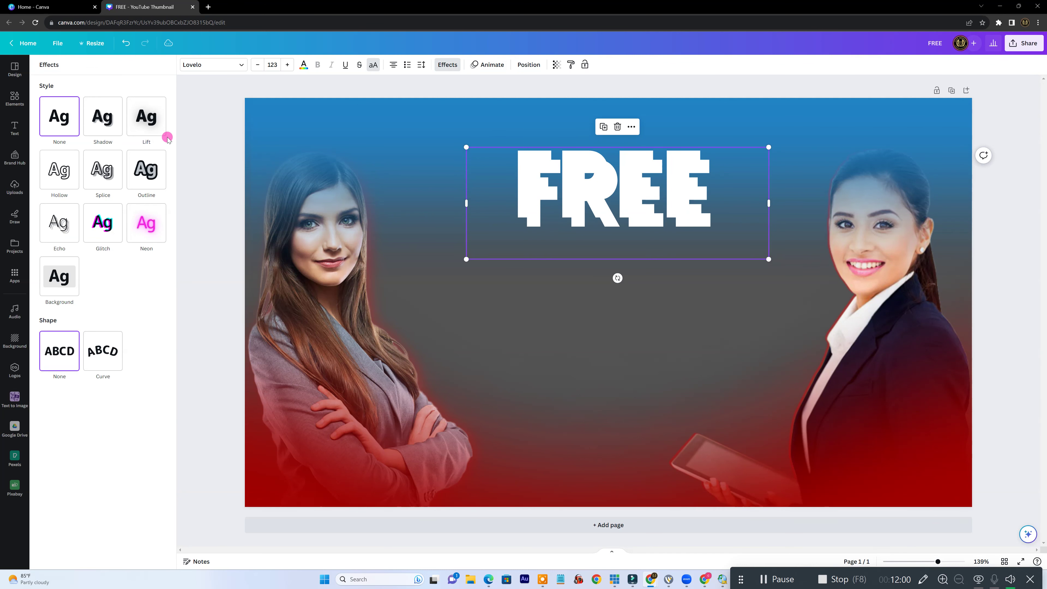
pyautogui.click(57, 172)
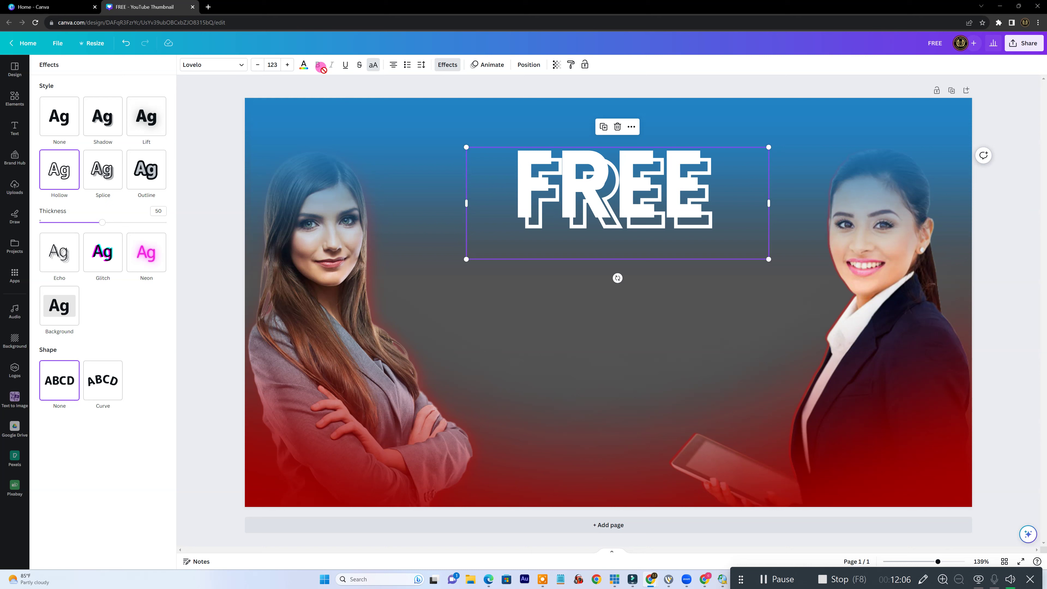
# Color the hollow "FREE" copy black and align it over the white original as an outline
pyautogui.click(304, 67)
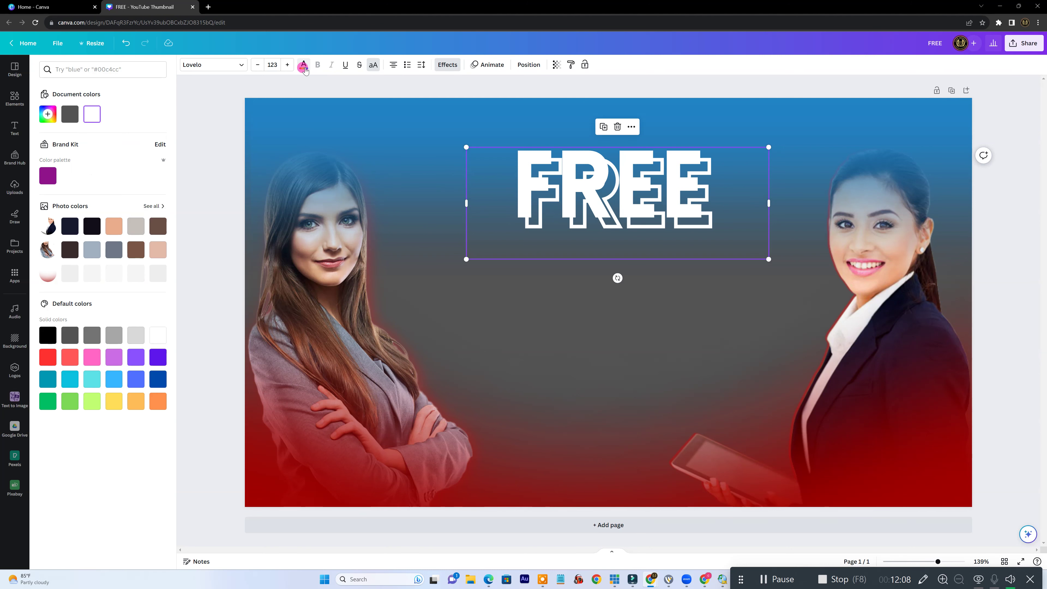
pyautogui.click(15, 127)
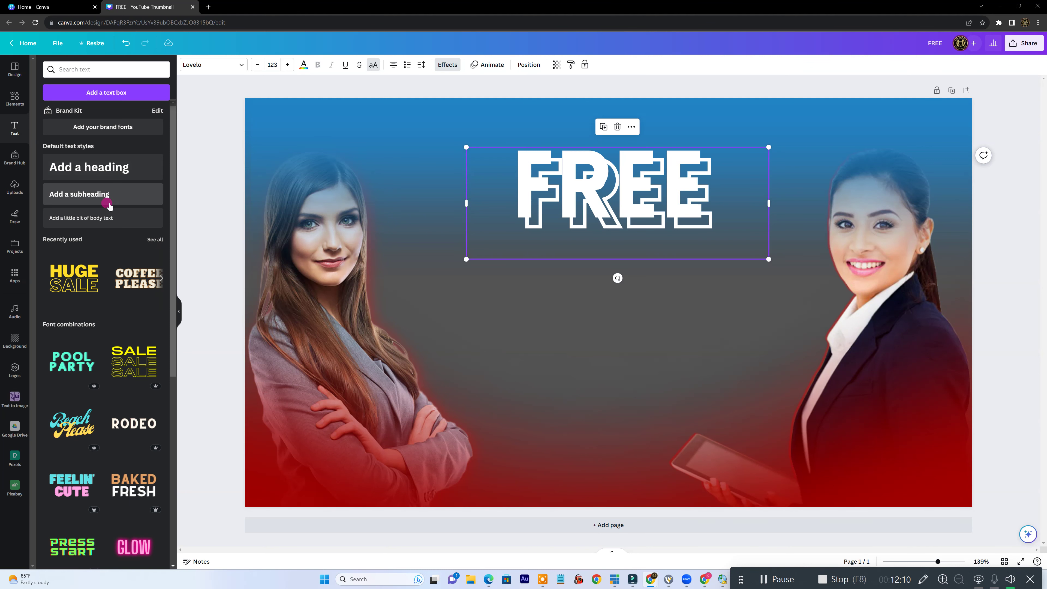
pyautogui.click(304, 66)
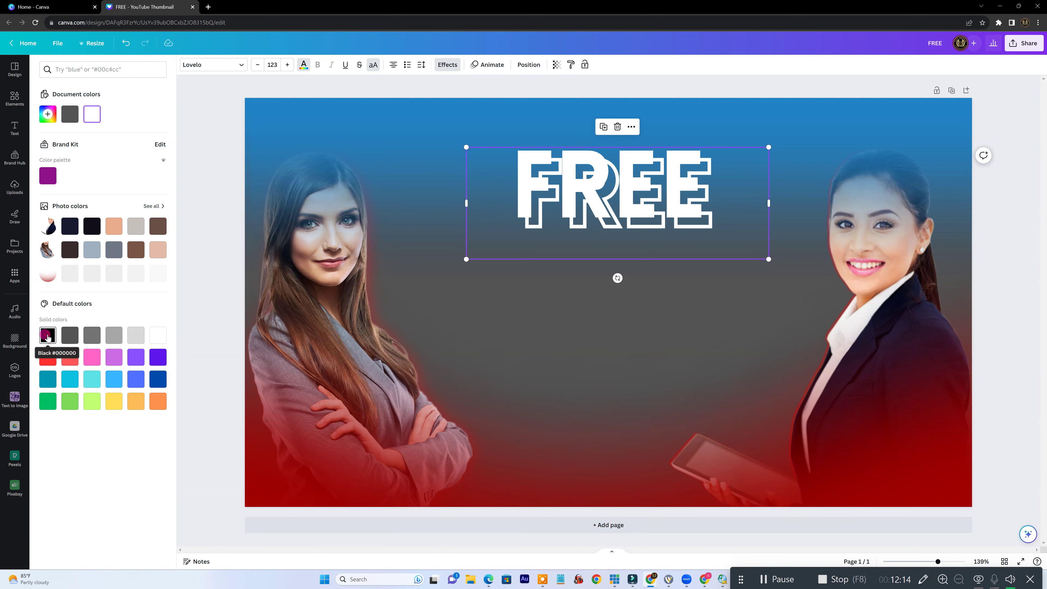
pyautogui.click(48, 335)
pyautogui.moveTo(607, 176)
pyautogui.mouseDown()
pyautogui.moveTo(614, 182)
pyautogui.moveTo(603, 176)
pyautogui.mouseUp()
pyautogui.click(673, 287)
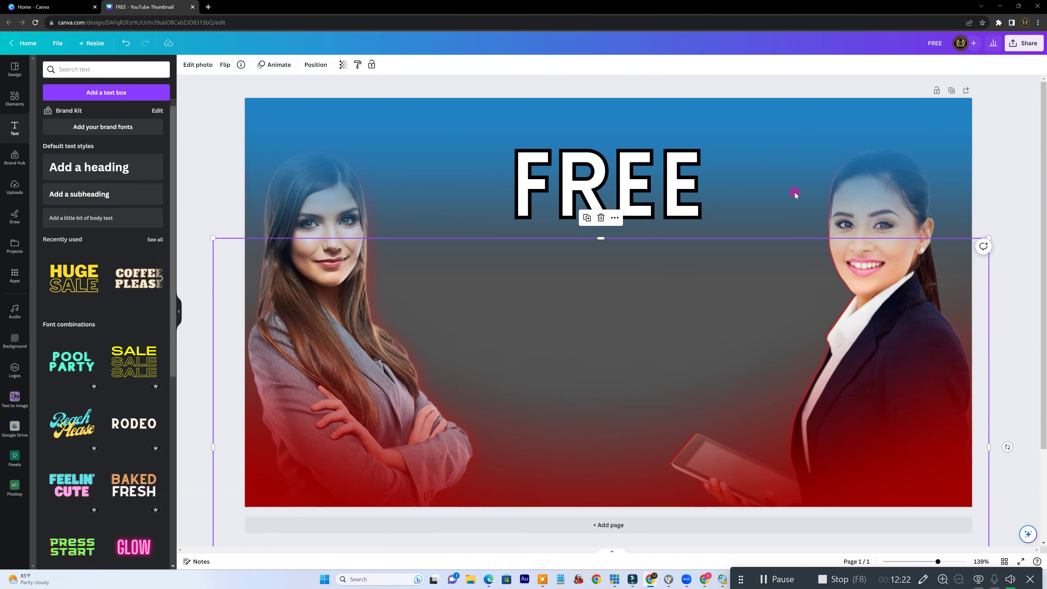
# Add the "COFFEE PLEASE" font combination and replace its wording with "YOUTUBE THUMBNAIL" on two lines
pyautogui.scroll(-1, 135, 264)
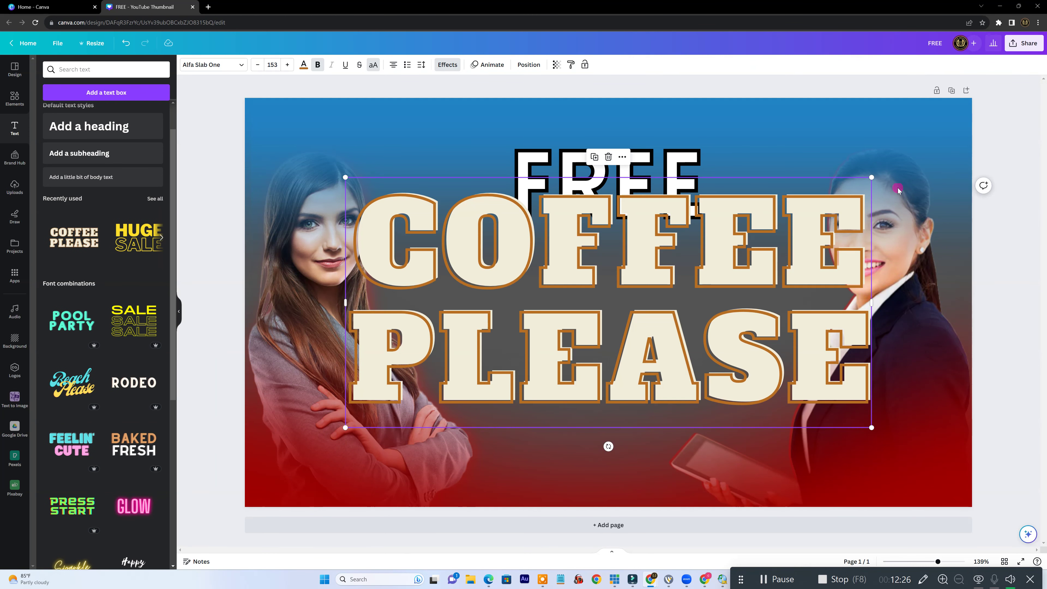
pyautogui.click(372, 212)
pyautogui.moveTo(372, 212); pyautogui.dragTo(826, 426)
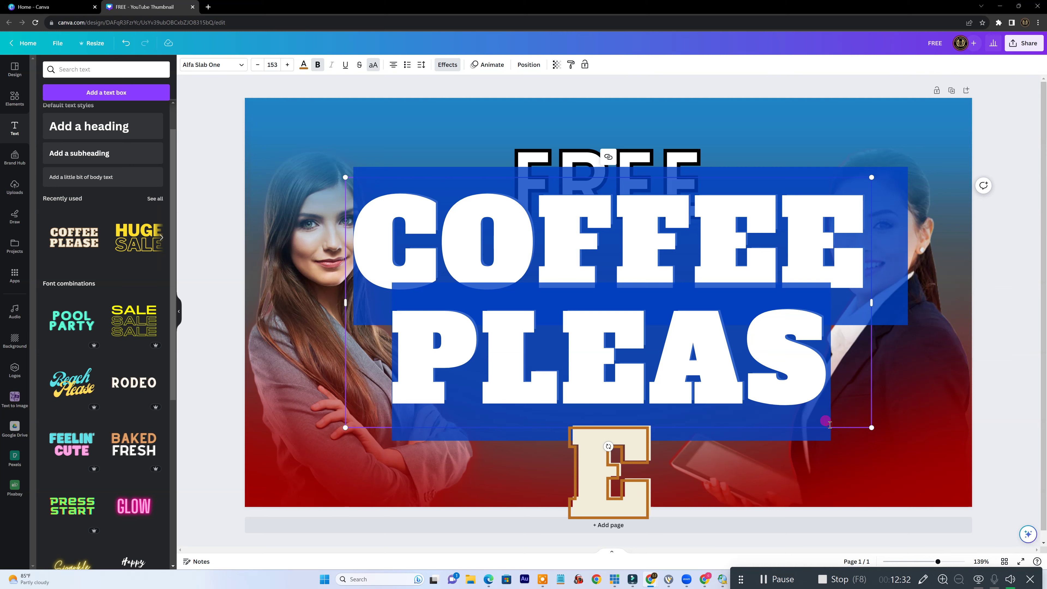
pyautogui.click(829, 424)
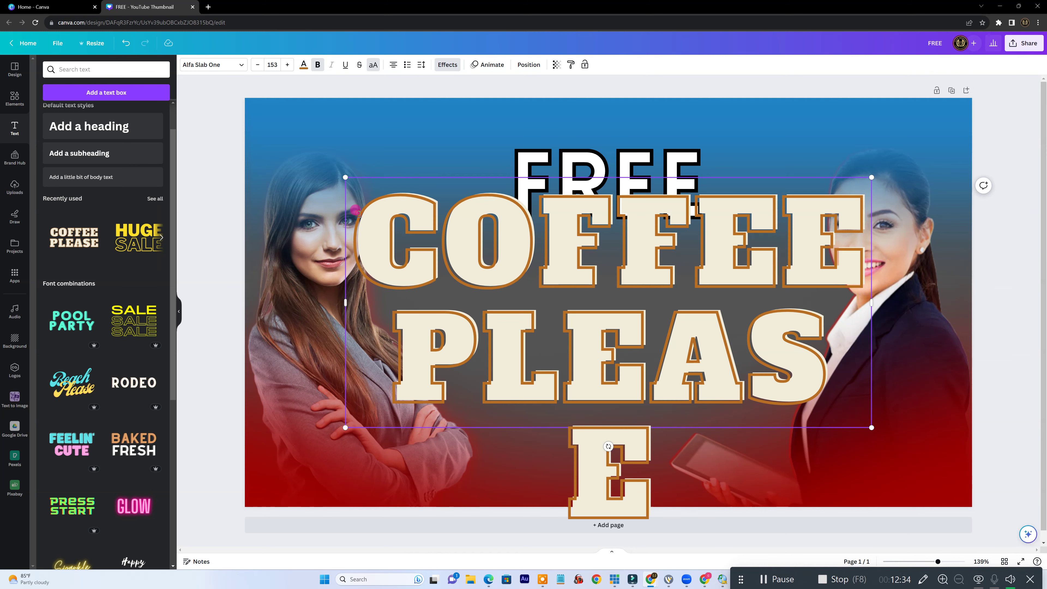
pyautogui.moveTo(355, 210); pyautogui.dragTo(680, 480)
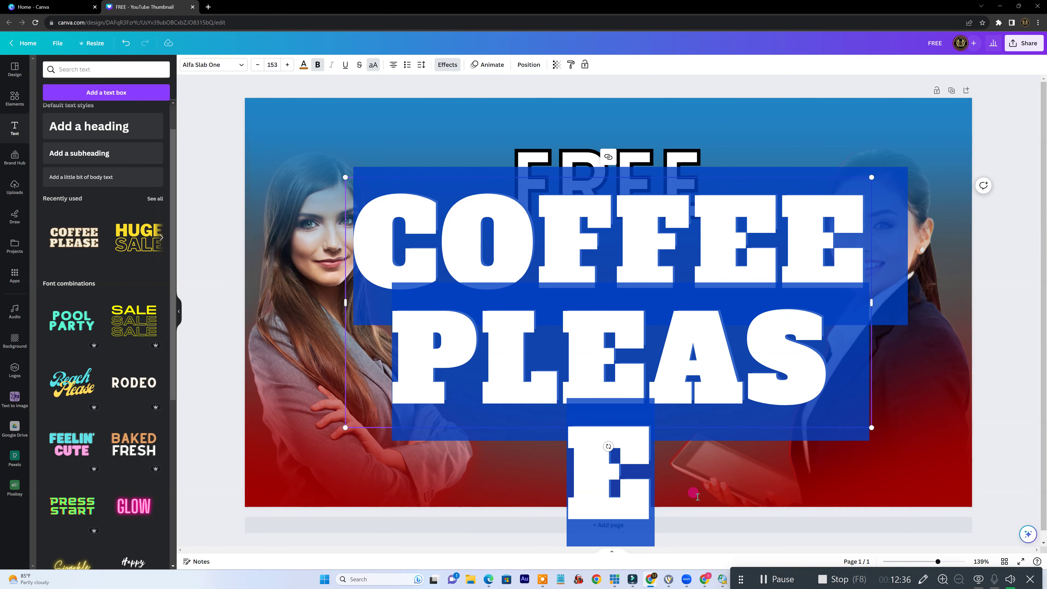
pyautogui.write('YOU')
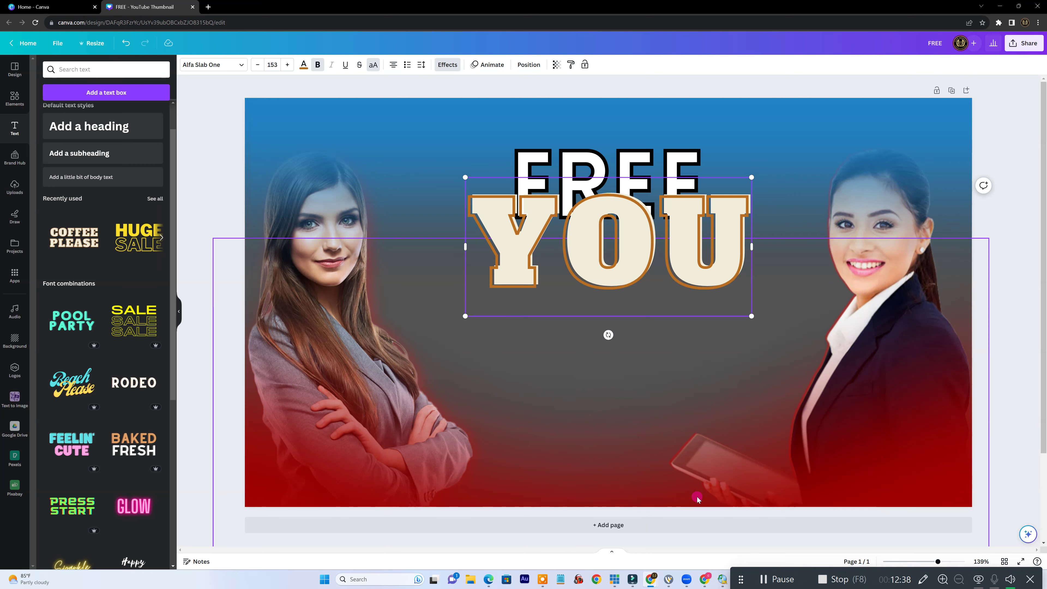
pyautogui.write('TUBE')
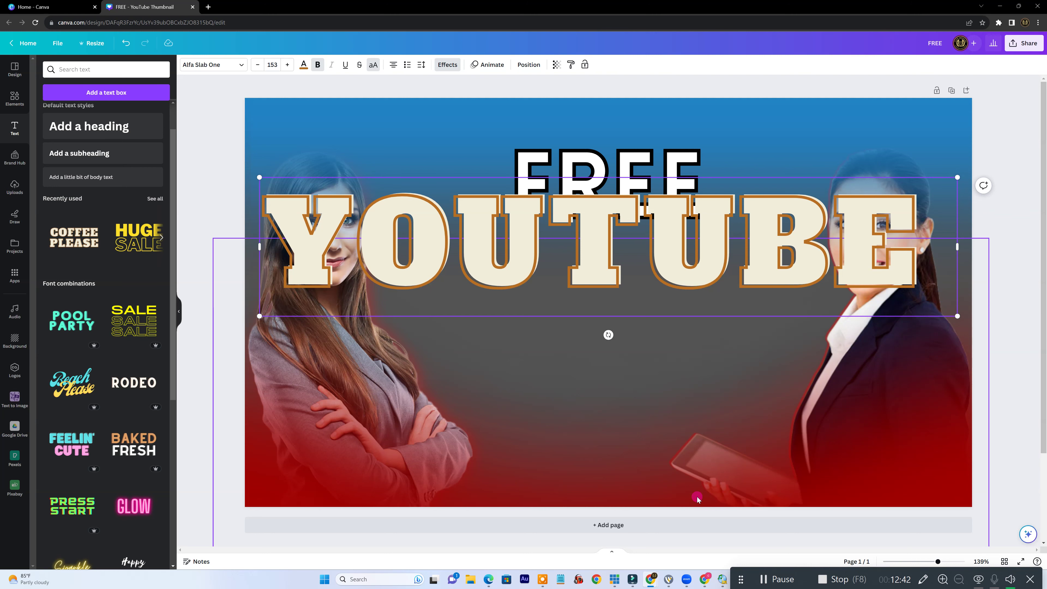
pyautogui.press('Return')
pyautogui.write('THUM')
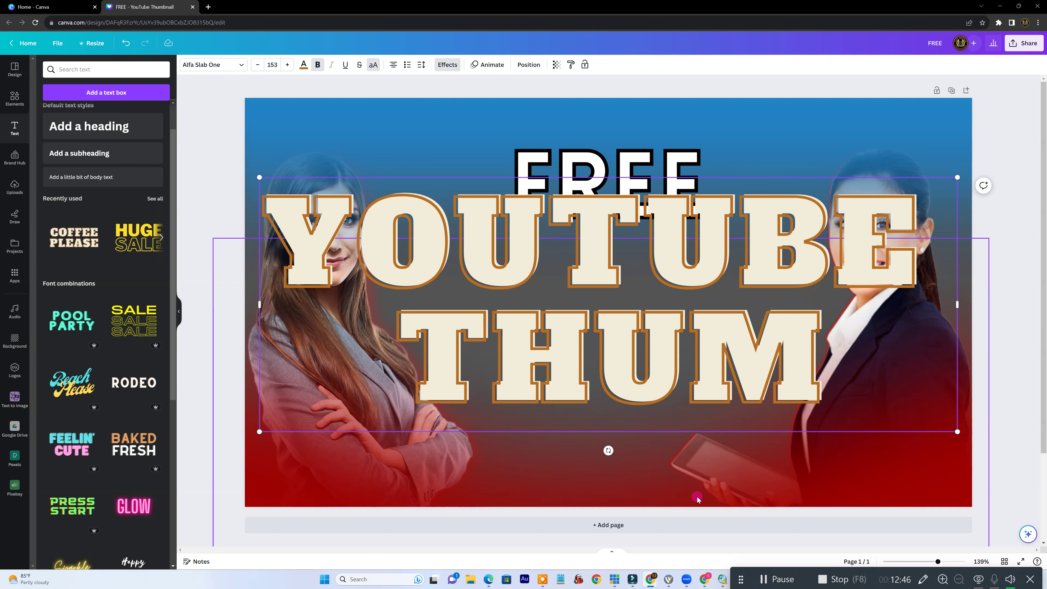
pyautogui.write('BNAIL')
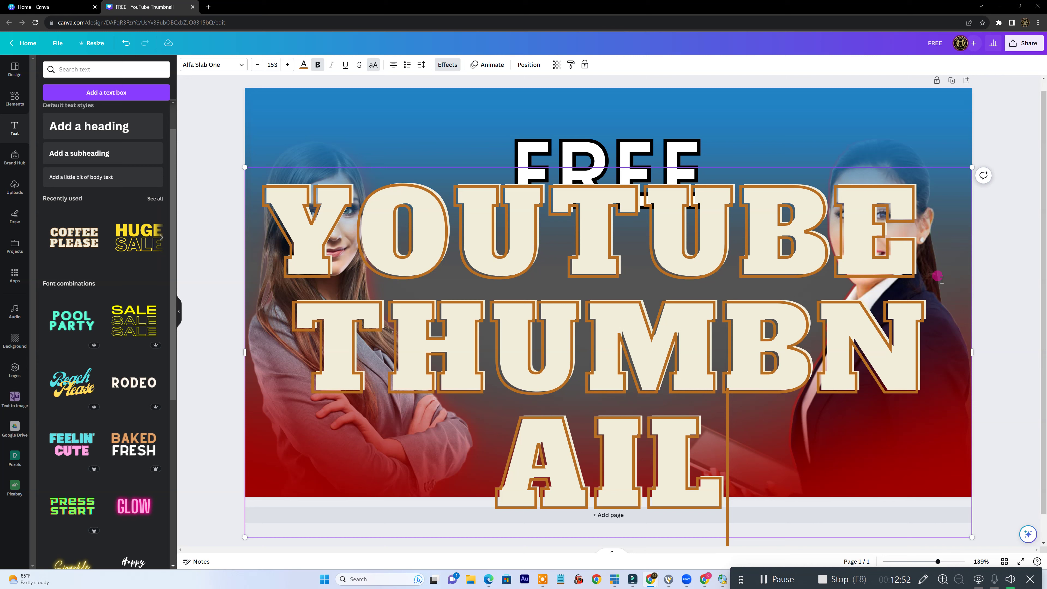
# Widen the "YOUTUBE THUMBNAIL" text box and reduce the font size to 139 so "THUMBNAIL" fits on one line
pyautogui.moveTo(973, 350); pyautogui.dragTo(1043, 299)
pyautogui.click(253, 64)
pyautogui.click(253, 64)
pyautogui.click(253, 65)
pyautogui.click(254, 64)
pyautogui.click(253, 64)
pyautogui.click(253, 64)
pyautogui.click(254, 64)
pyautogui.click(253, 64)
pyautogui.click(254, 65)
pyautogui.click(253, 65)
pyautogui.click(253, 65)
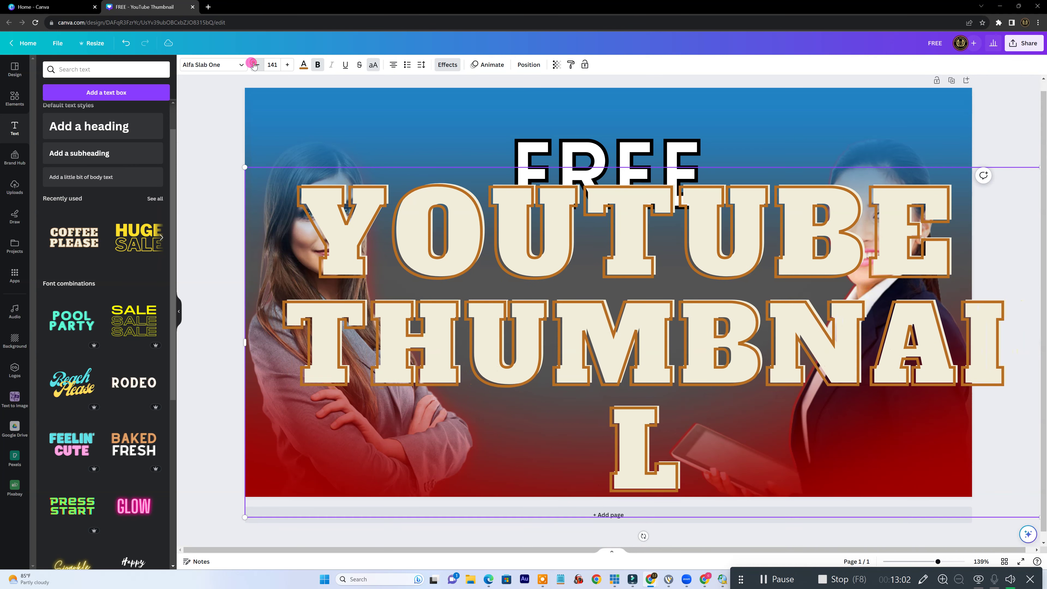
pyautogui.click(253, 65)
pyautogui.click(254, 64)
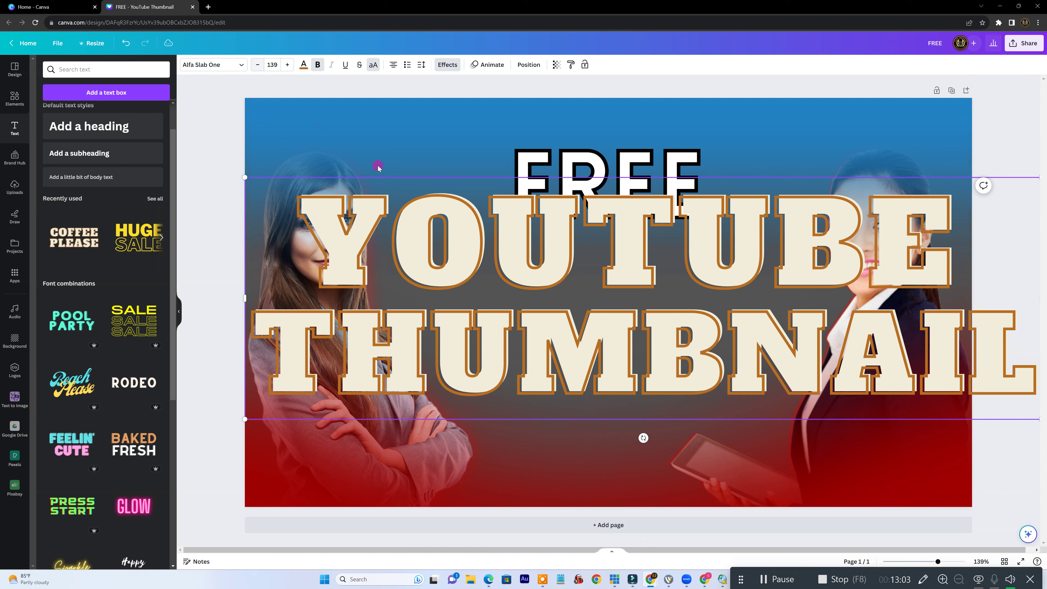
# Scale down the "YOUTUBE THUMBNAIL" text and place it beneath "FREE" between the two women
pyautogui.click(900, 221)
pyautogui.click(525, 109)
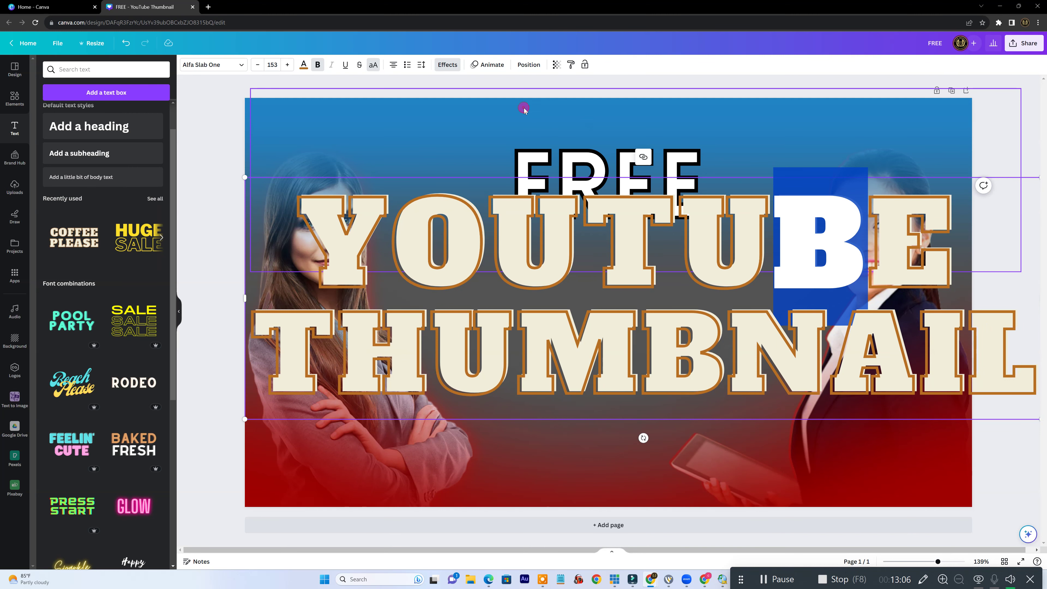
pyautogui.hotkey('ctrl', 'z')
pyautogui.click(804, 221)
pyautogui.moveTo(795, 233); pyautogui.dragTo(589, 234)
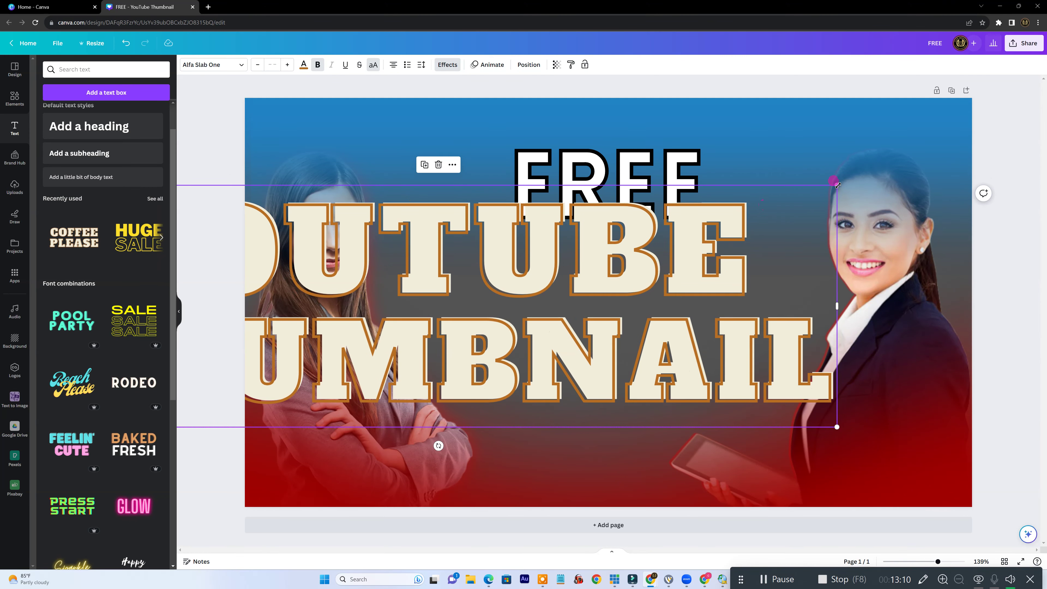
pyautogui.moveTo(811, 199); pyautogui.dragTo(475, 309)
pyautogui.moveTo(713, 280); pyautogui.dragTo(778, 269)
pyautogui.moveTo(841, 247); pyautogui.dragTo(767, 267)
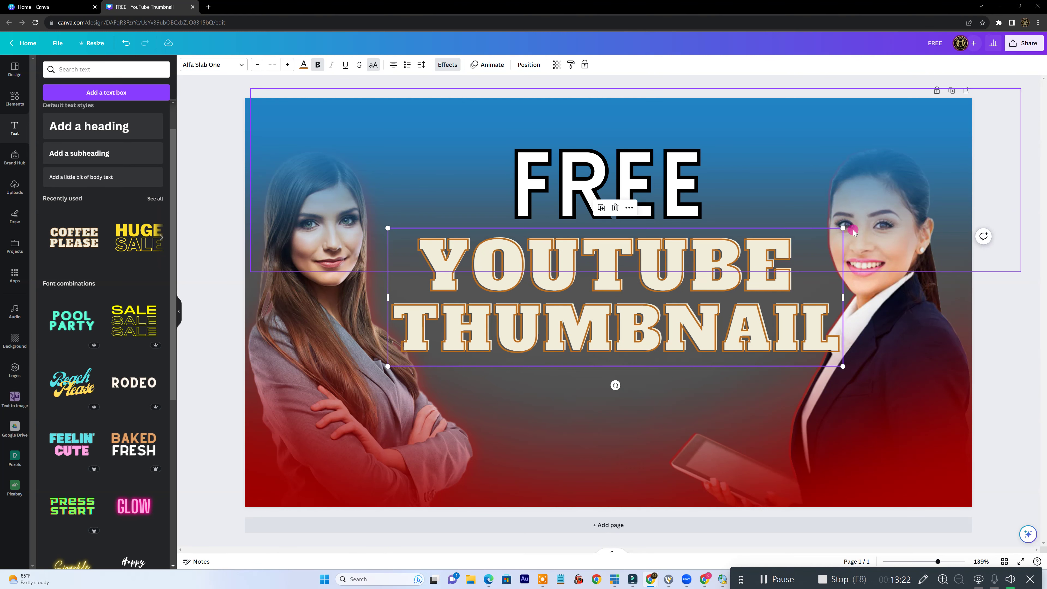
pyautogui.moveTo(810, 240)
pyautogui.mouseDown()
pyautogui.moveTo(818, 246)
pyautogui.moveTo(805, 246)
pyautogui.mouseUp()
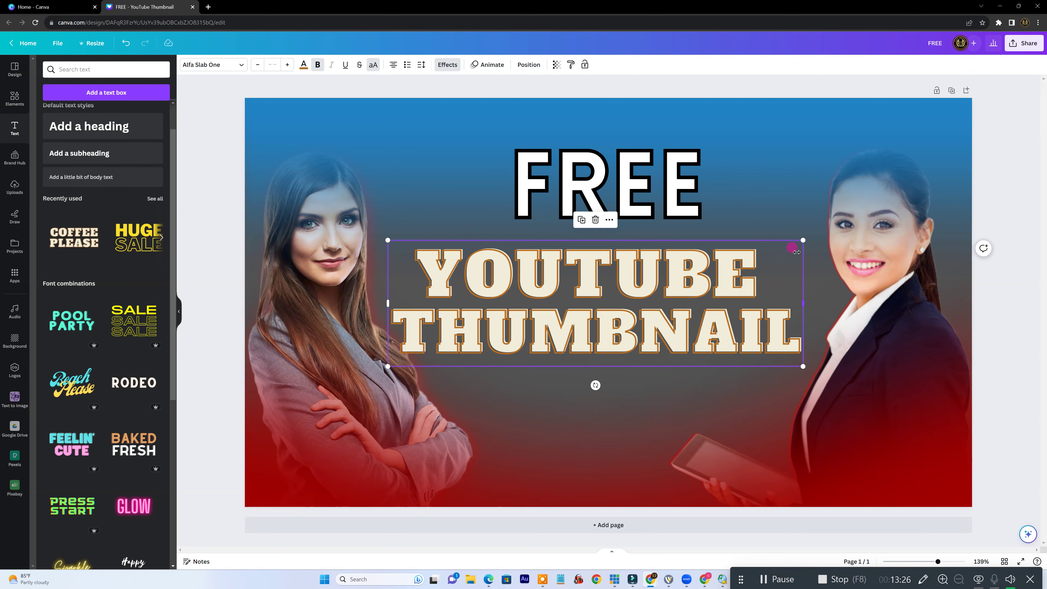
pyautogui.moveTo(698, 284)
pyautogui.mouseDown()
pyautogui.moveTo(703, 268)
pyautogui.moveTo(714, 274)
pyautogui.mouseUp()
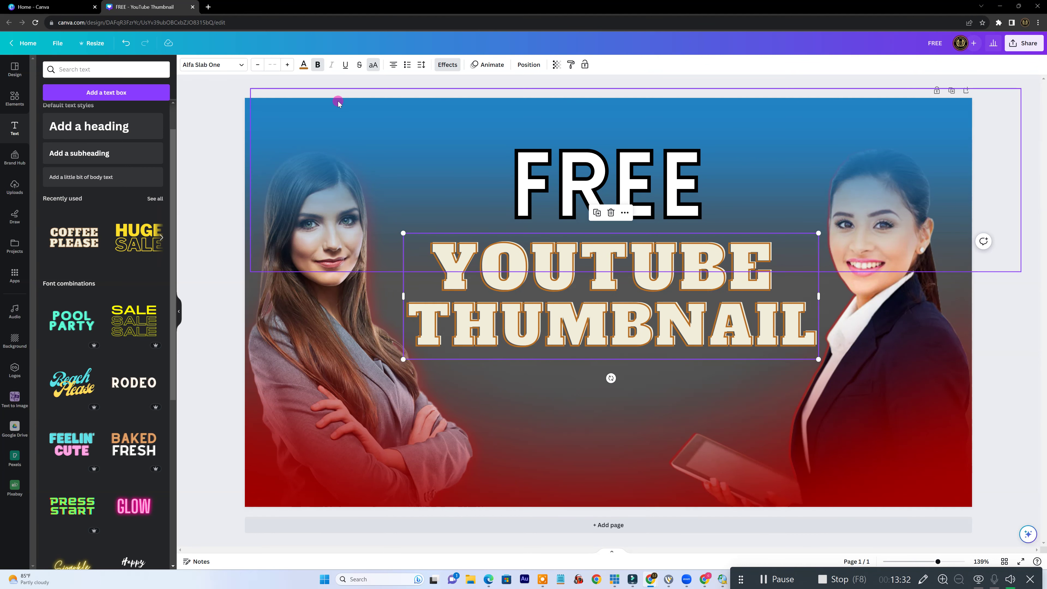
# Make the "YOUTUBE THUMBNAIL" outline black and set its Splice effect to thickness 62, offset 36 and direction 54
pyautogui.click(303, 66)
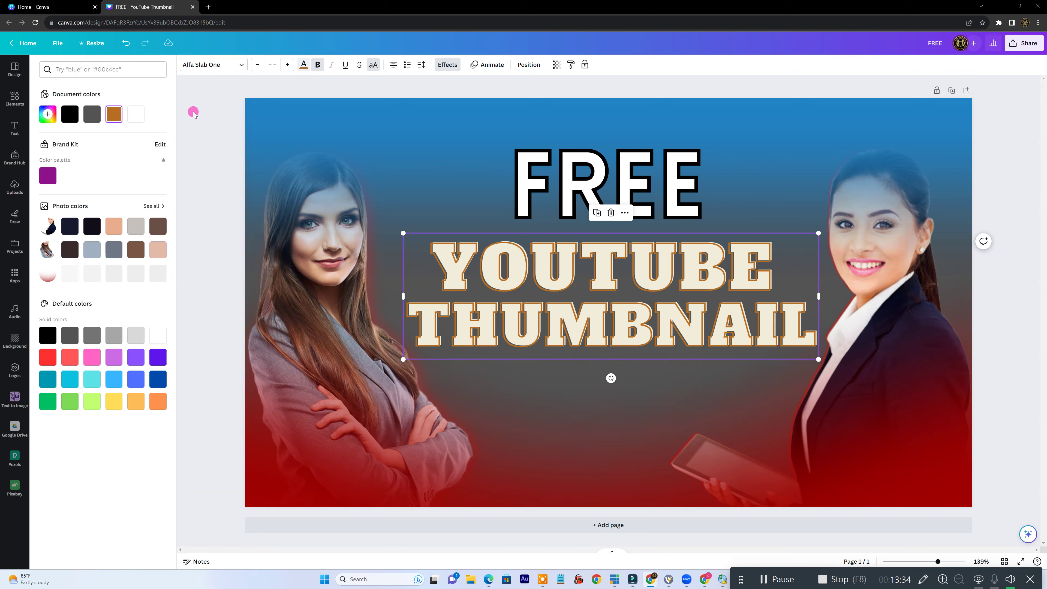
pyautogui.click(48, 335)
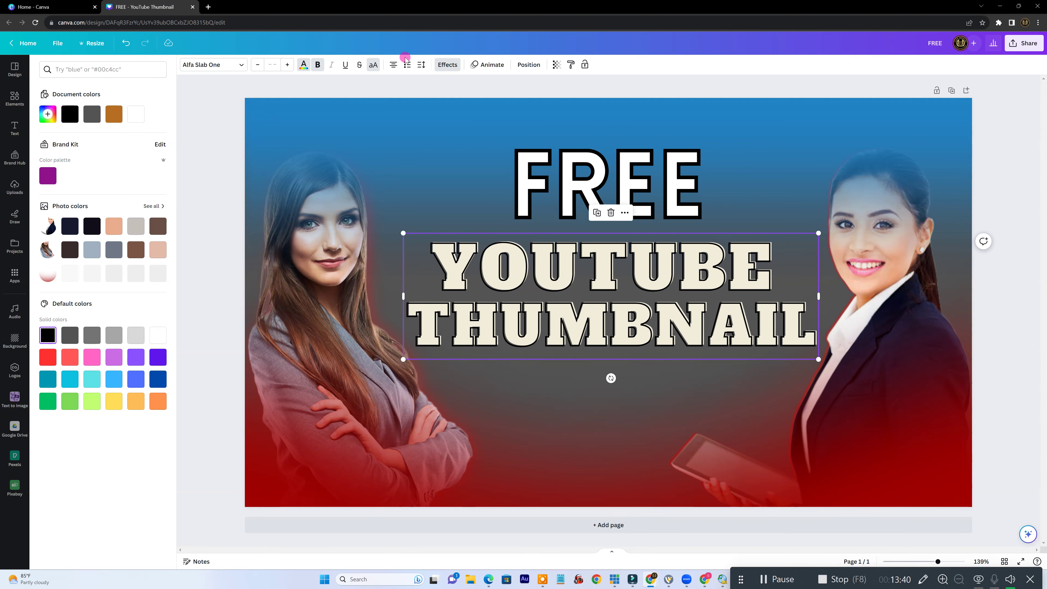
pyautogui.click(442, 65)
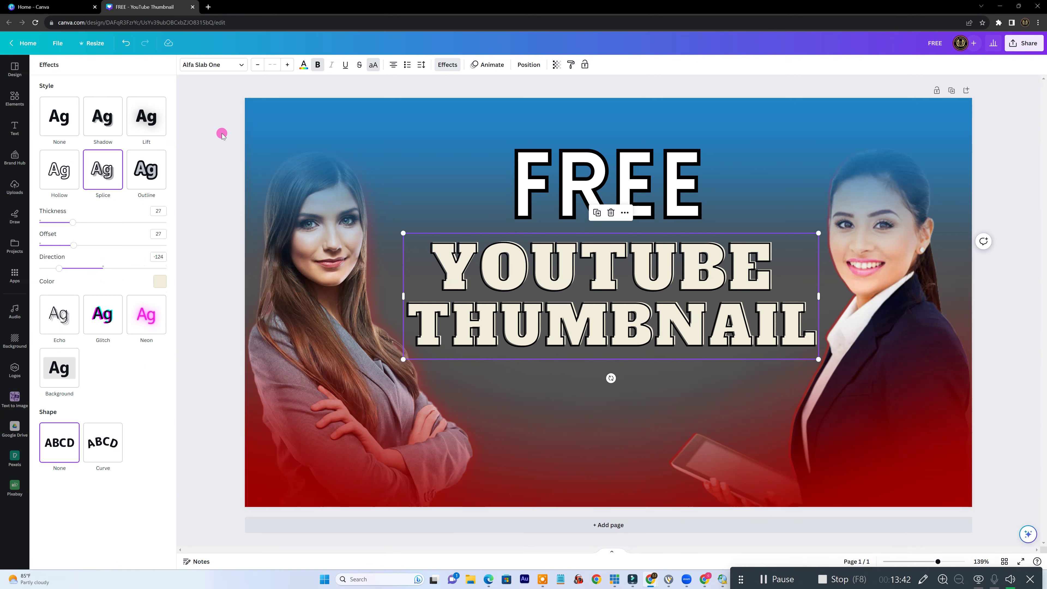
pyautogui.moveTo(59, 270); pyautogui.dragTo(107, 268)
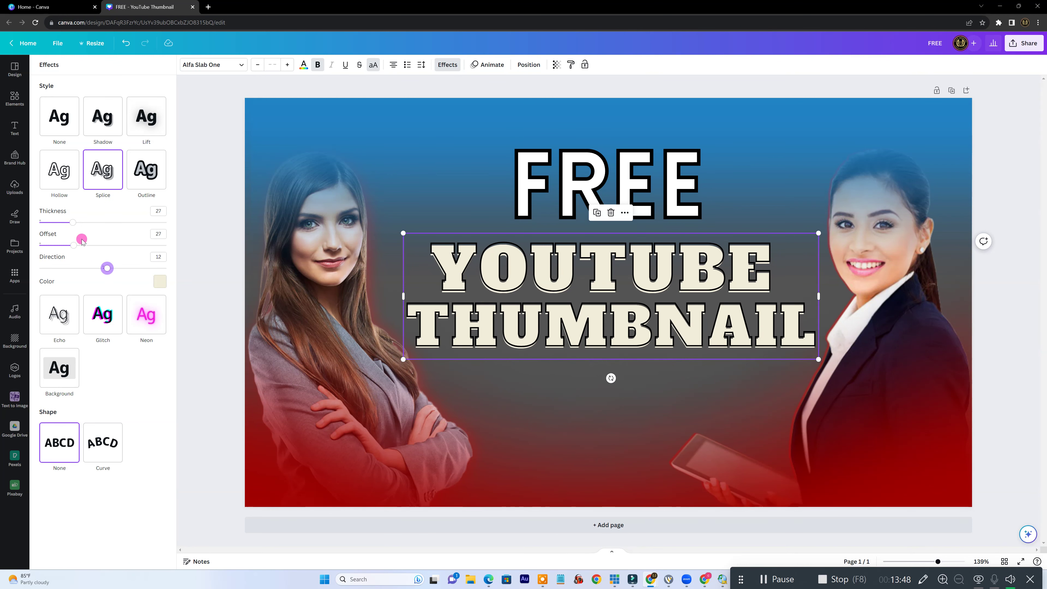
pyautogui.moveTo(72, 222); pyautogui.dragTo(122, 271)
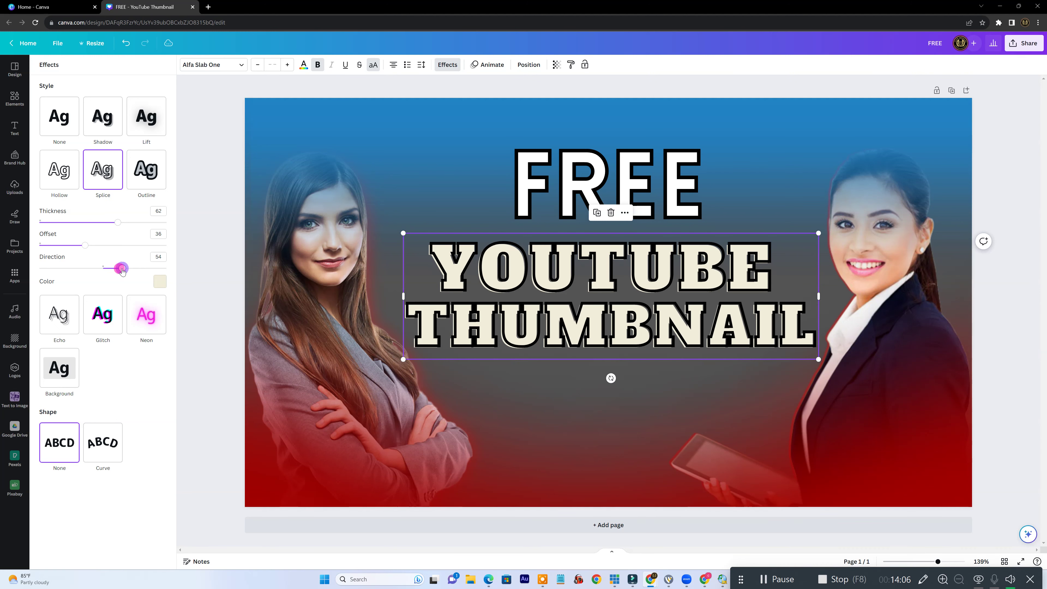
pyautogui.moveTo(122, 270); pyautogui.dragTo(121, 270)
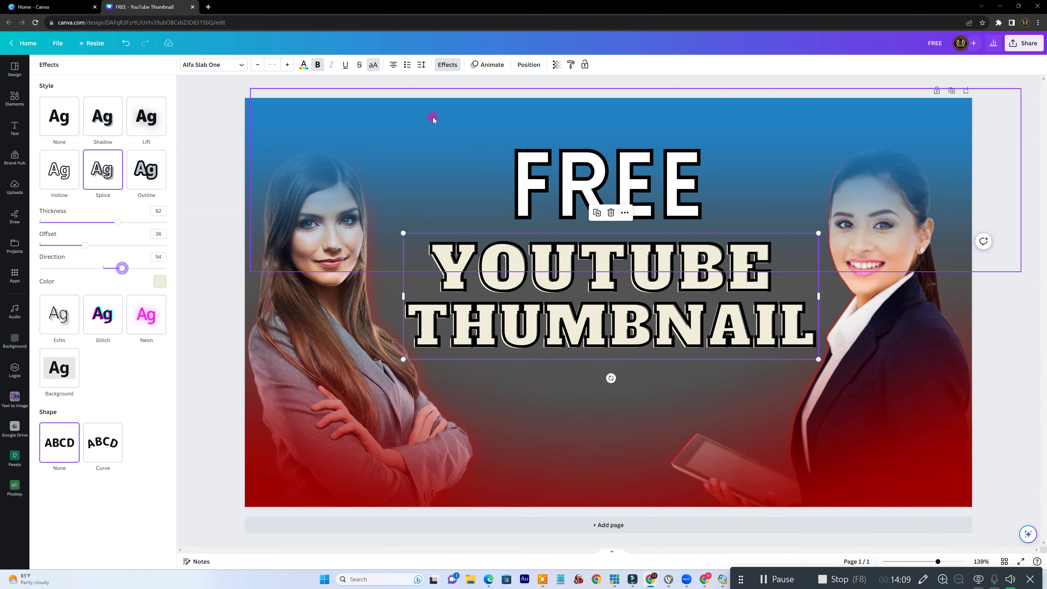
pyautogui.click(472, 118)
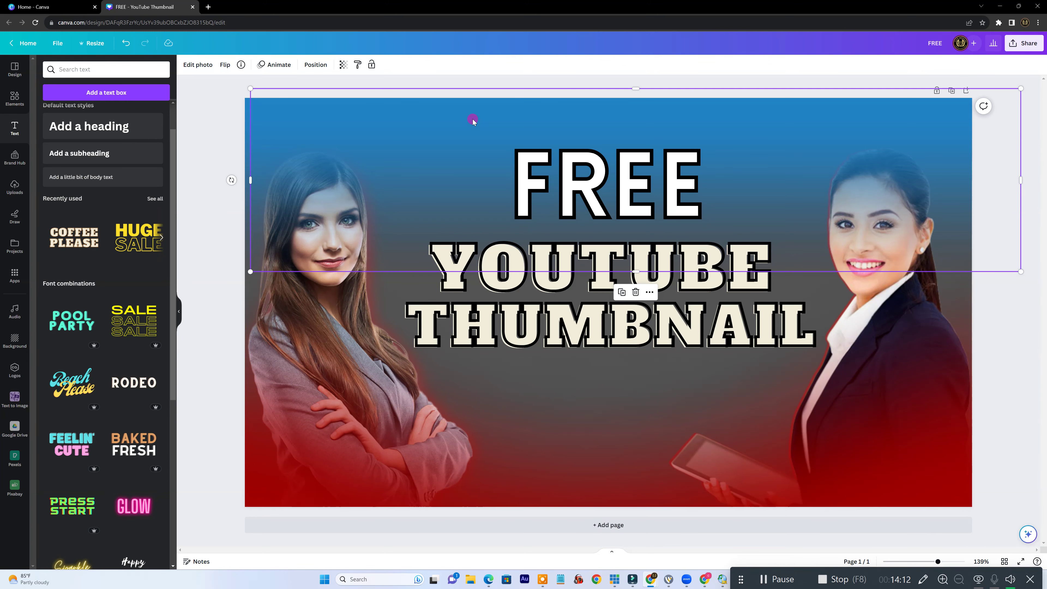